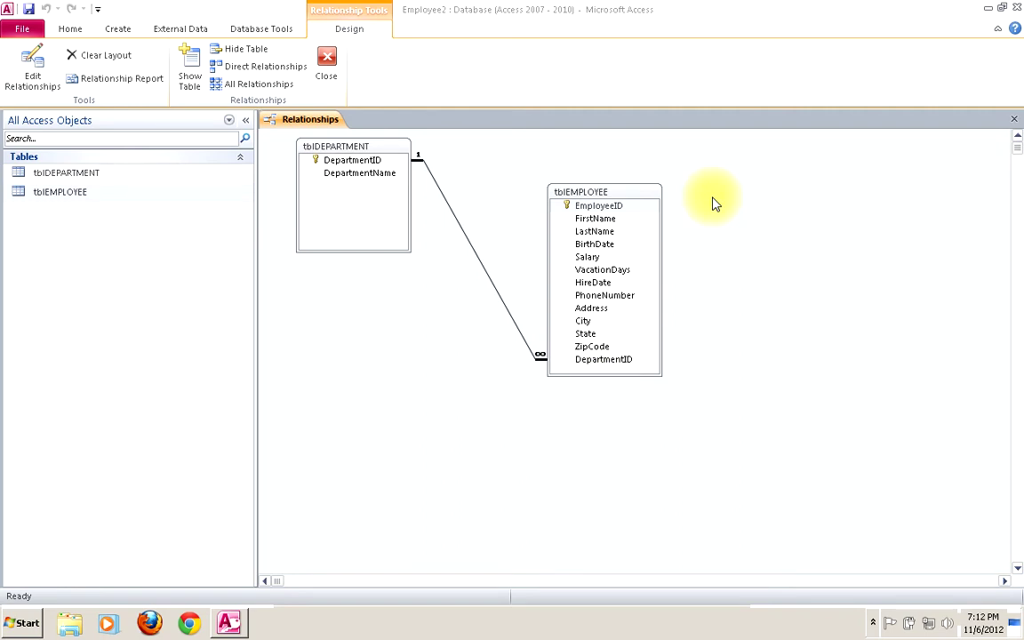
# - Close the relationships window, saving its layout changes, and open the tblDEPARTMENT table in Design view
pyautogui.click(327, 61)
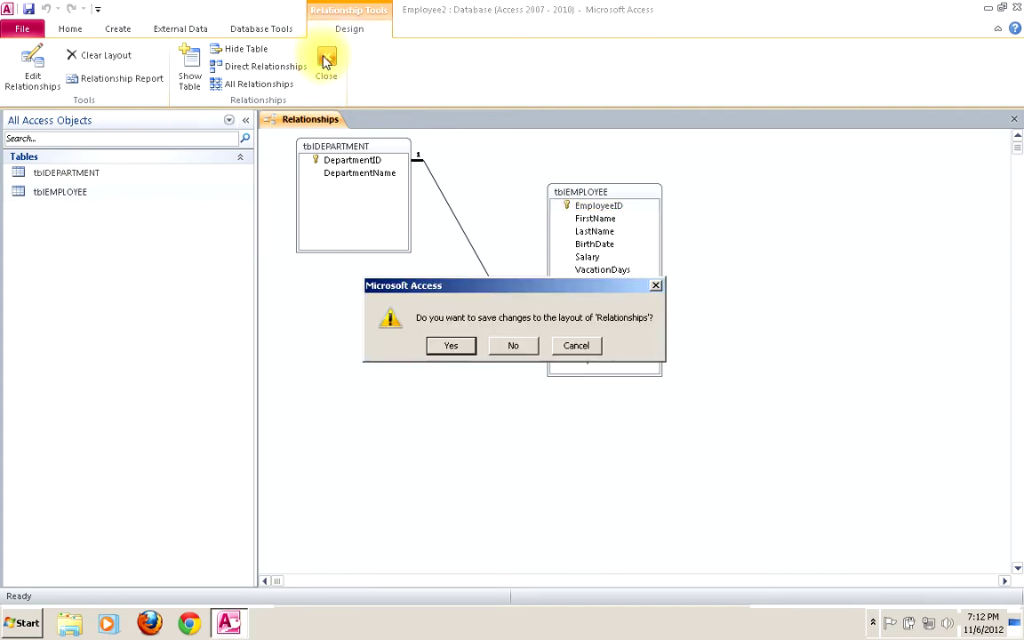
pyautogui.click(451, 346)
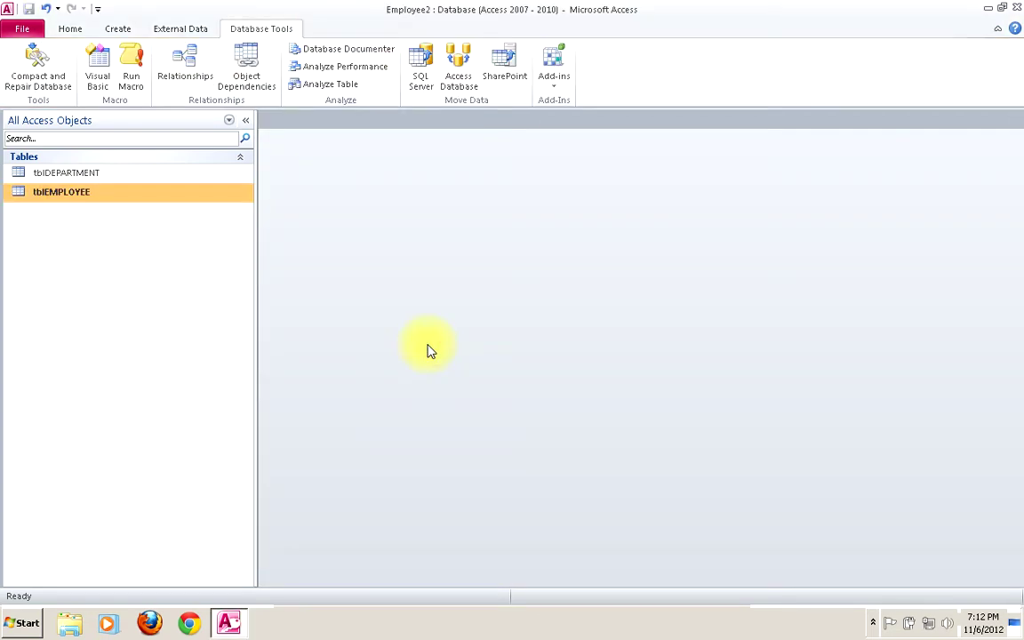
pyautogui.click(73, 175)
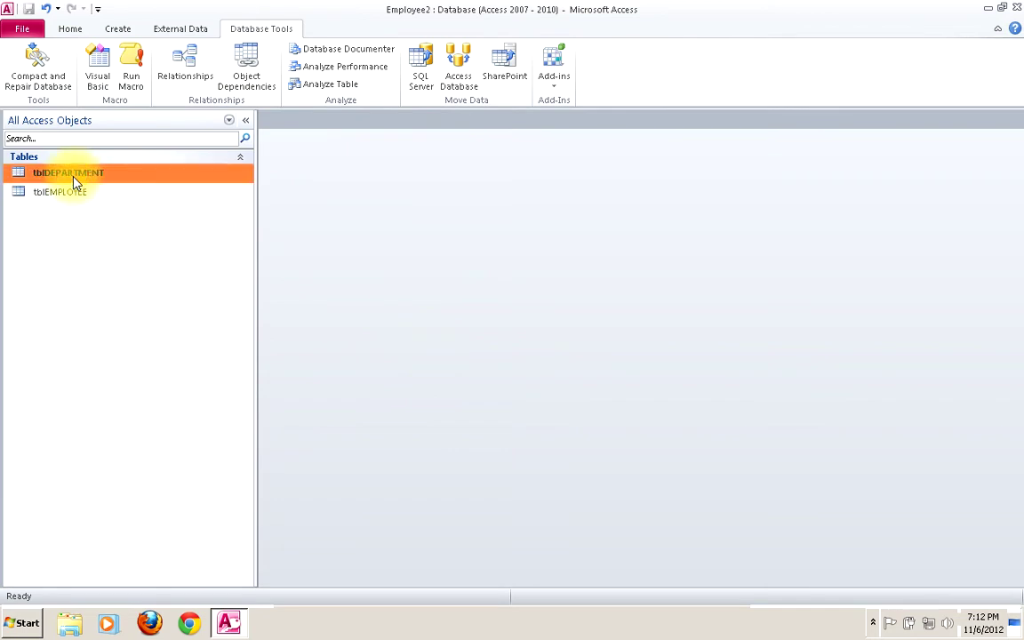
pyautogui.rightClick(74, 177)
pyautogui.click(101, 206)
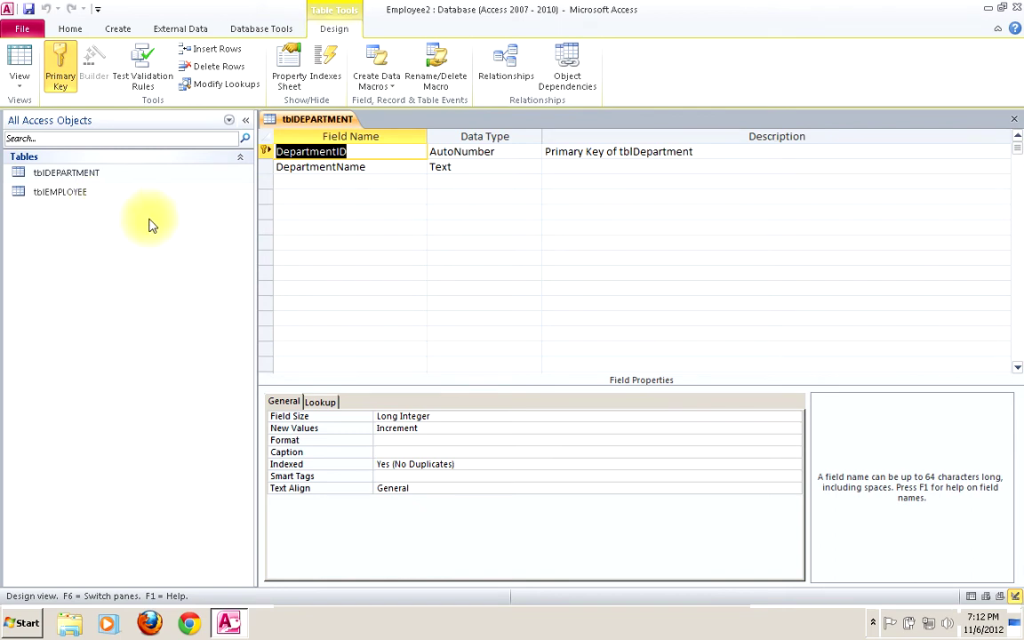
# - Set the DepartmentID field's caption to "Department ID" and save the table
pyautogui.click(381, 167)
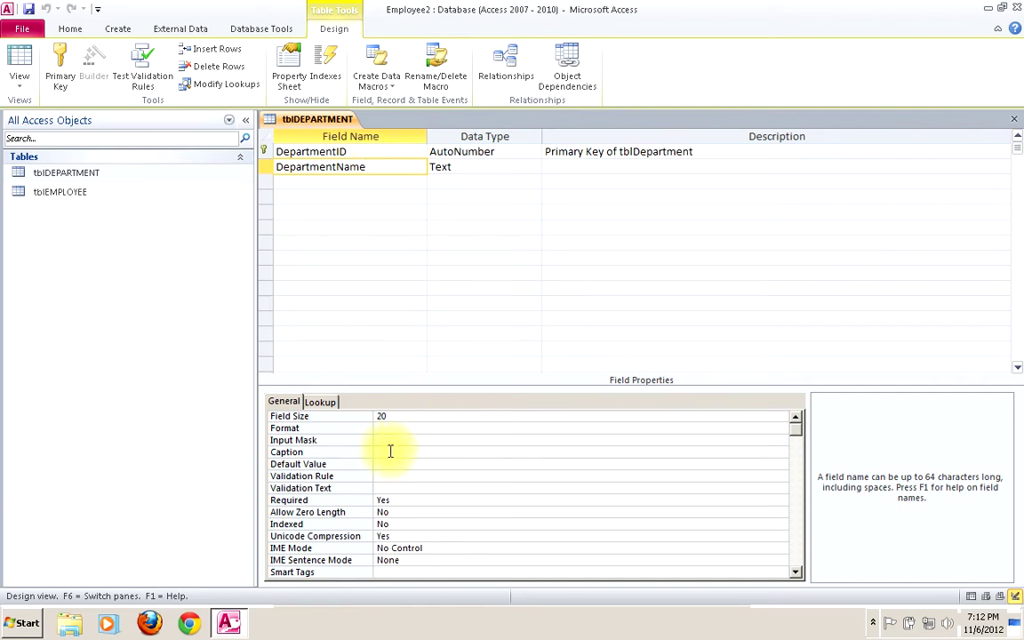
pyautogui.click(358, 151)
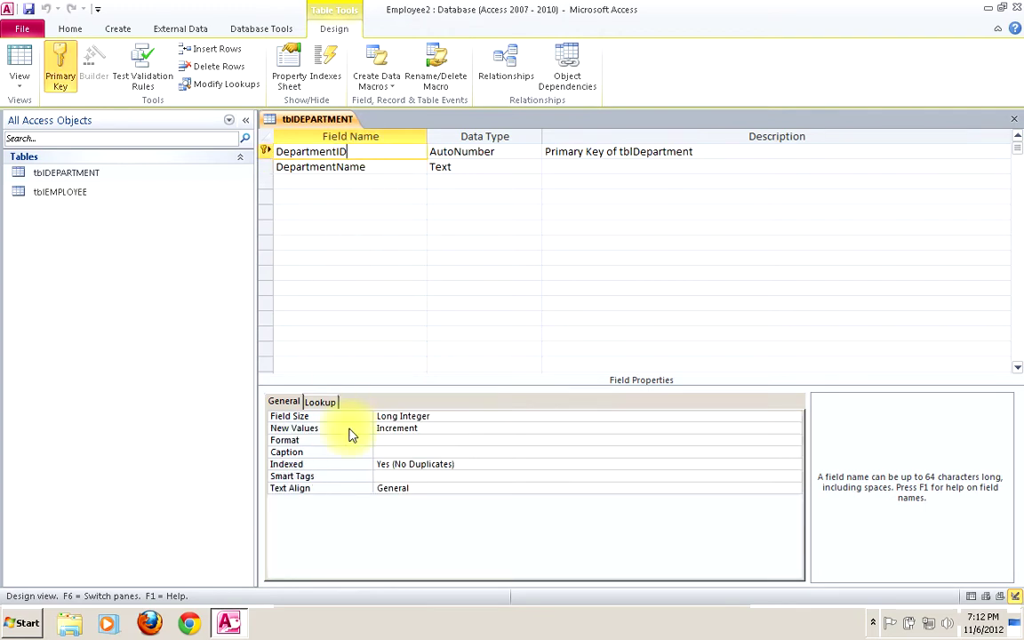
pyautogui.click(388, 451)
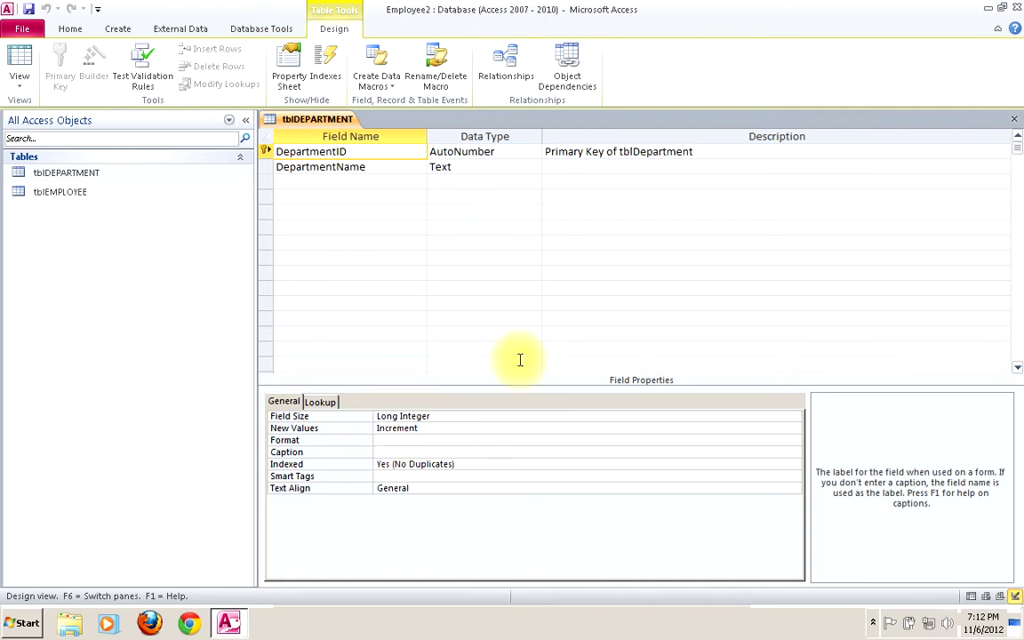
pyautogui.write('Department ID')
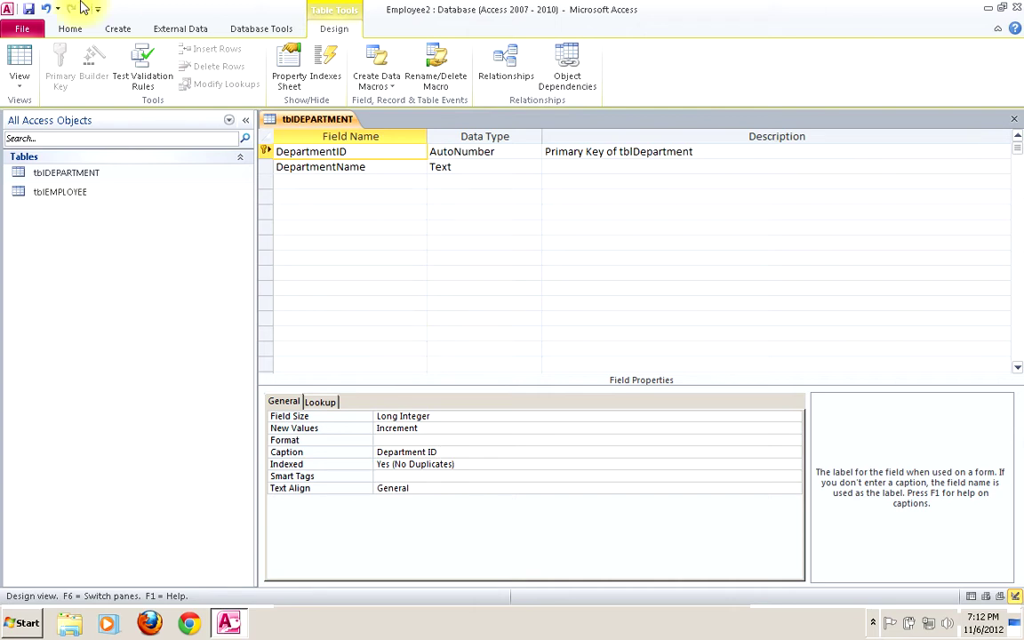
pyautogui.click(30, 10)
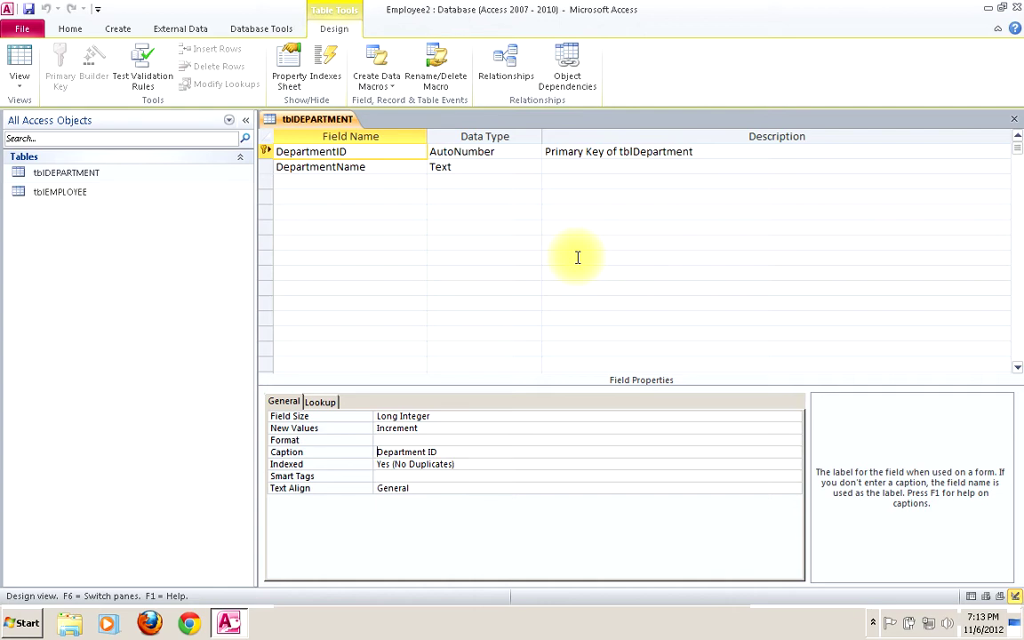
# - Set the DepartmentName field's caption to "Department Name"
pyautogui.click(382, 168)
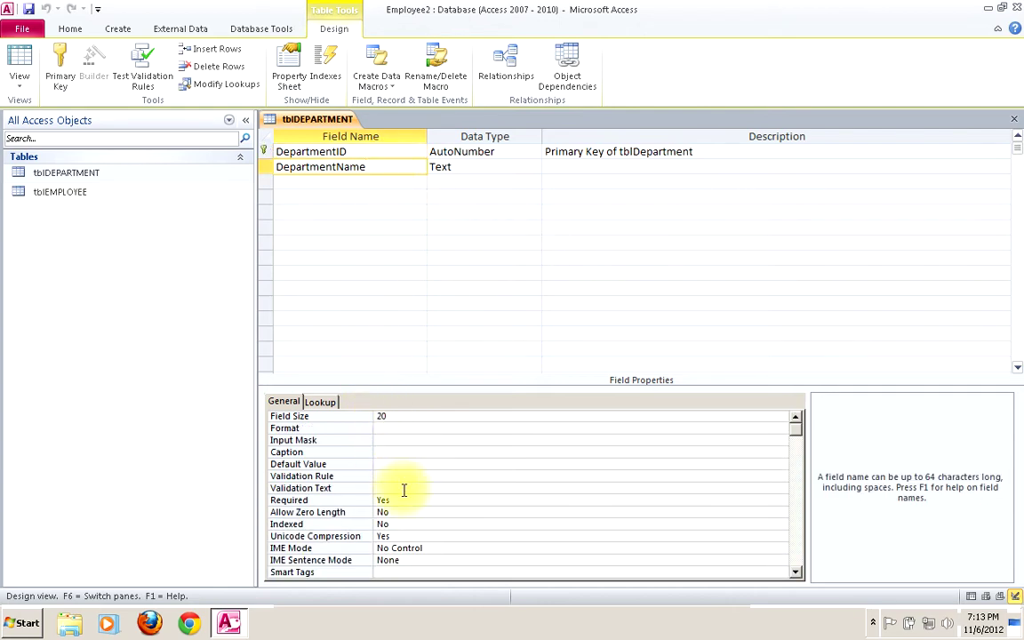
pyautogui.click(391, 451)
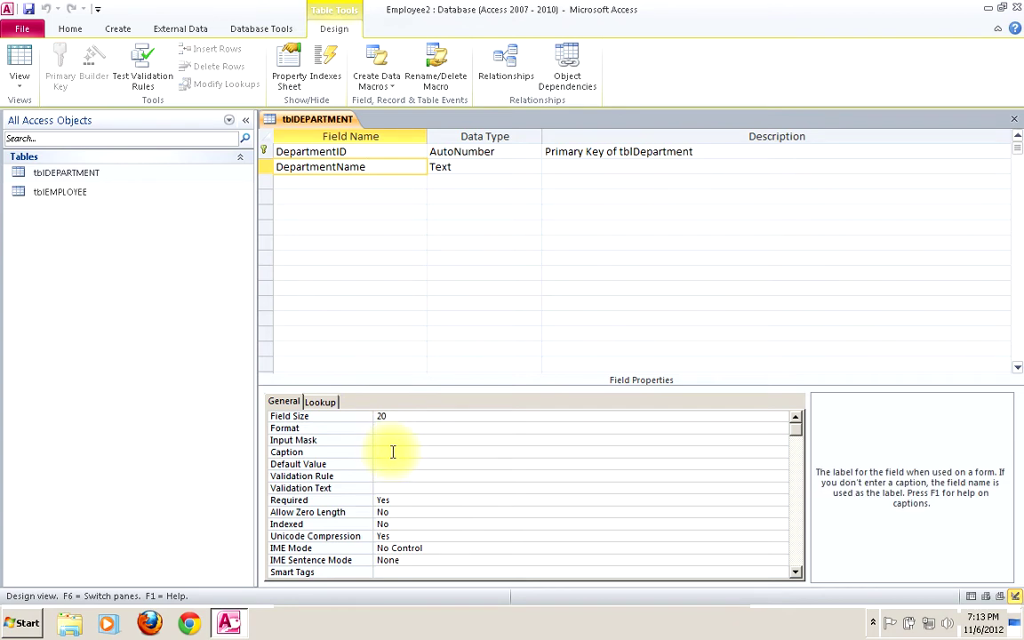
pyautogui.write('Department Name')
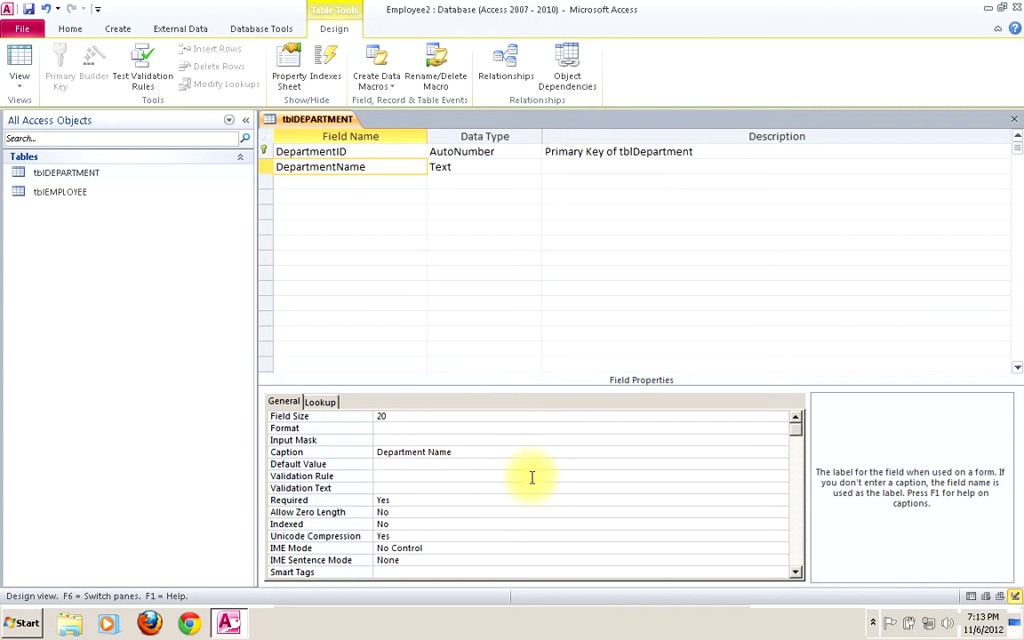
# - Enter the validation rule Len([DepartmentName])>5 for the DepartmentName field
pyautogui.click(403, 476)
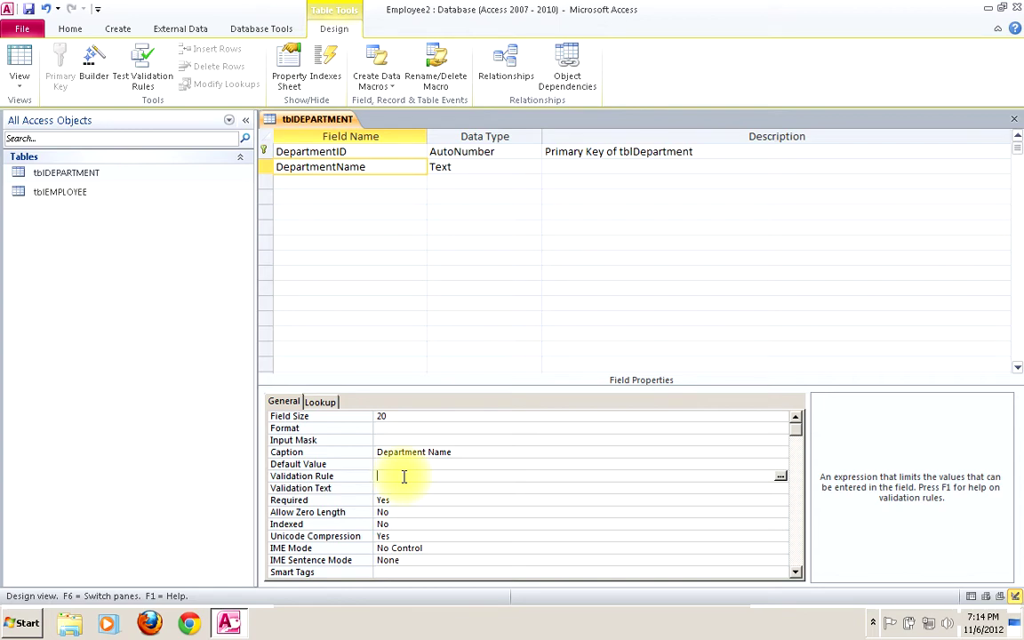
pyautogui.write('Len')
pyautogui.write('()')
pyautogui.write('[')
pyautogui.write('Departm')
pyautogui.write('entName')
pyautogui.click(477, 477)
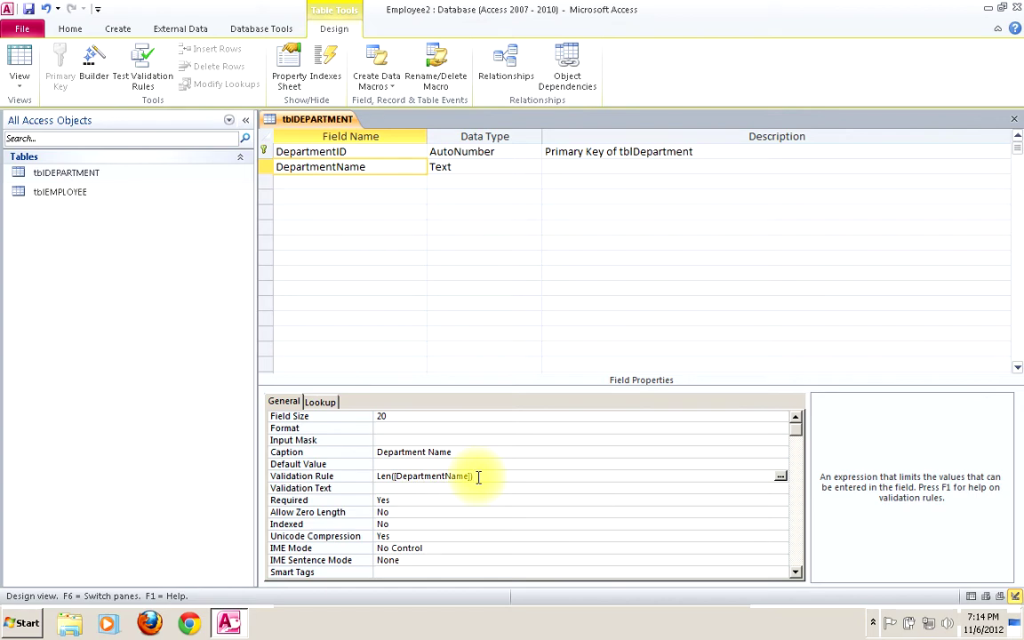
pyautogui.write('>5')
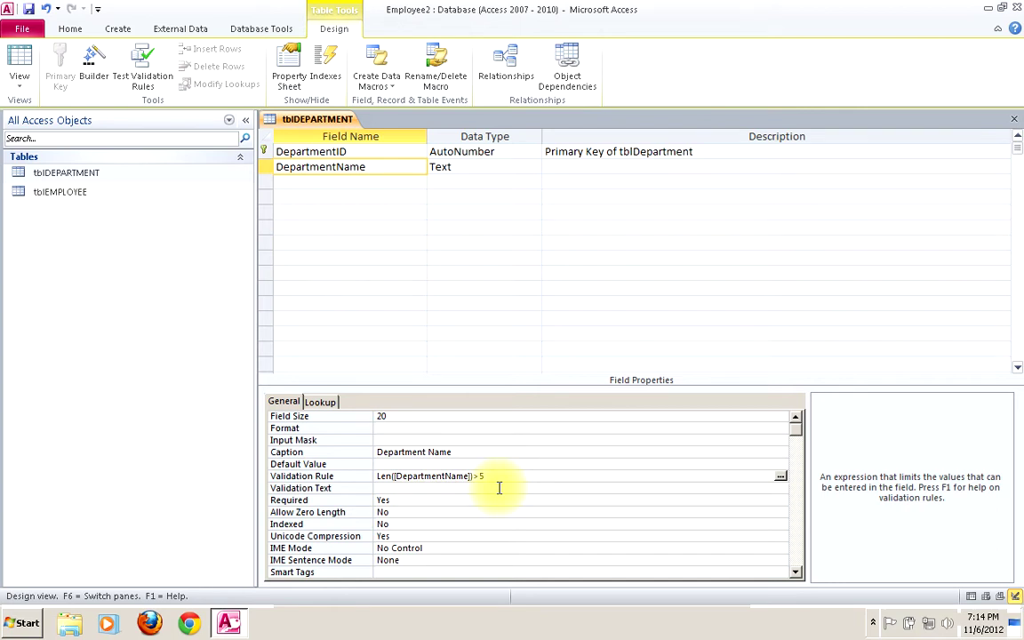
# - Set DepartmentName's validation text to "The Department Name must be at least 6 characters." and save the table, testing existing data against the new rules
pyautogui.click(421, 488)
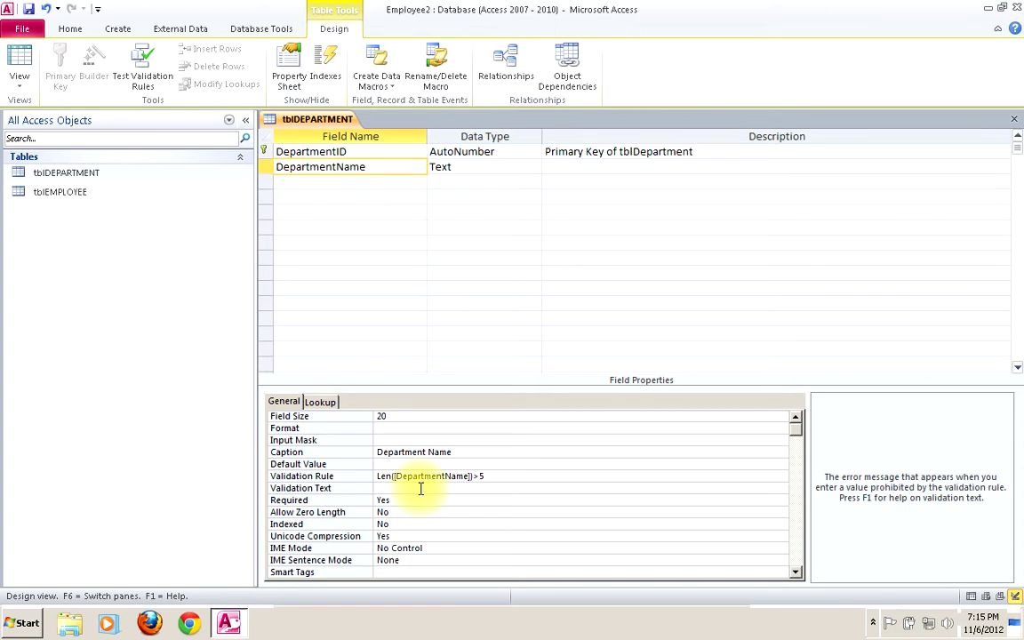
pyautogui.write('The Department Name m')
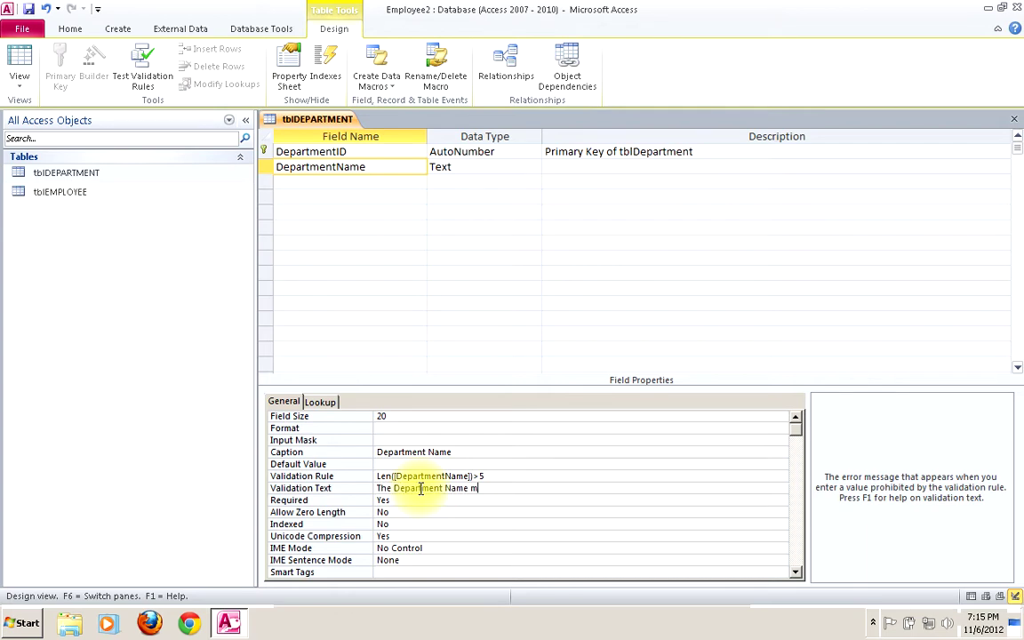
pyautogui.write('ust be at least 6 charact')
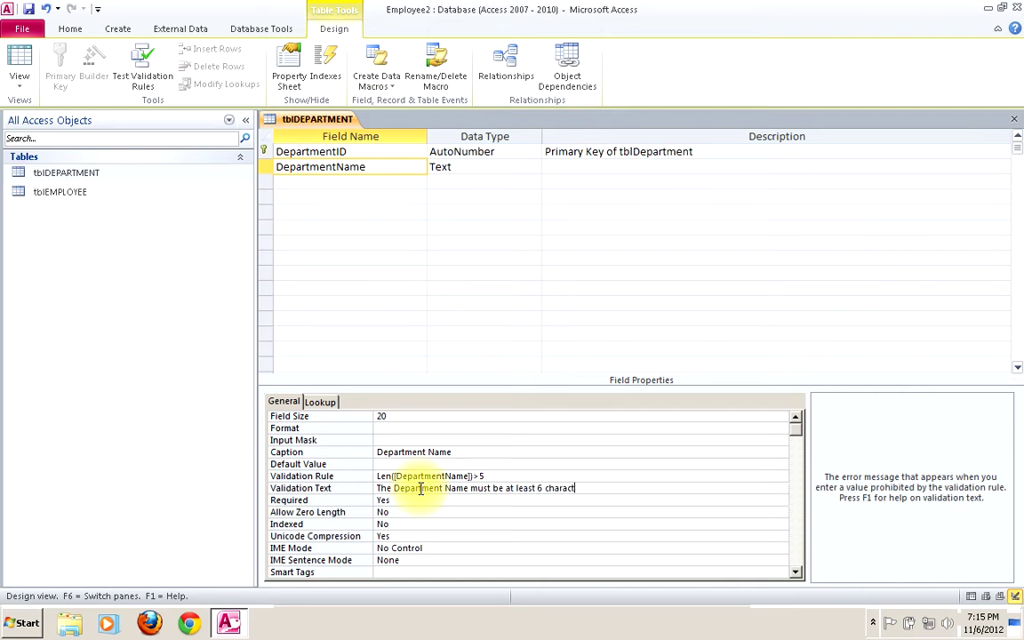
pyautogui.write('ers.')
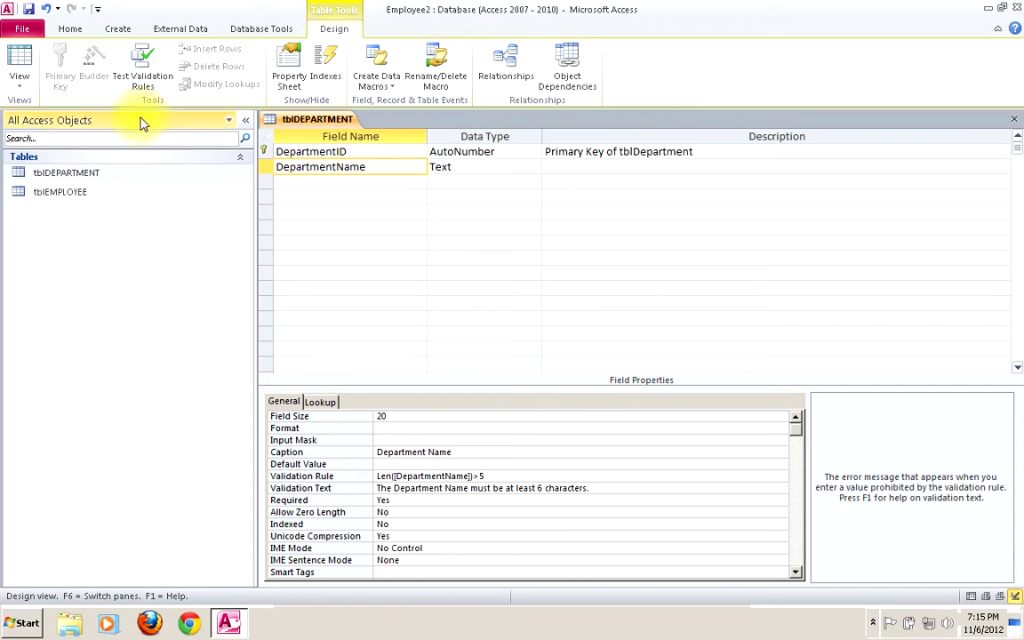
pyautogui.click(29, 9)
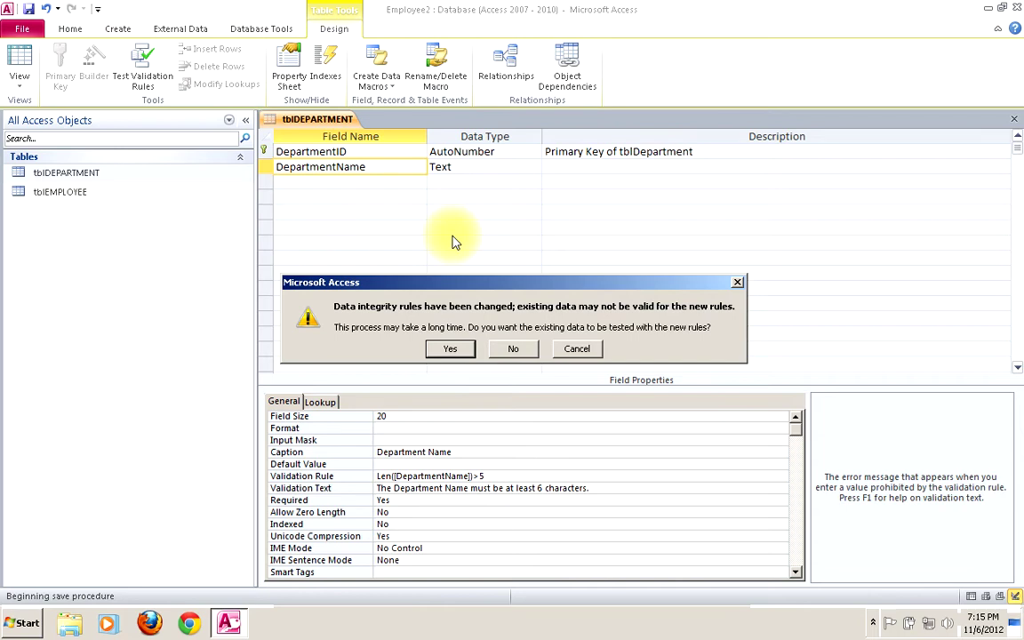
pyautogui.click(450, 350)
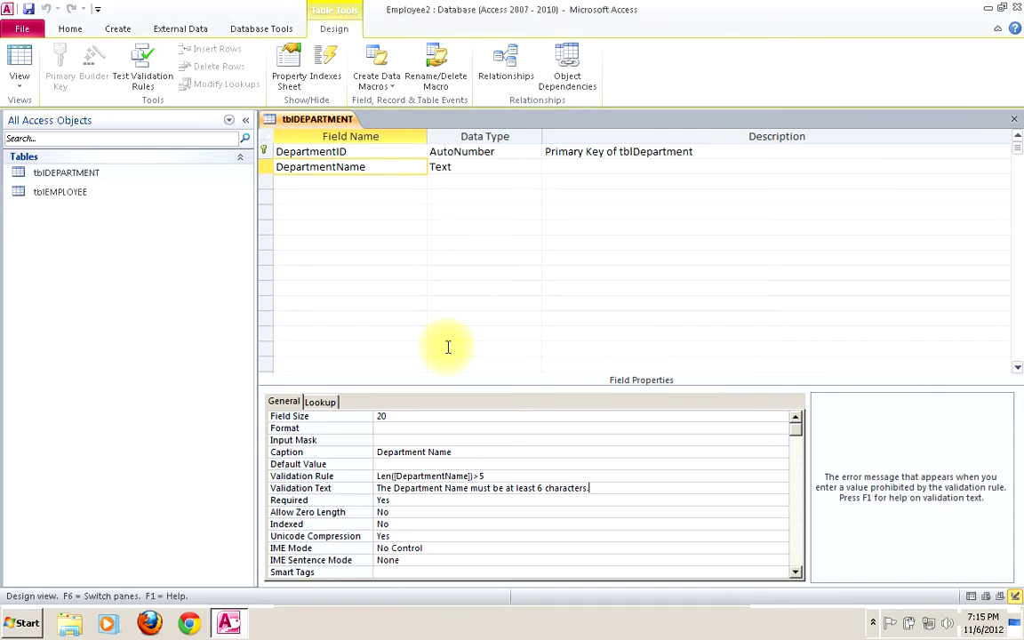
# - Test the validation rule in Datasheet view by trying to add a new department named R&D
pyautogui.click(21, 60)
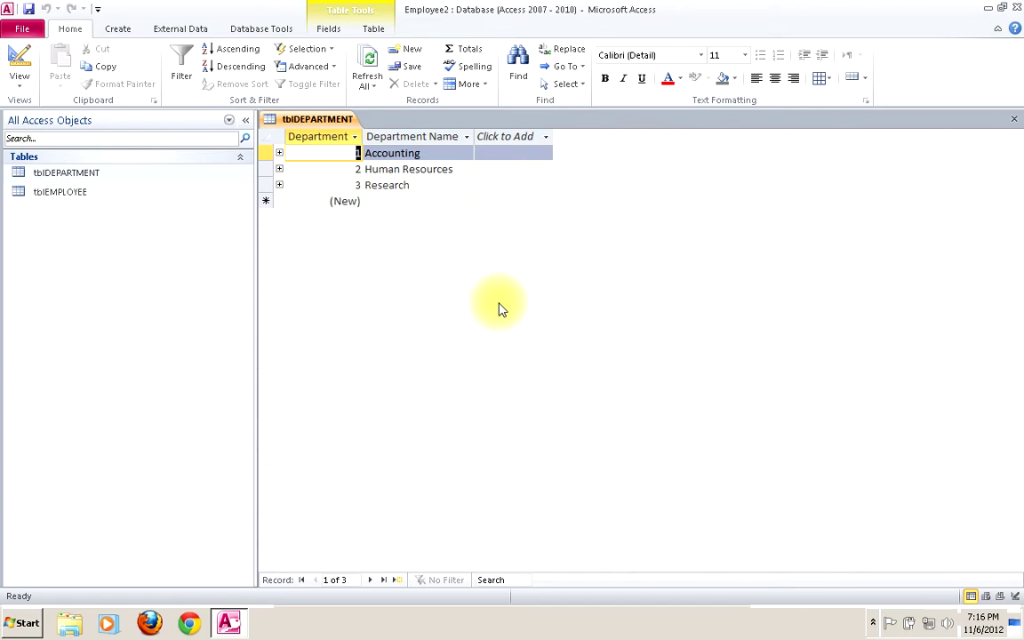
pyautogui.click(402, 201)
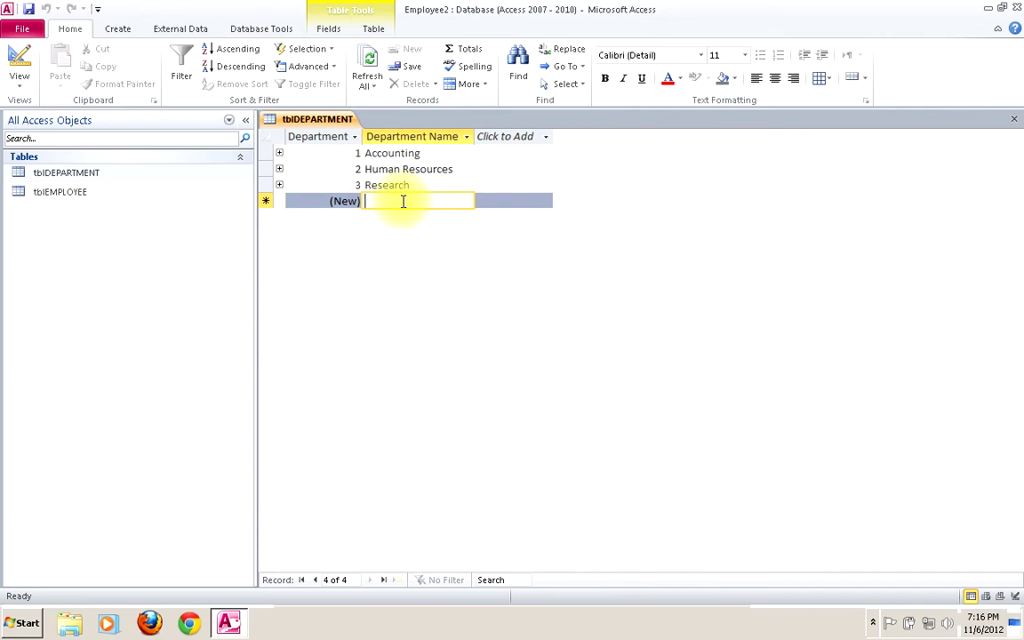
pyautogui.write('R&D')
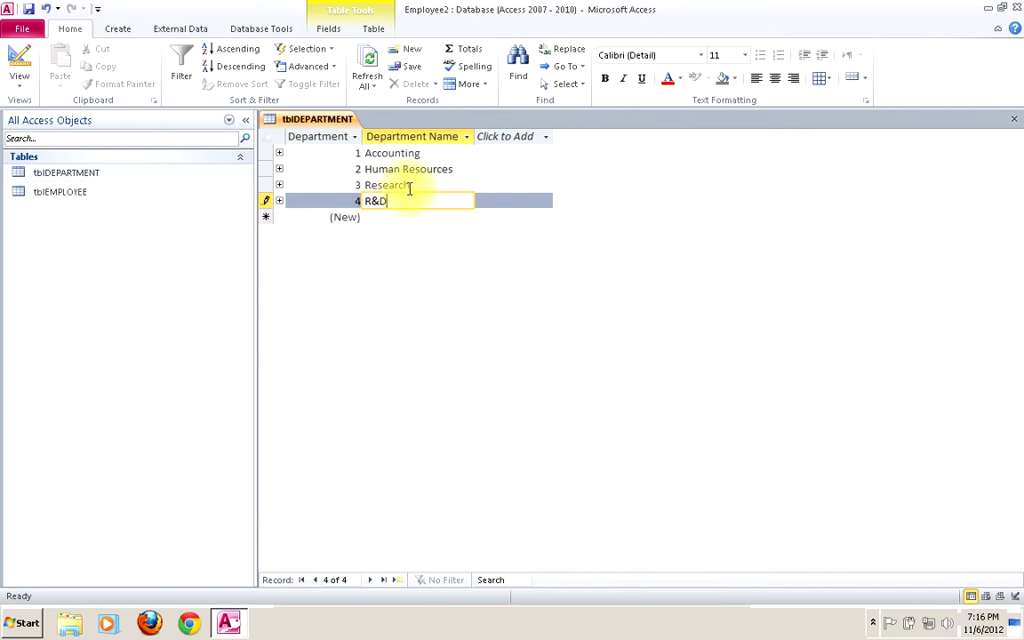
pyautogui.click(410, 192)
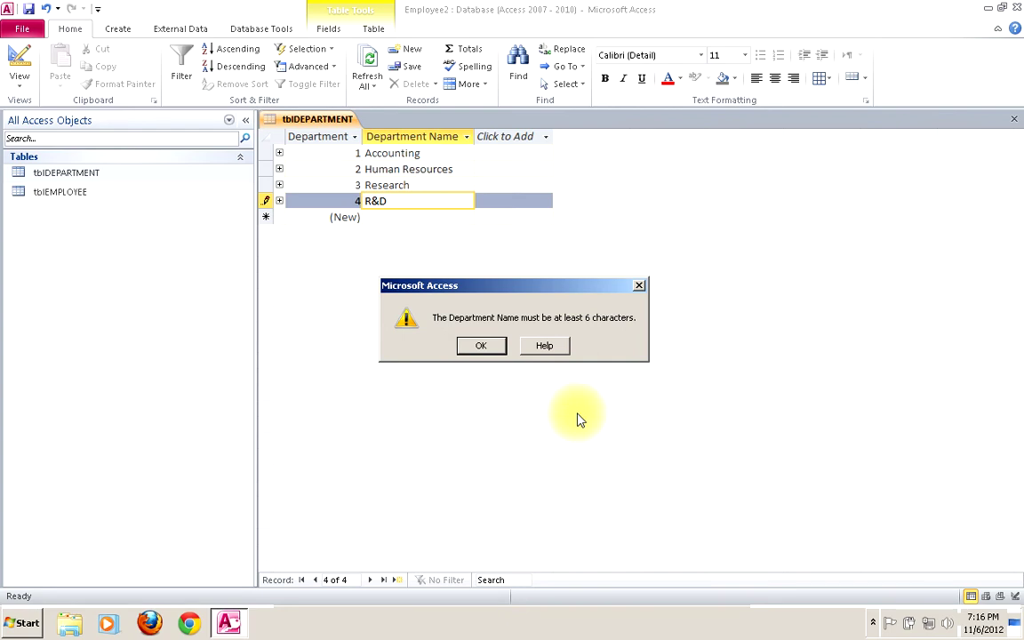
pyautogui.click(481, 346)
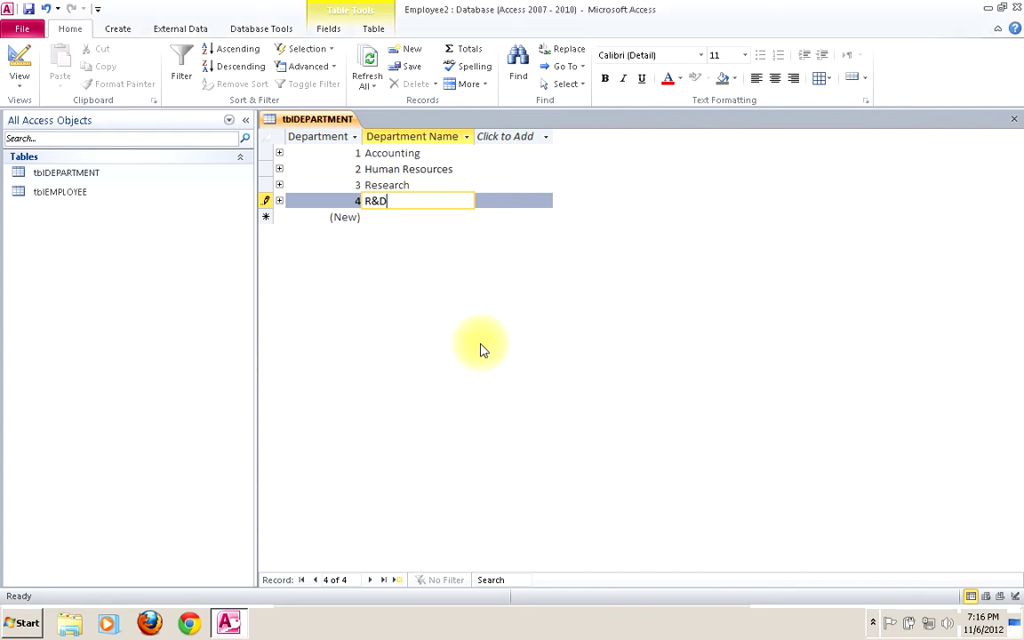
# - Replace the new record's department name with Research and commit the record
pyautogui.press('BackSpace')
pyautogui.press('BackSpace')
pyautogui.press('BackSpace')
pyautogui.write('Research')
pyautogui.click(418, 185)
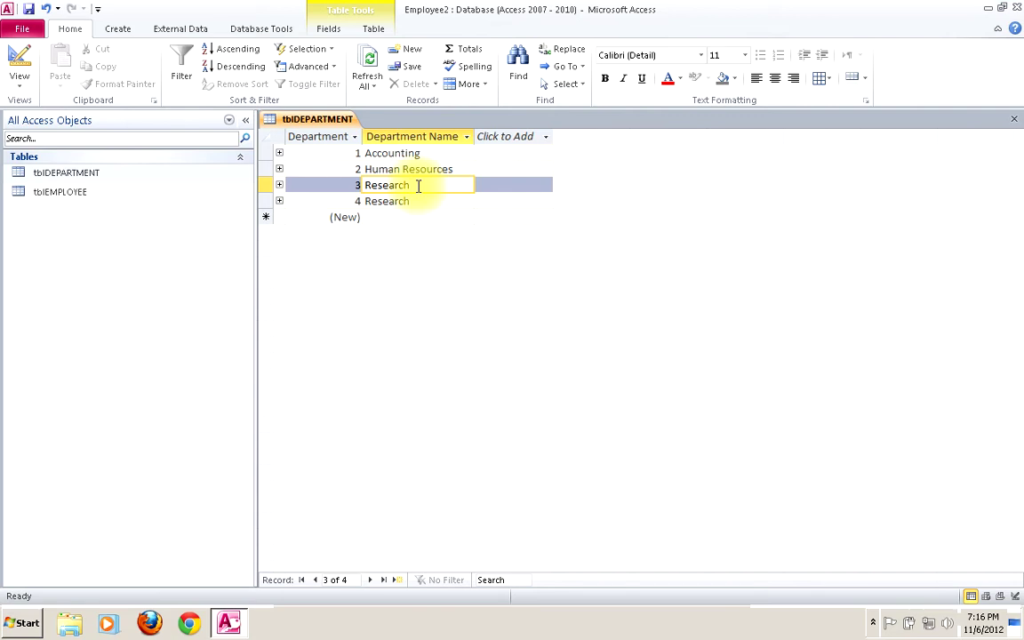
# - Fit the Department ID column's width to its heading and delete the duplicate Research record with ID 4
pyautogui.doubleClick(362, 137)
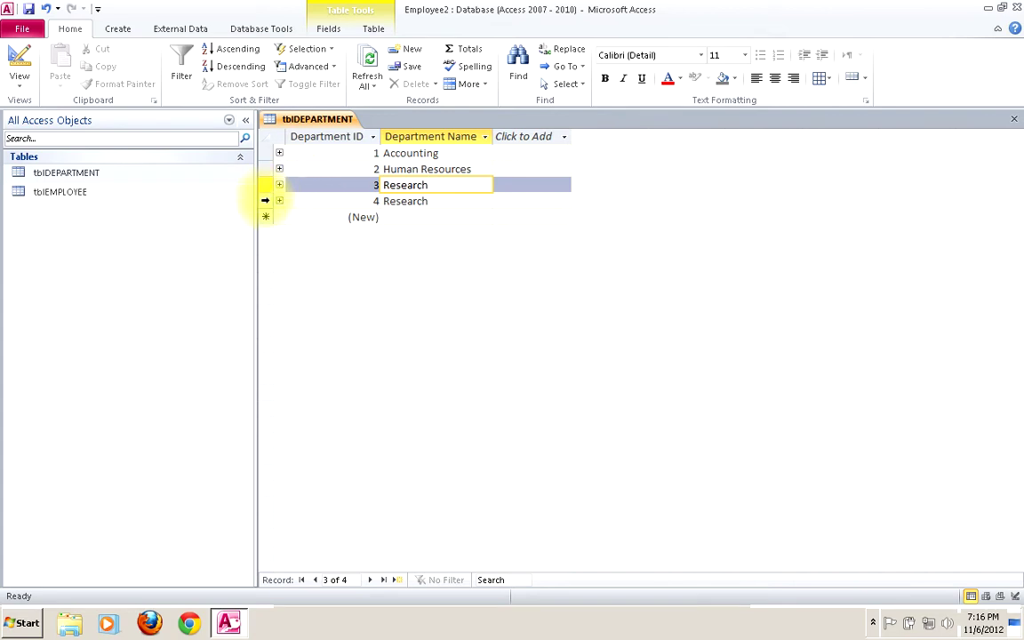
pyautogui.click(265, 200)
pyautogui.rightClick(265, 203)
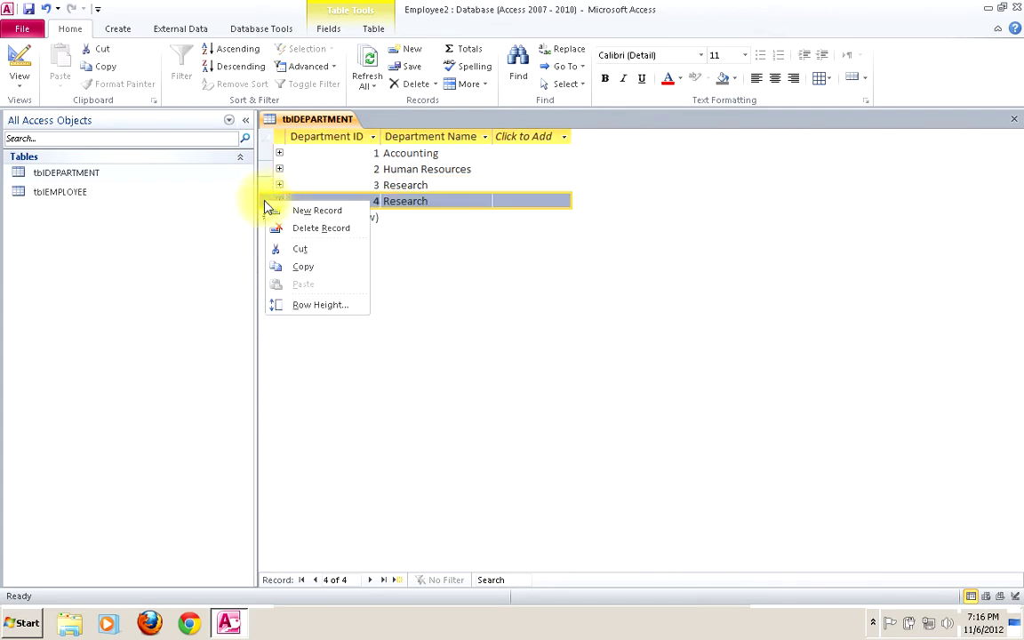
pyautogui.click(296, 229)
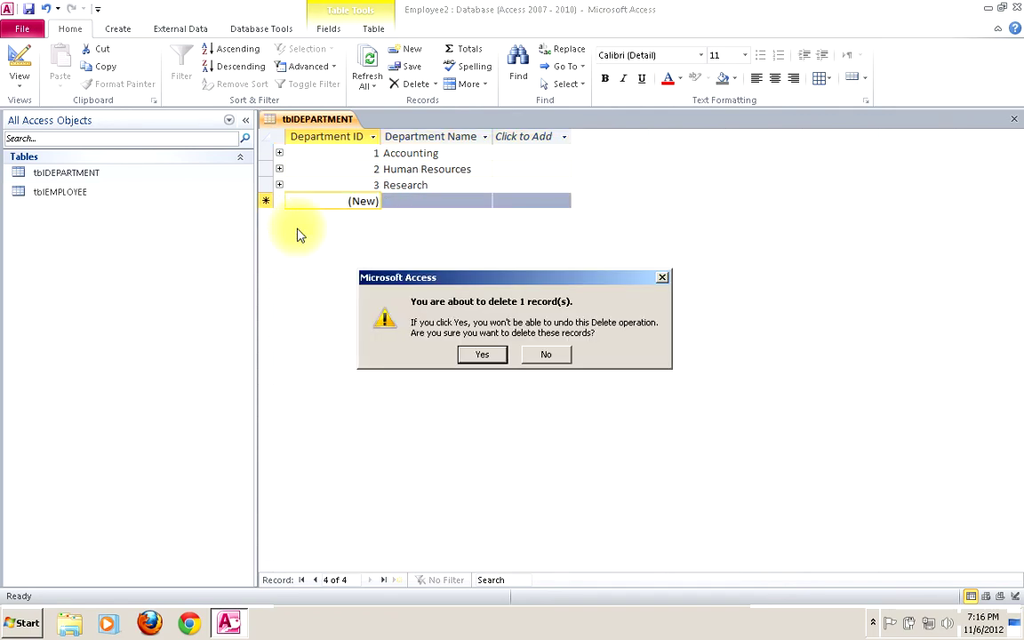
pyautogui.click(477, 355)
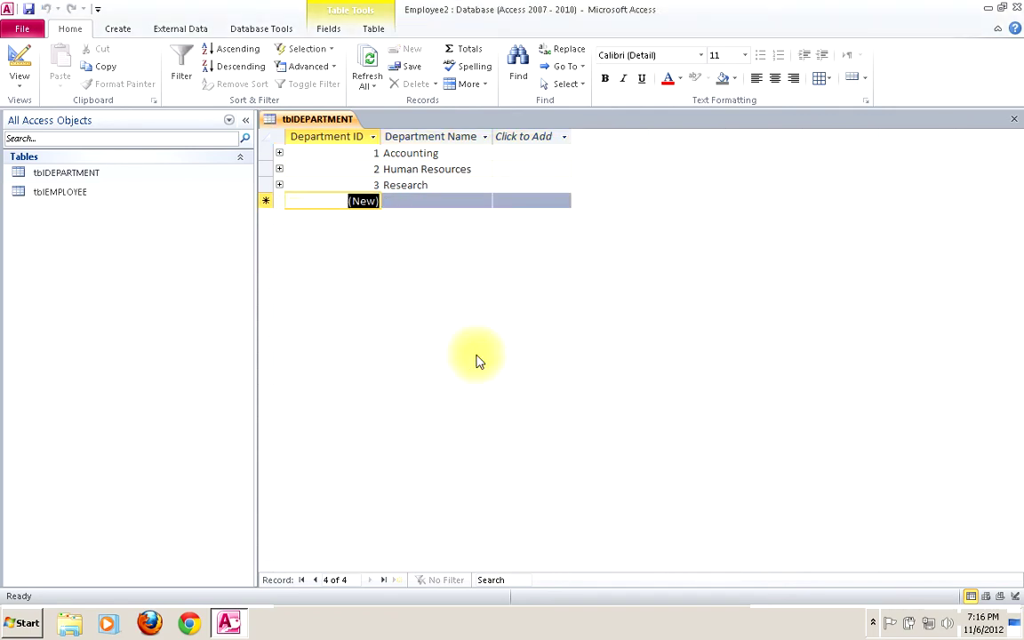
# - Return to Design view and set the DepartmentName field's Indexed property to Yes (No Duplicates)
pyautogui.click(14, 56)
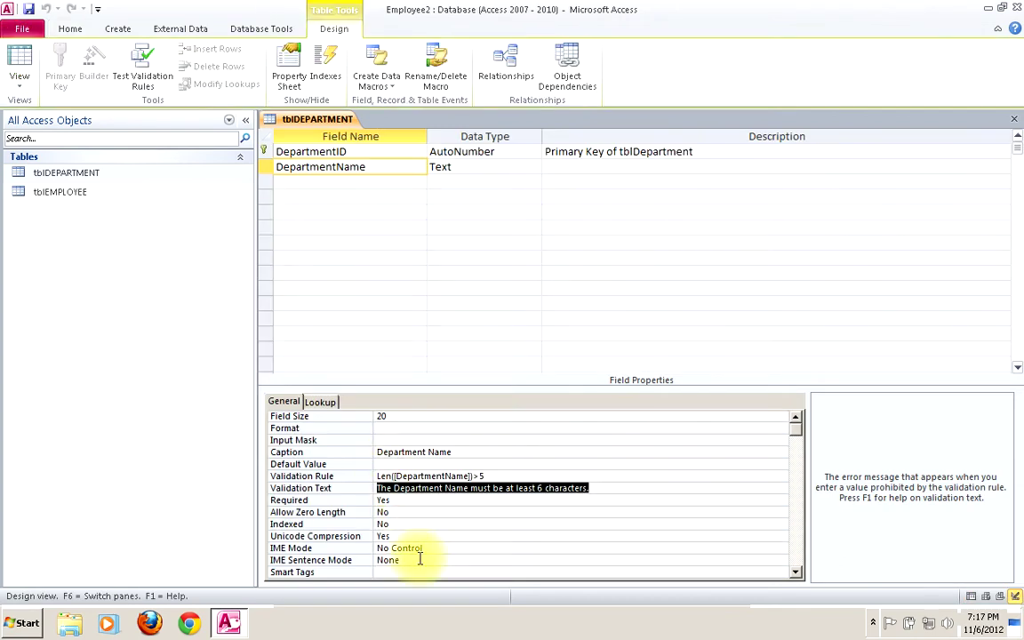
pyautogui.click(392, 522)
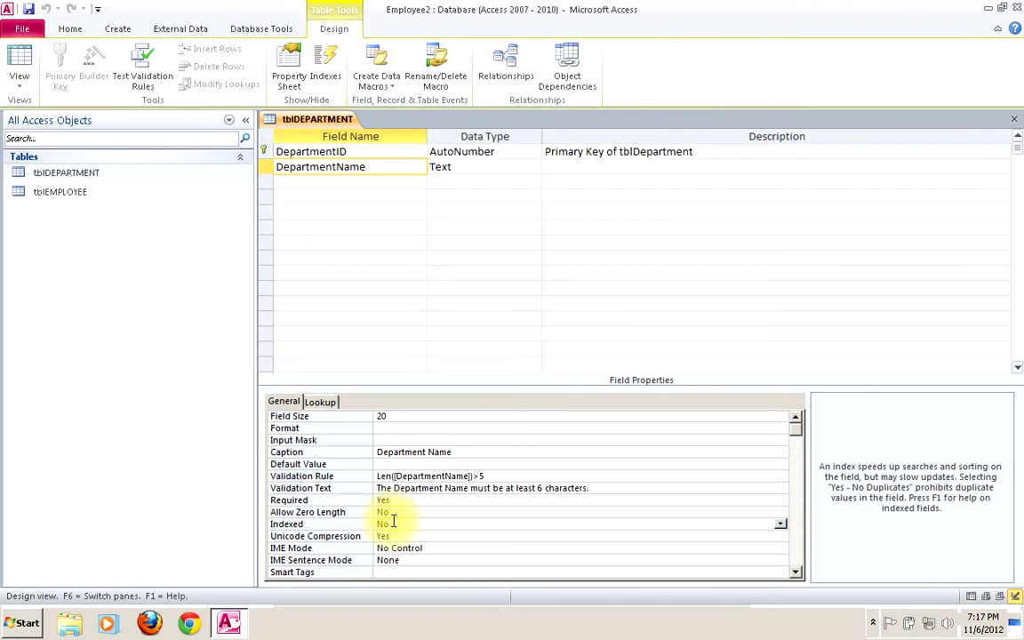
pyautogui.click(782, 524)
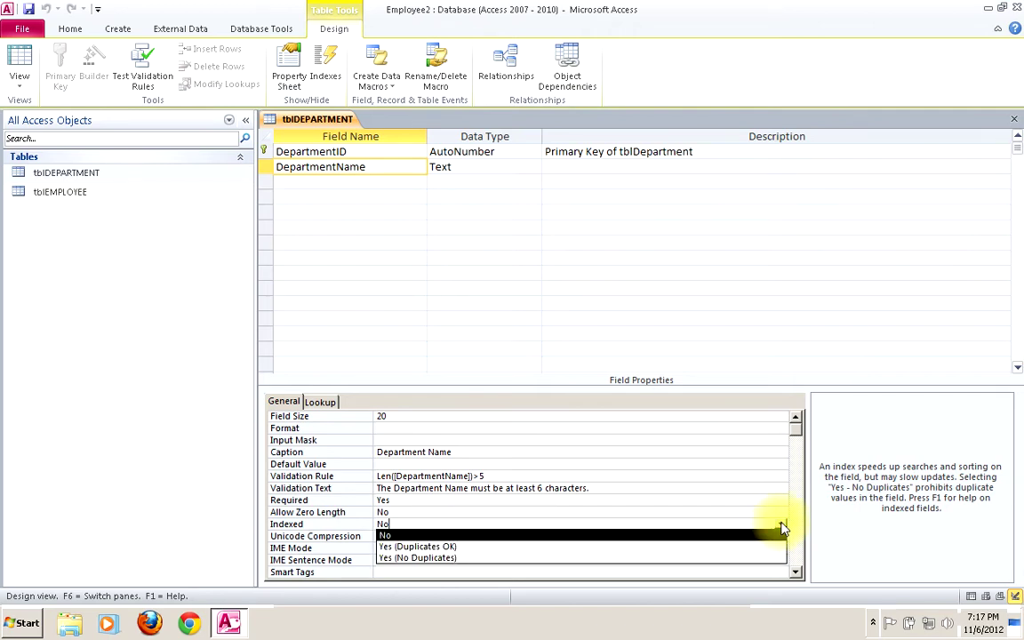
pyautogui.click(483, 560)
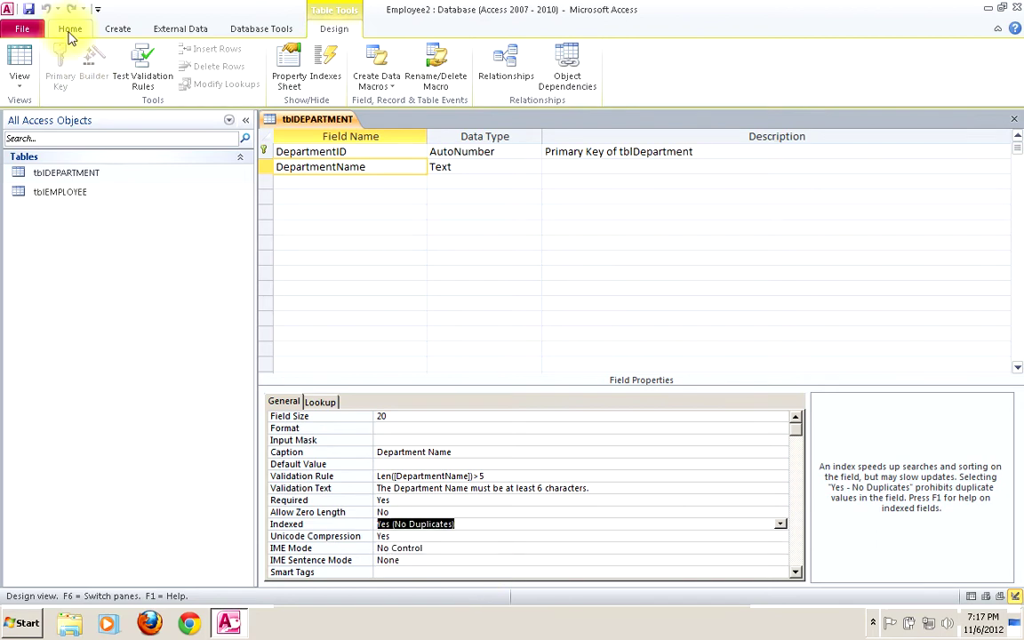
# - Save the tblDEPARTMENT design and switch the table to Datasheet view
pyautogui.click(30, 9)
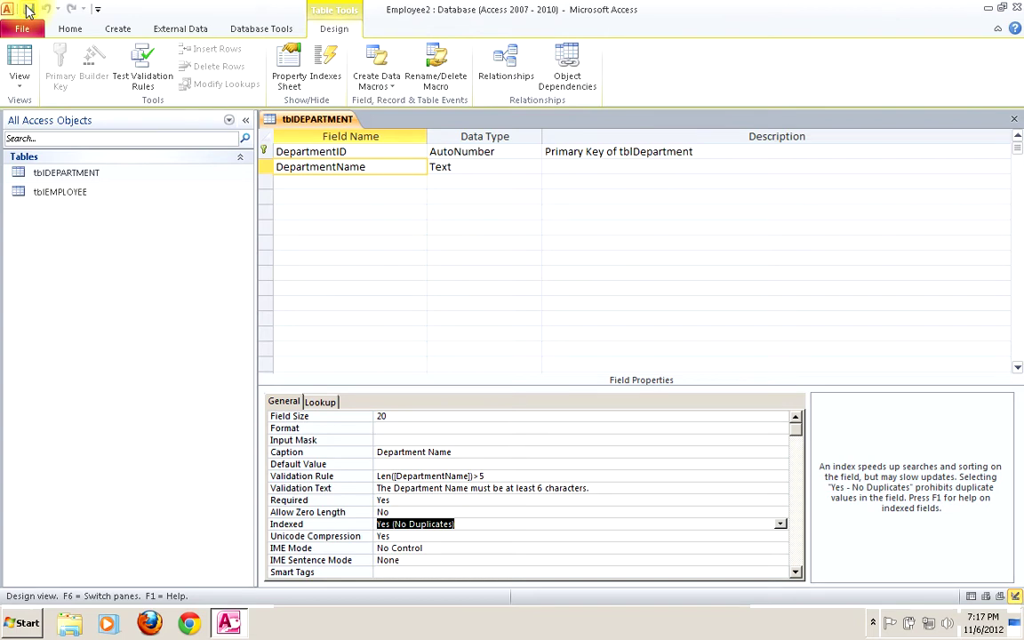
pyautogui.rightClick(327, 120)
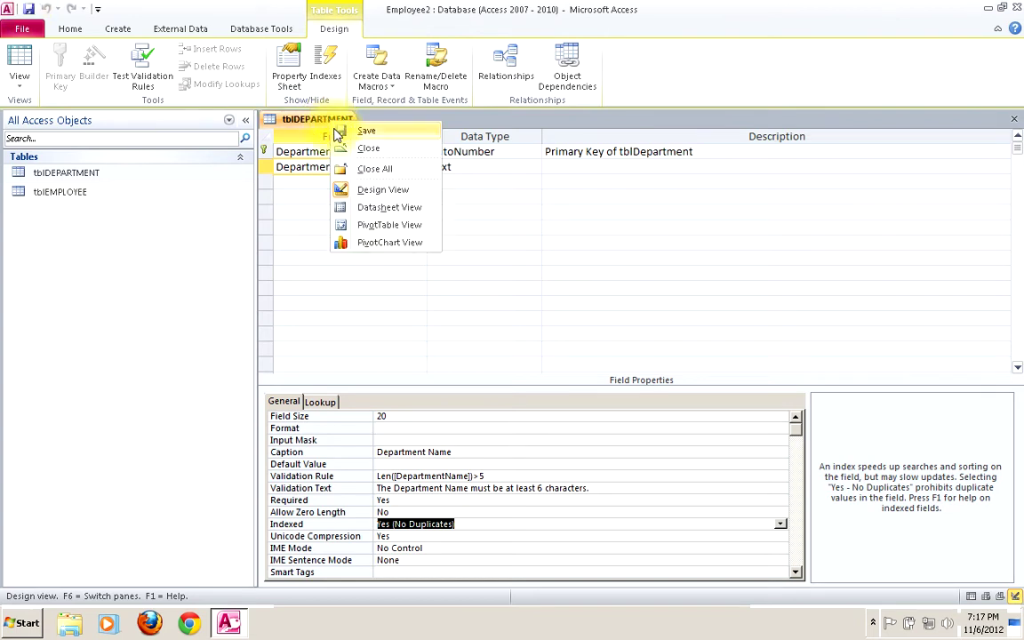
pyautogui.click(382, 207)
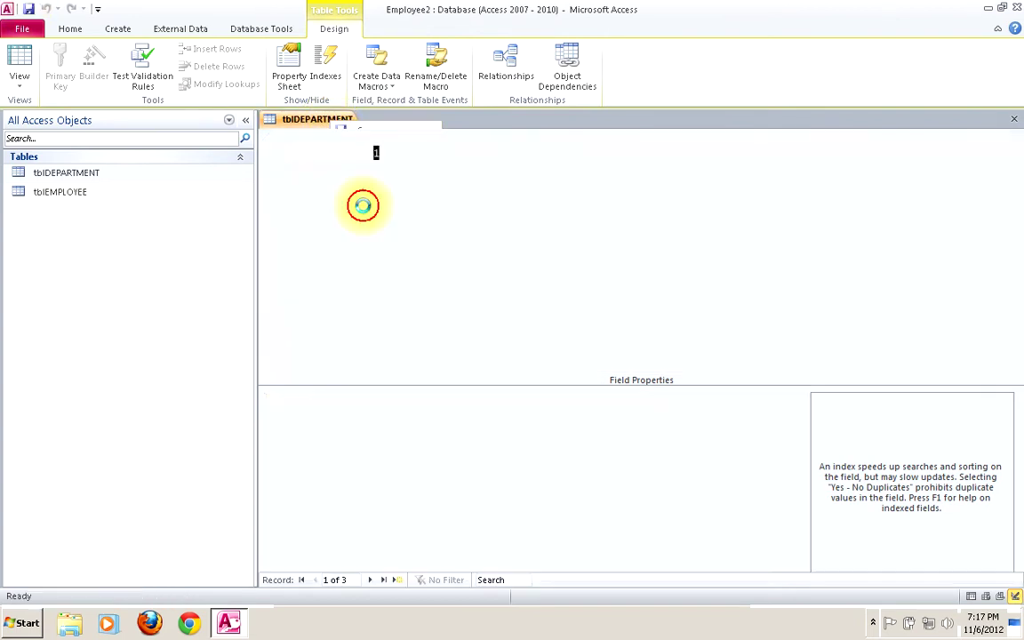
# - Test the no-duplicates index by trying to add another department named Research, and dismiss the resulting message
pyautogui.click(392, 200)
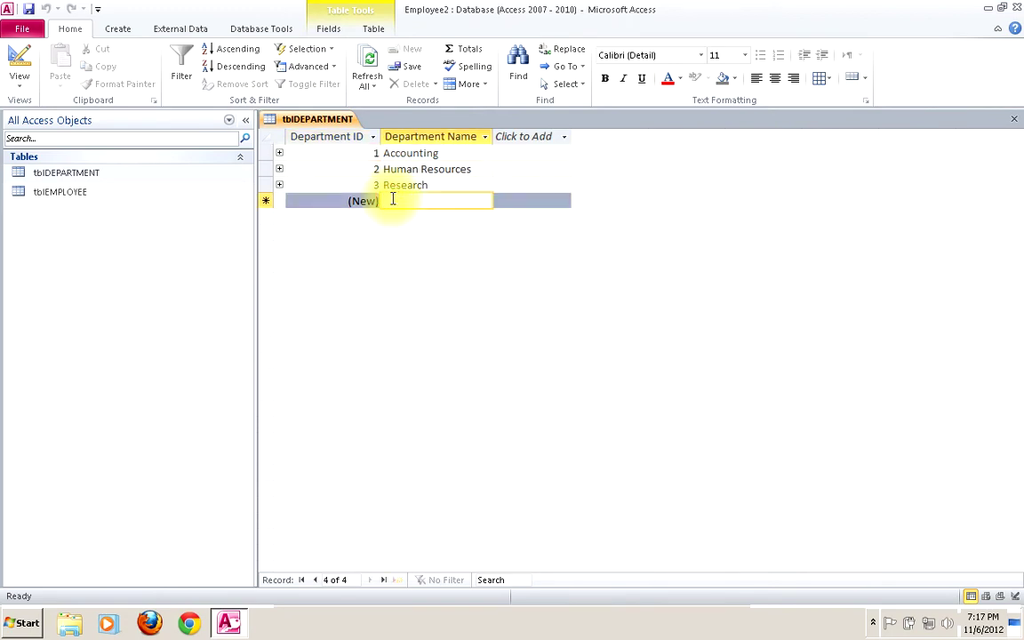
pyautogui.write('Resear')
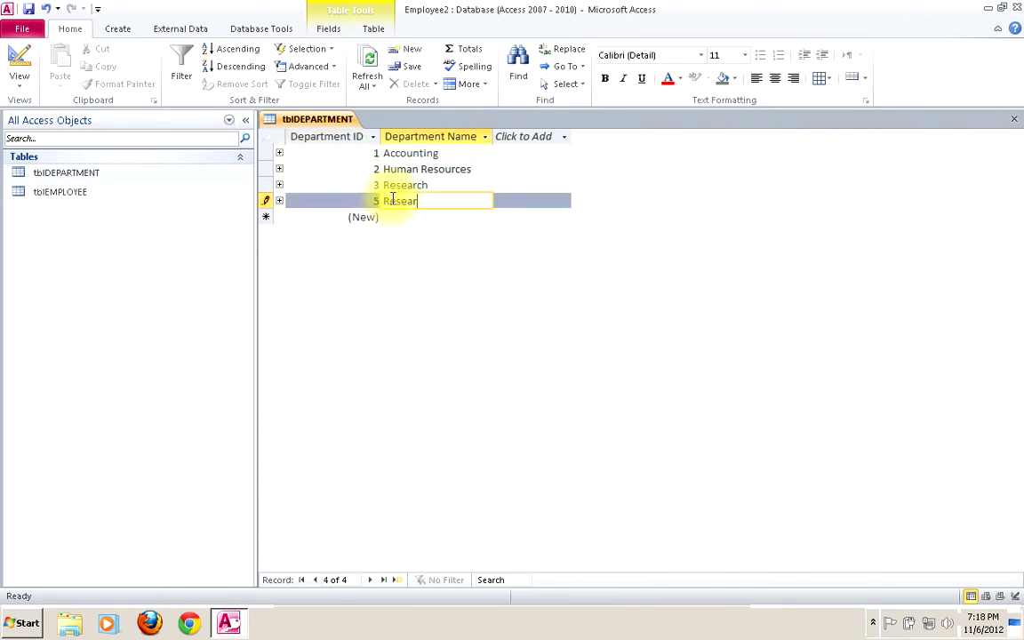
pyautogui.write('ch')
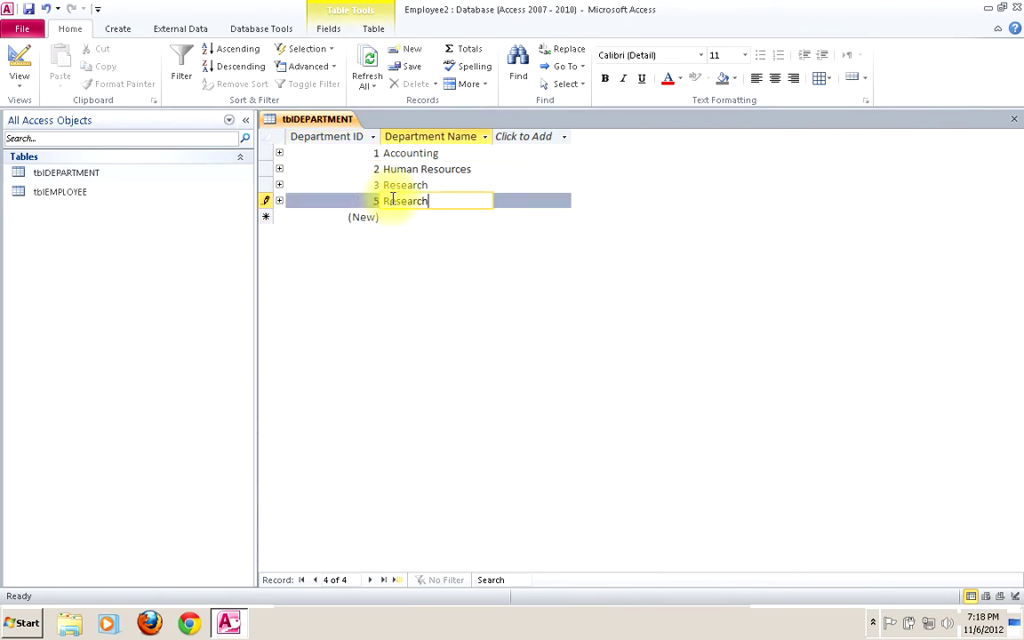
pyautogui.click(443, 185)
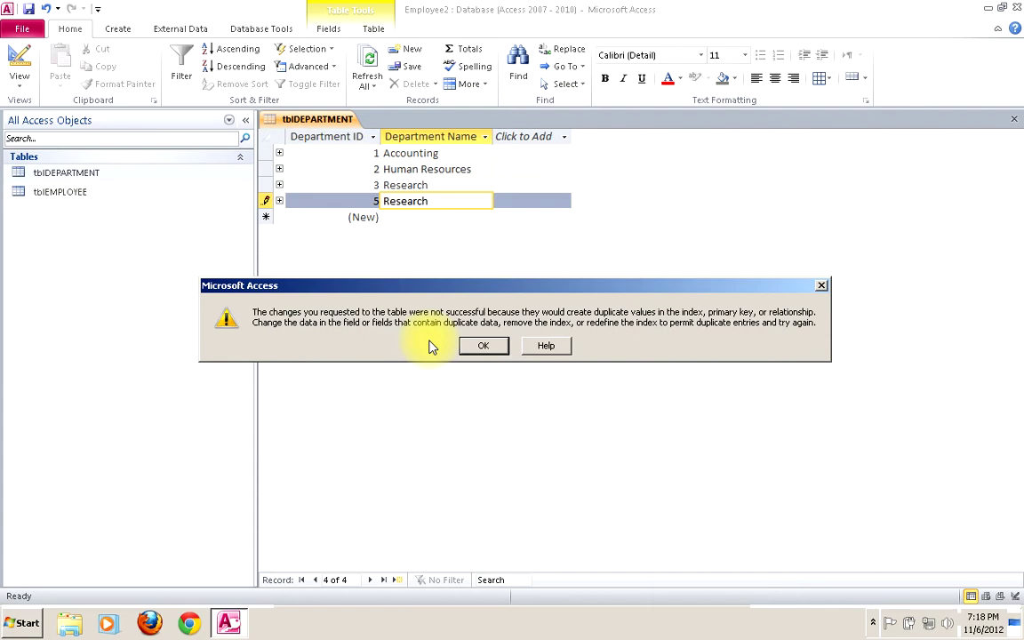
pyautogui.click(500, 348)
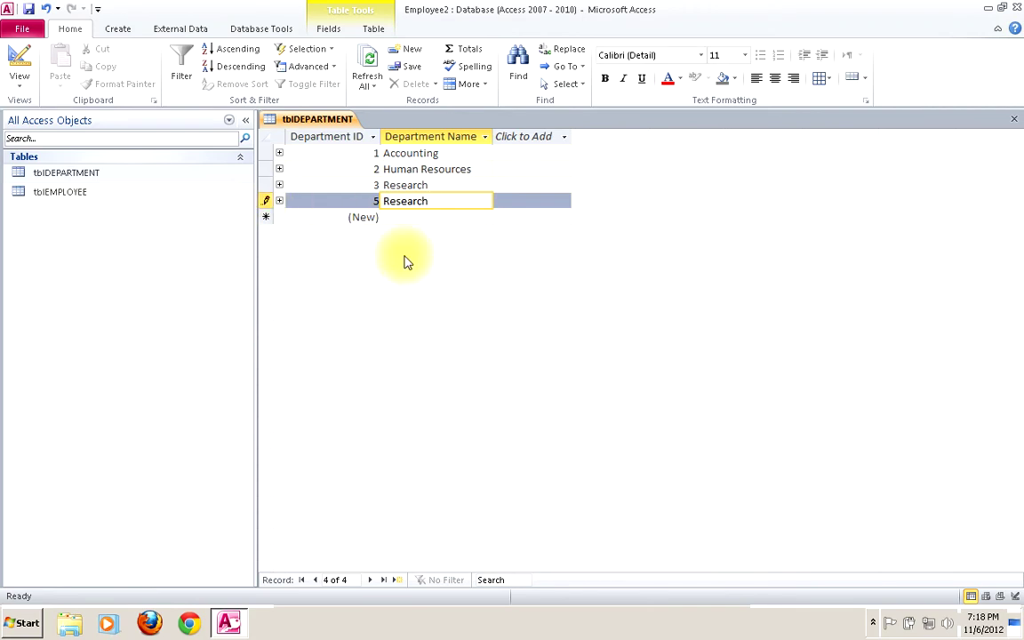
# - Shorten the new duplicate's department name to Researc to commit the record, and delete that record with ID 5
pyautogui.press('BackSpace')
pyautogui.click(433, 184)
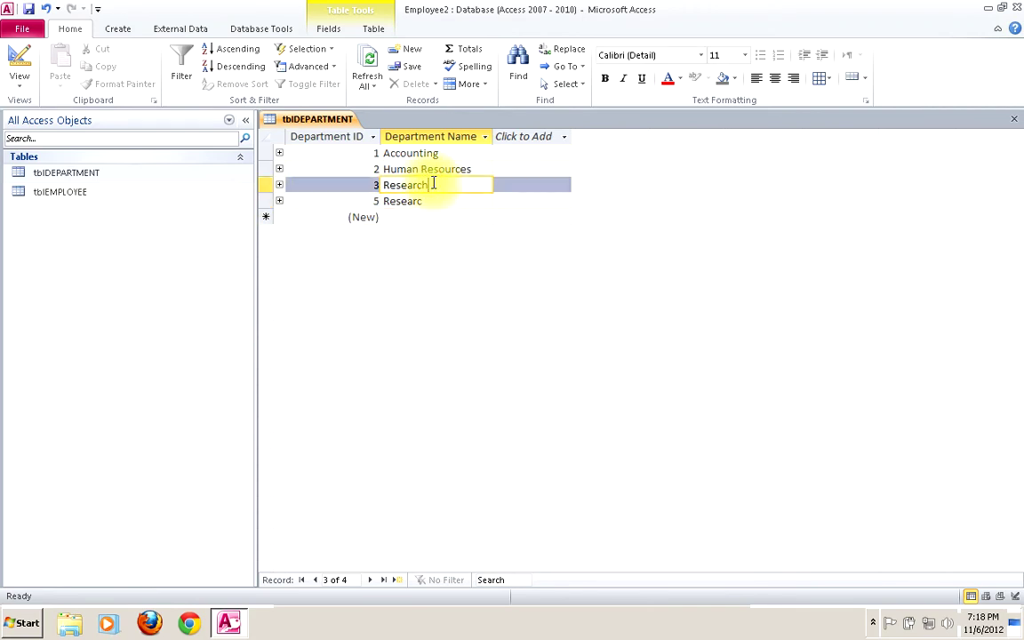
pyautogui.click(260, 201)
pyautogui.rightClick(263, 202)
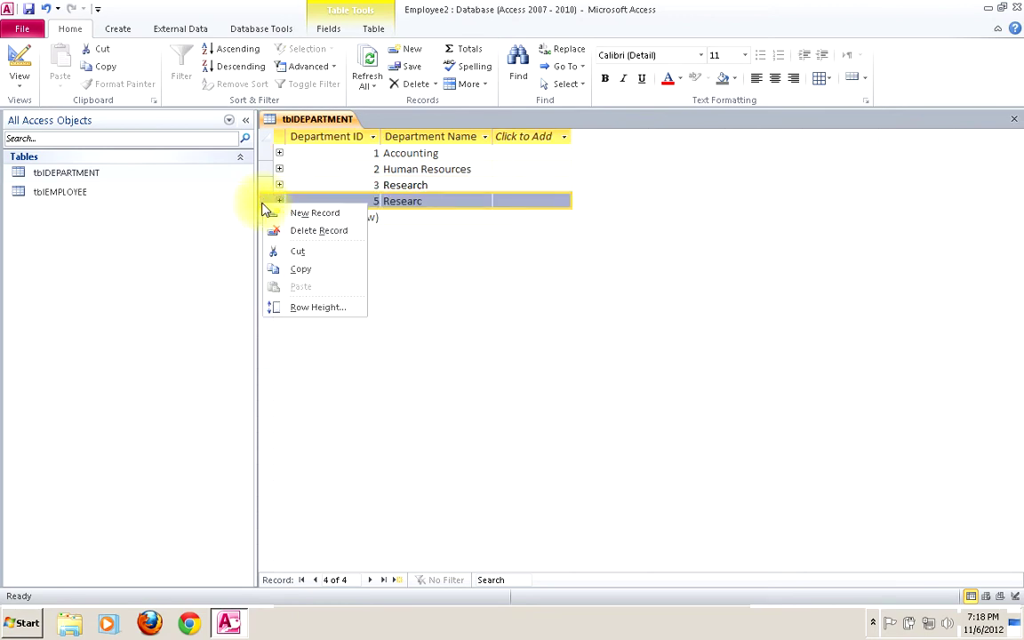
pyautogui.click(296, 232)
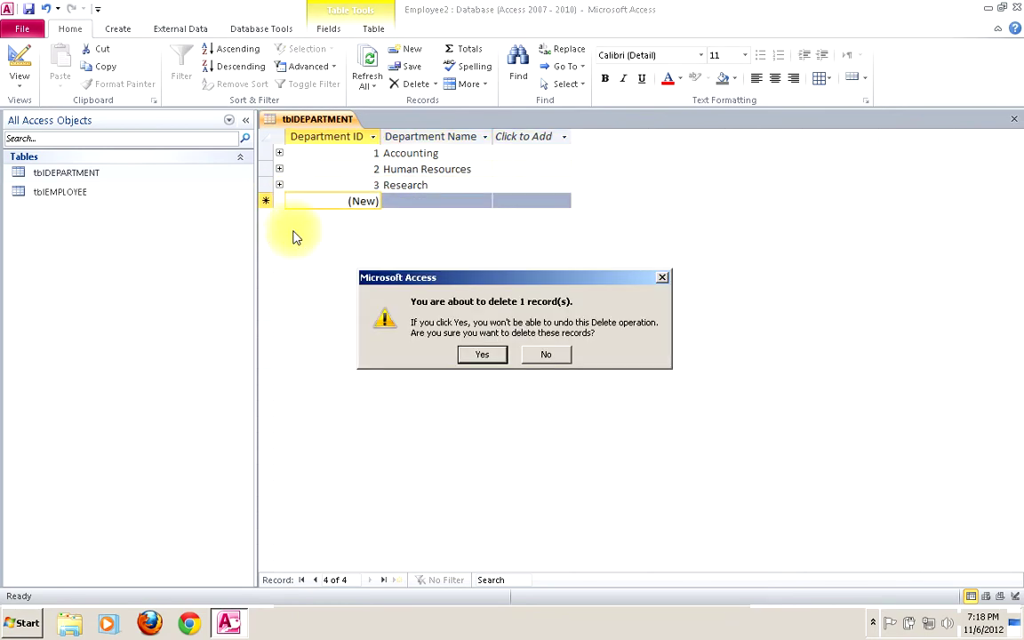
pyautogui.click(484, 354)
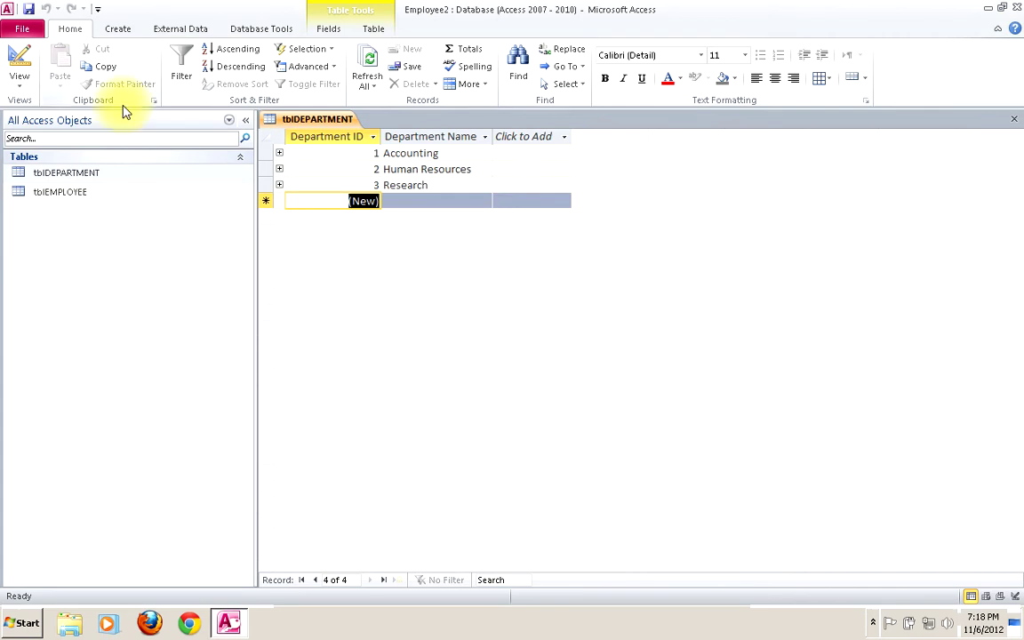
# - Return tblDEPARTMENT to Design view, save it and close the table
pyautogui.click(29, 10)
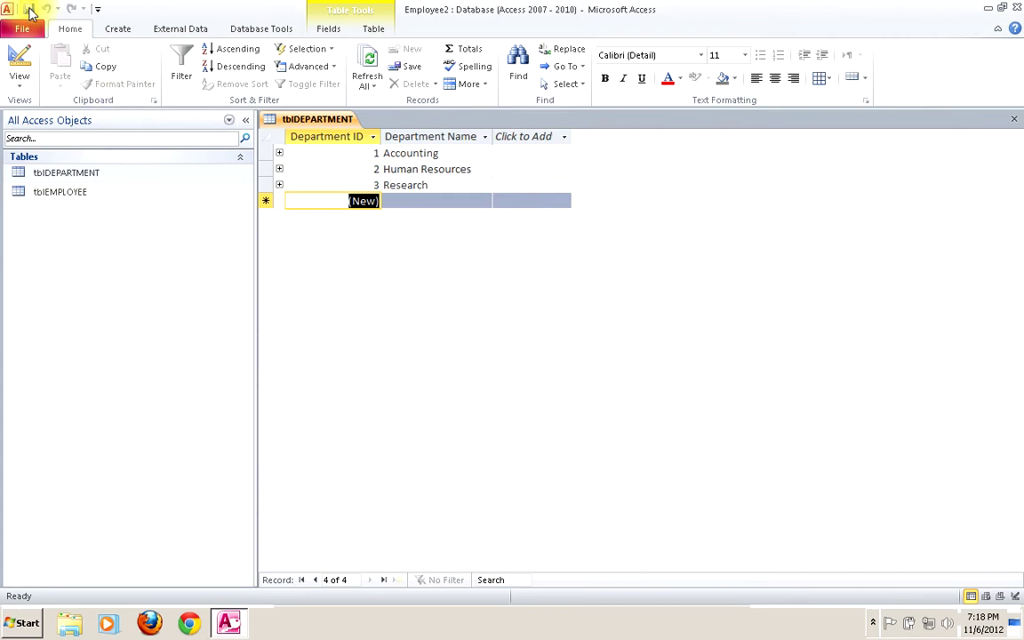
pyautogui.click(20, 62)
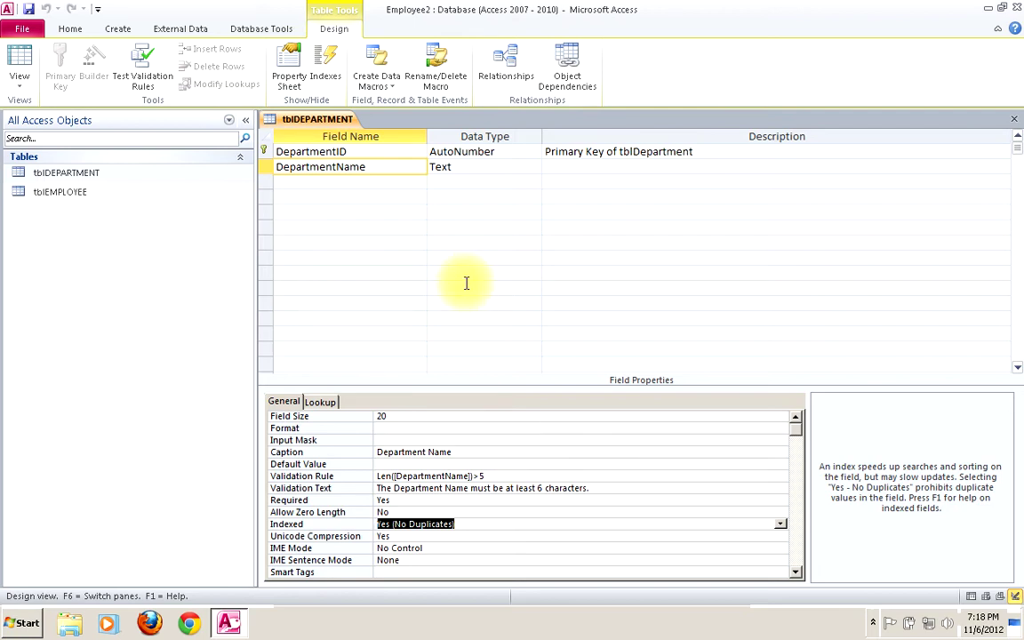
pyautogui.click(29, 13)
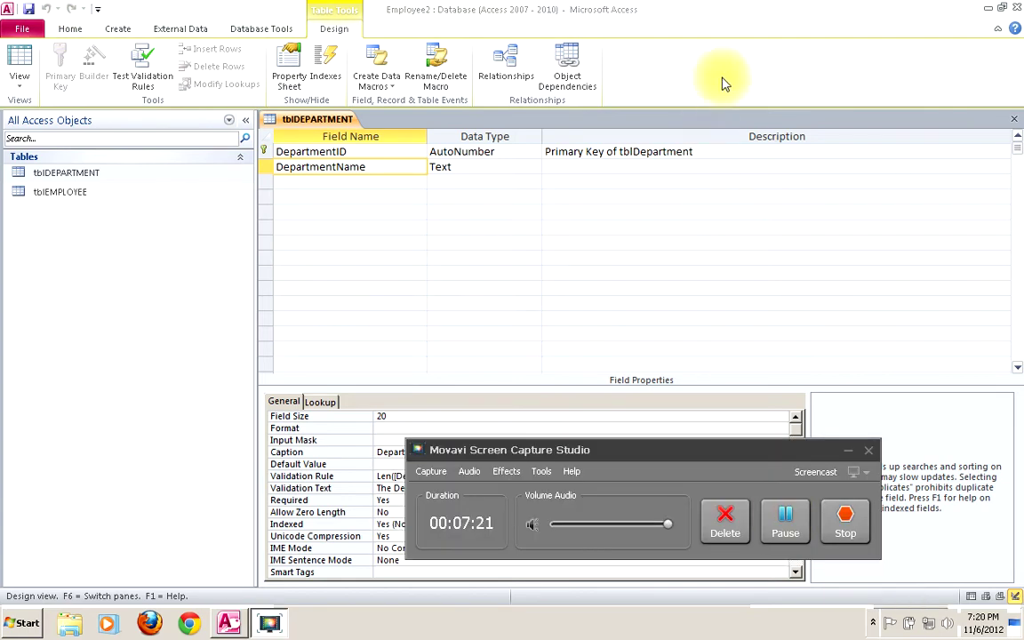
pyautogui.click(847, 449)
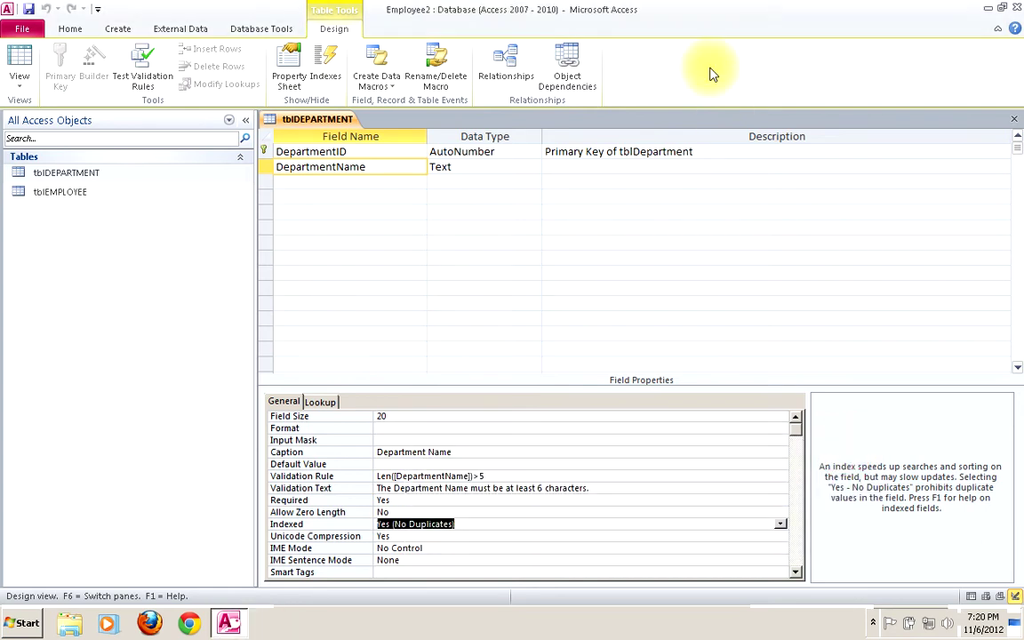
pyautogui.rightClick(322, 119)
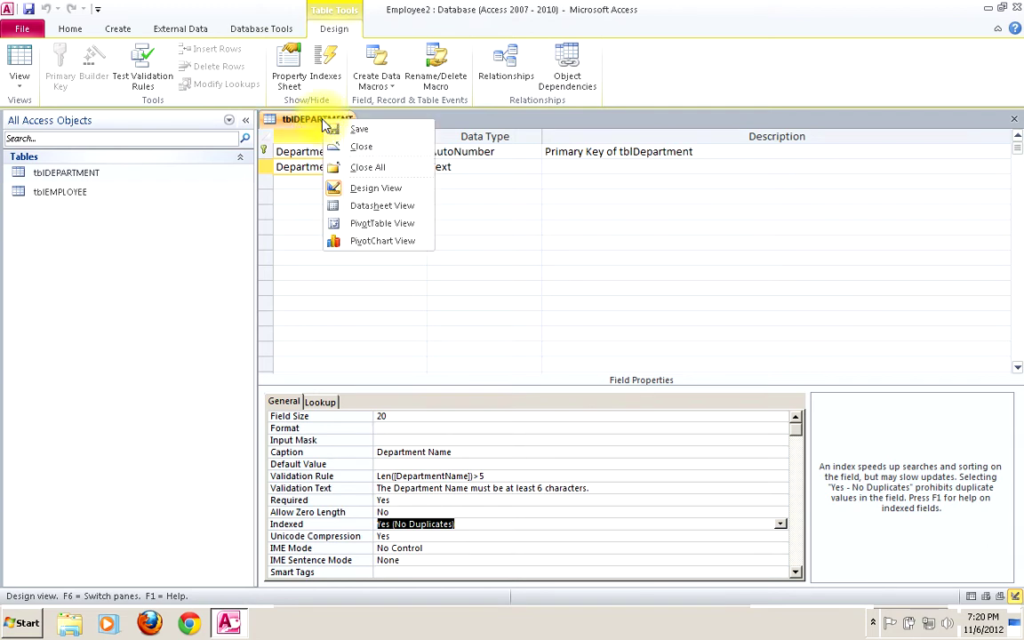
pyautogui.click(341, 132)
pyautogui.rightClick(331, 120)
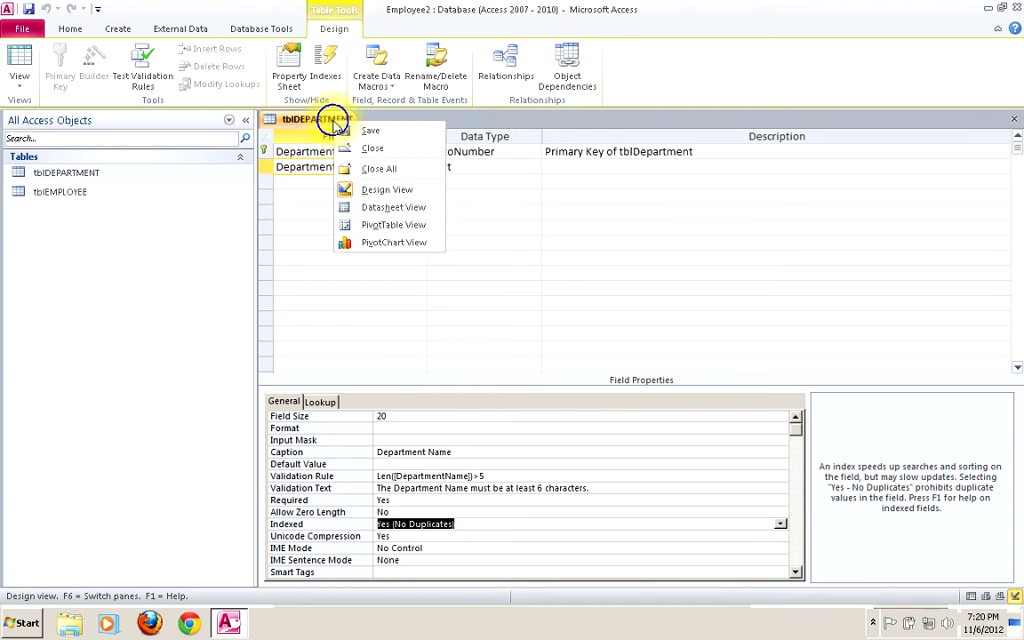
pyautogui.click(366, 149)
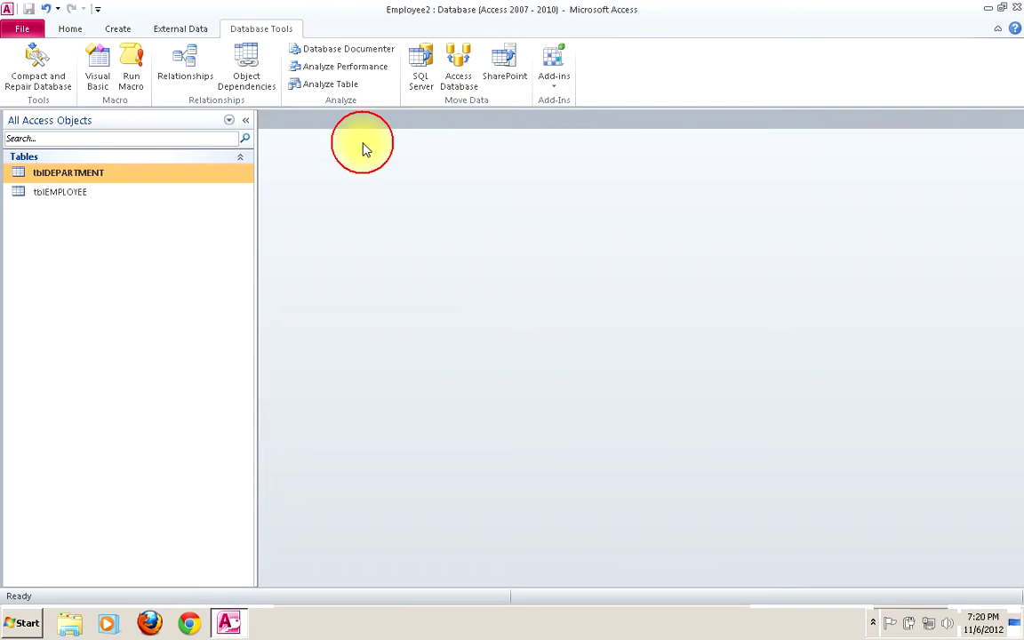
# - Open tblEMPLOYEE in Design view and set the EmployeeID field's caption to Employee ID
pyautogui.doubleClick(73, 194)
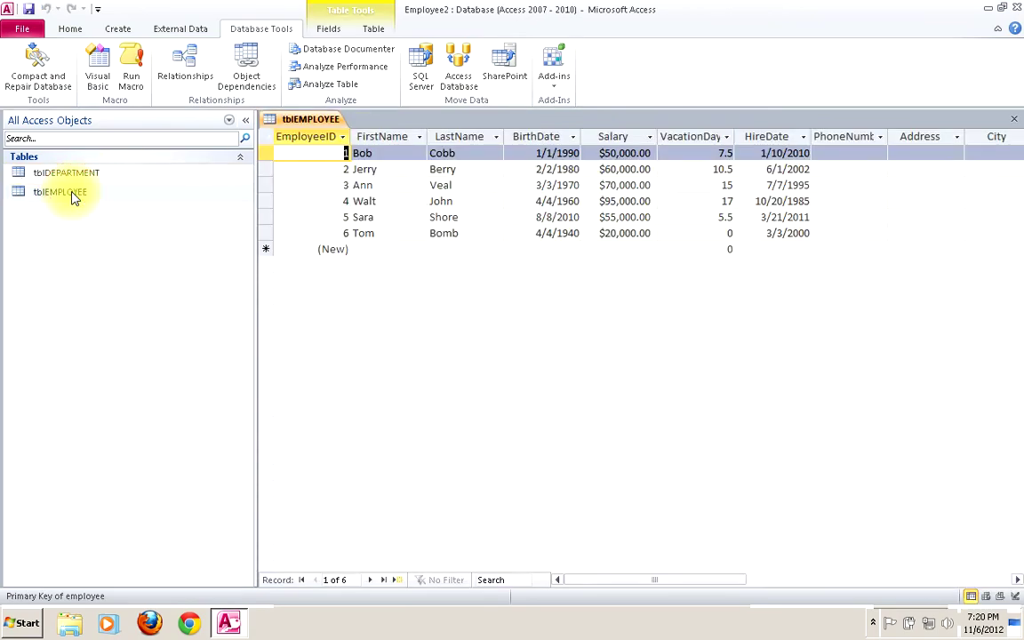
pyautogui.click(70, 29)
pyautogui.click(21, 55)
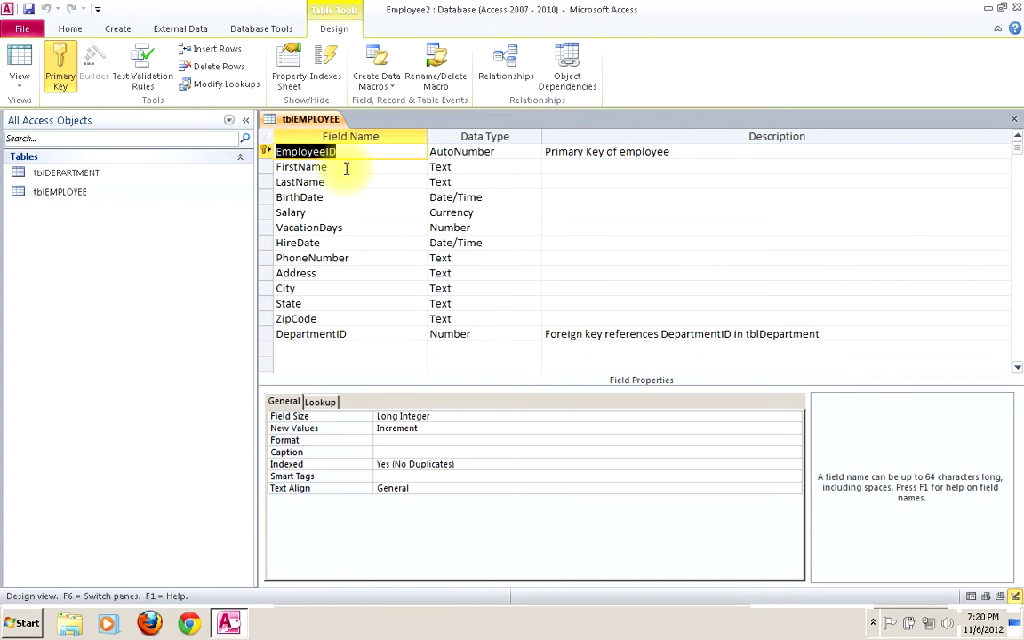
pyautogui.click(389, 452)
pyautogui.write('E')
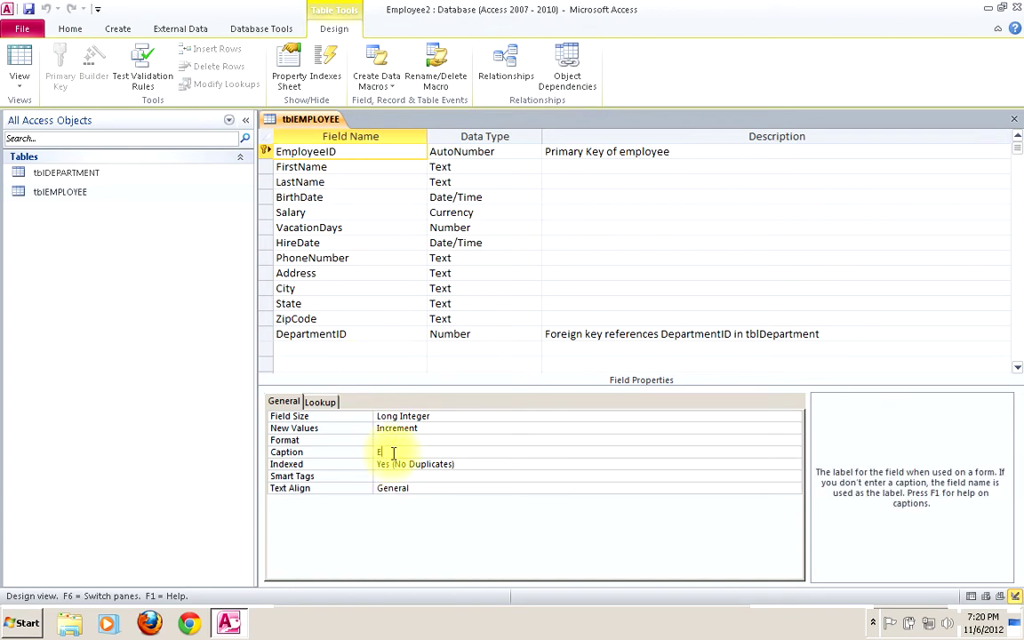
pyautogui.write('mployee ID')
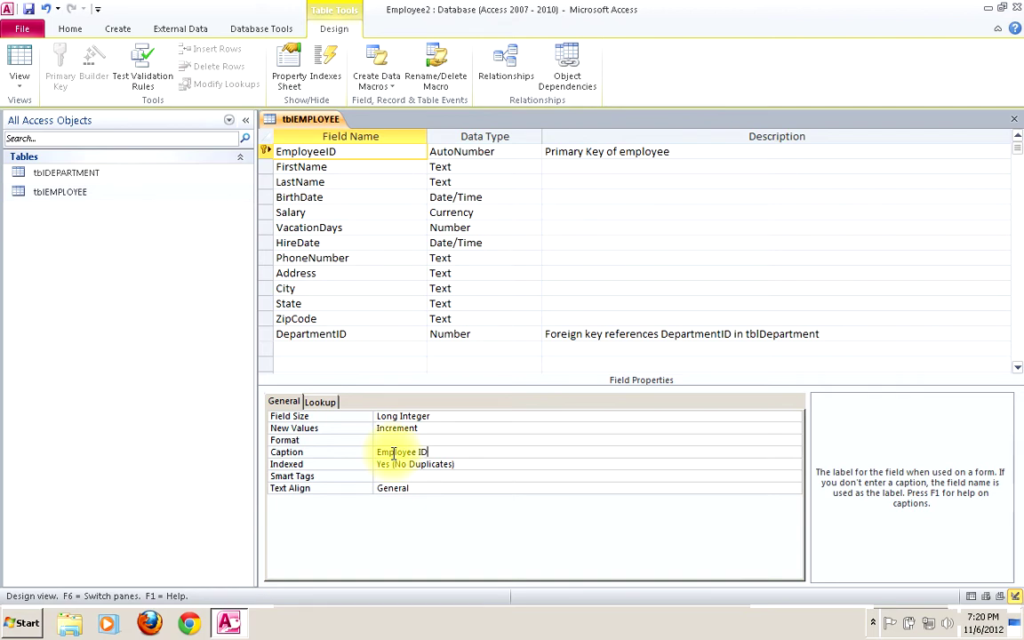
# - Set the FirstName field's caption to First Name and the LastName field's caption to Last Name
pyautogui.click(355, 170)
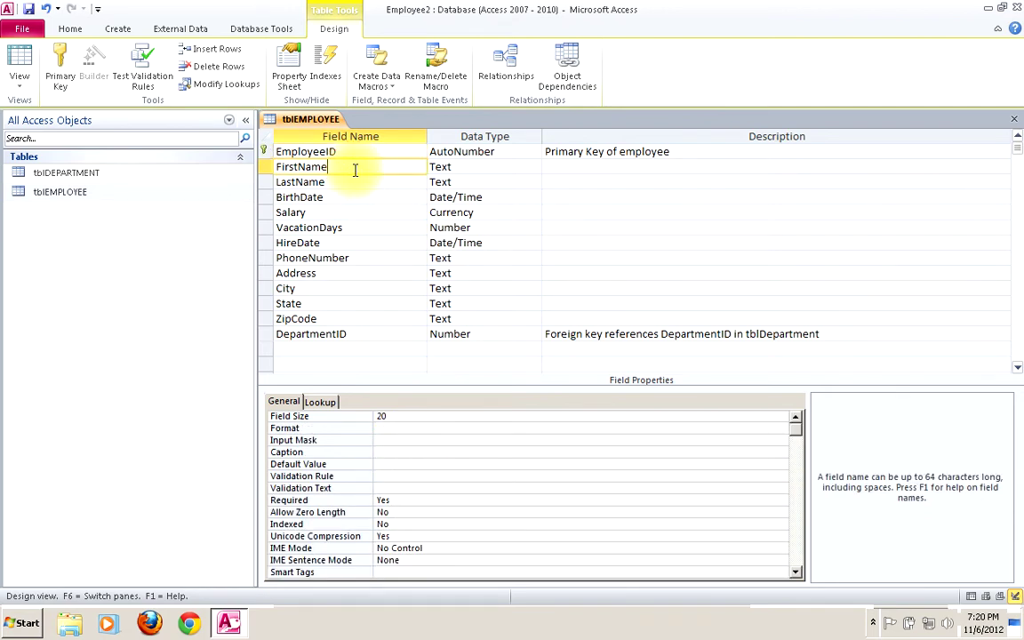
pyautogui.click(389, 451)
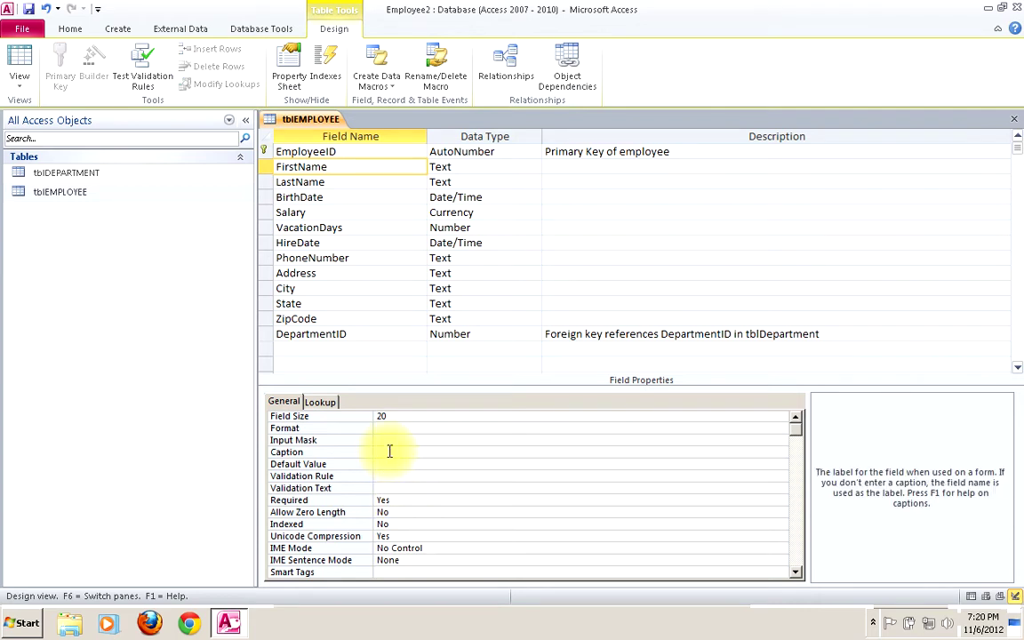
pyautogui.write('First Name')
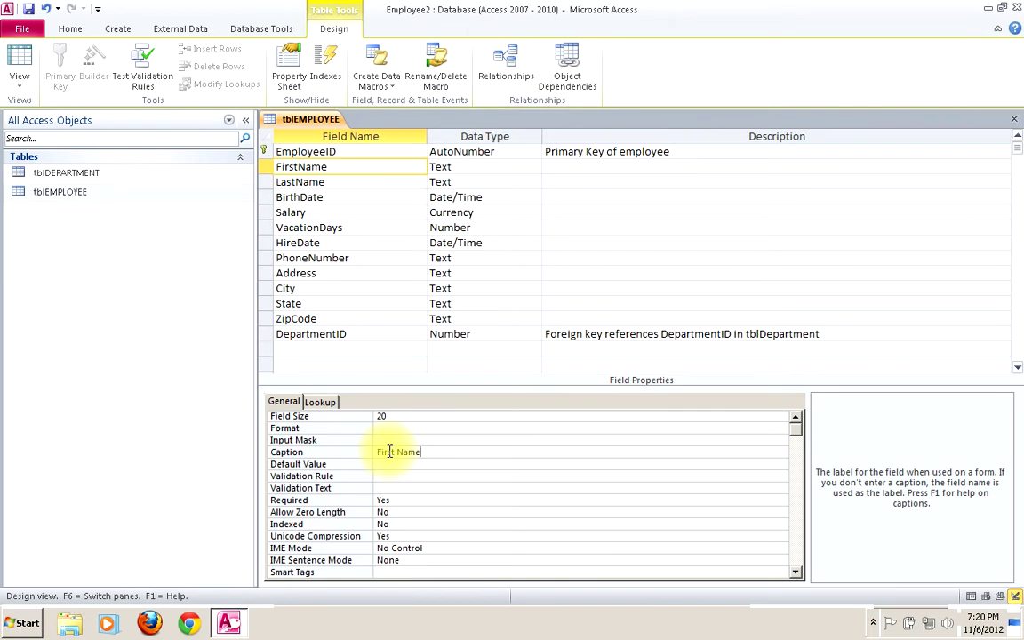
pyautogui.click(338, 185)
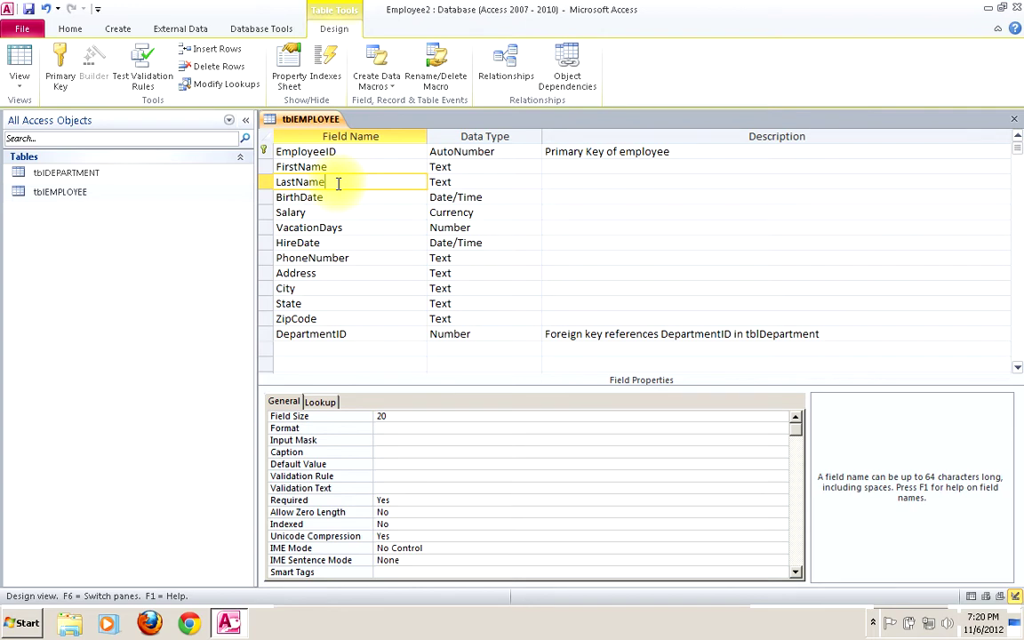
pyautogui.click(387, 453)
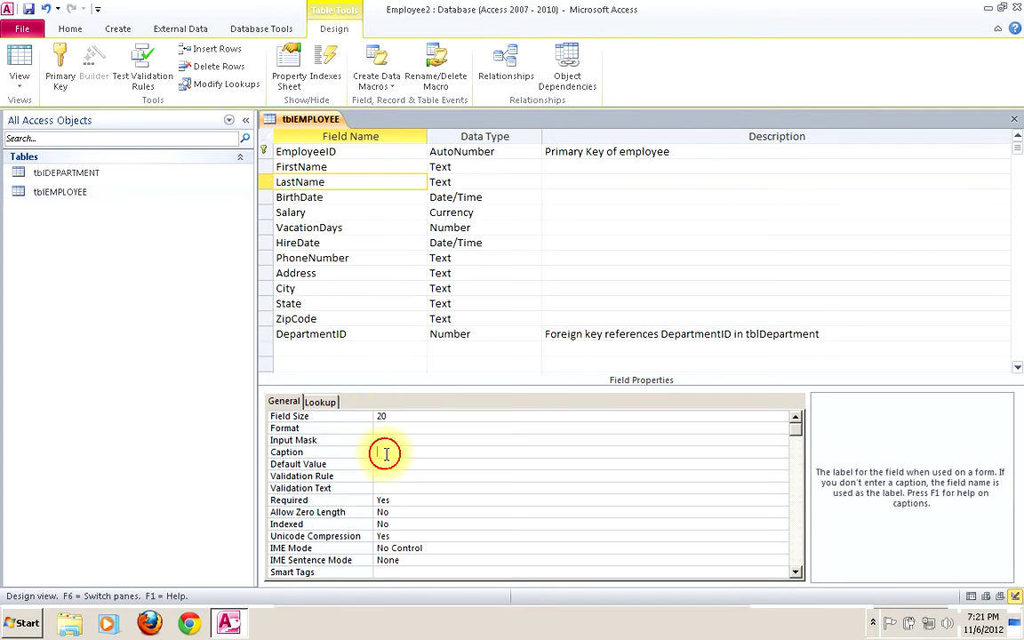
pyautogui.write('Last Name')
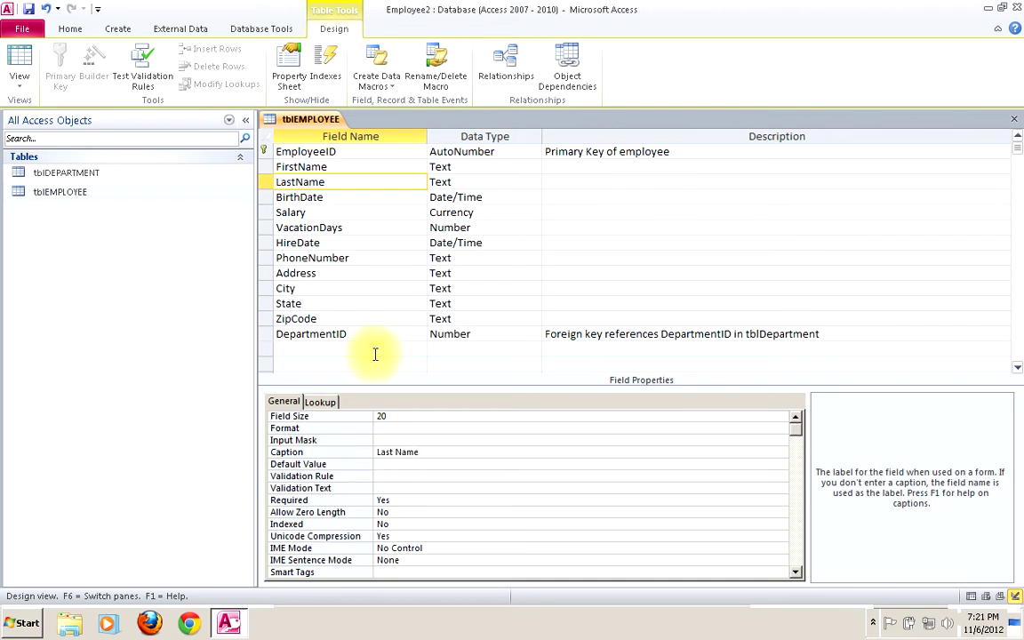
# - Give the BirthDate field the caption Birth date and the validation rule >Now()
pyautogui.click(343, 197)
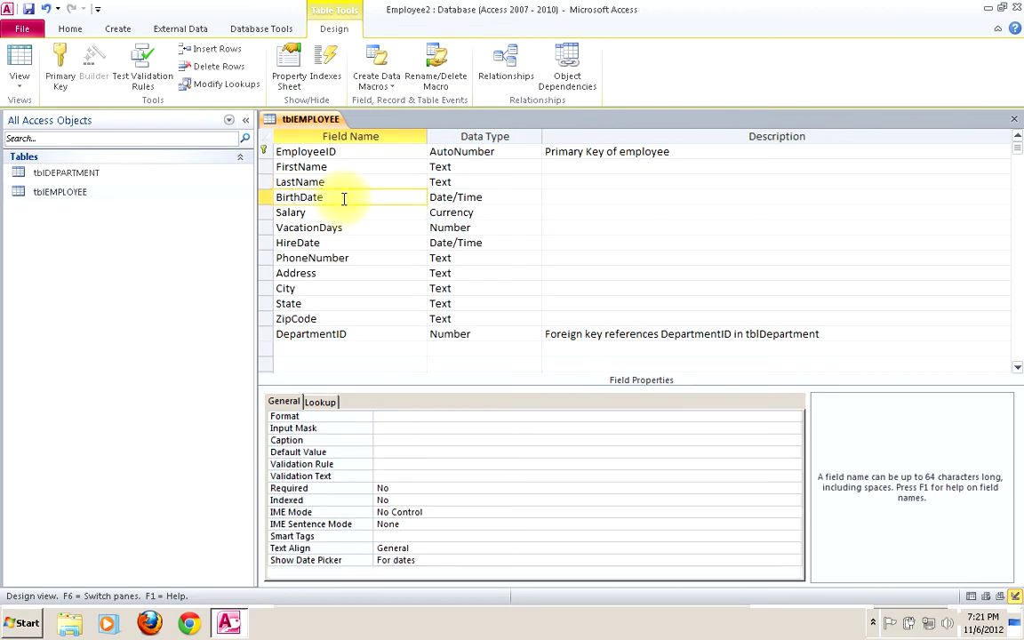
pyautogui.click(385, 441)
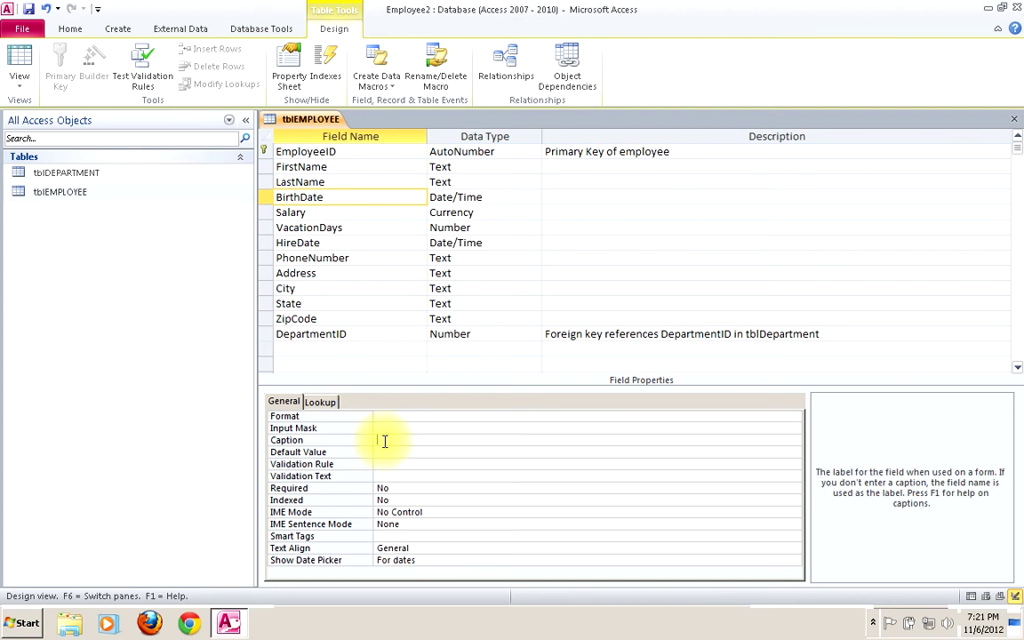
pyautogui.write('Birth date')
pyautogui.click(389, 462)
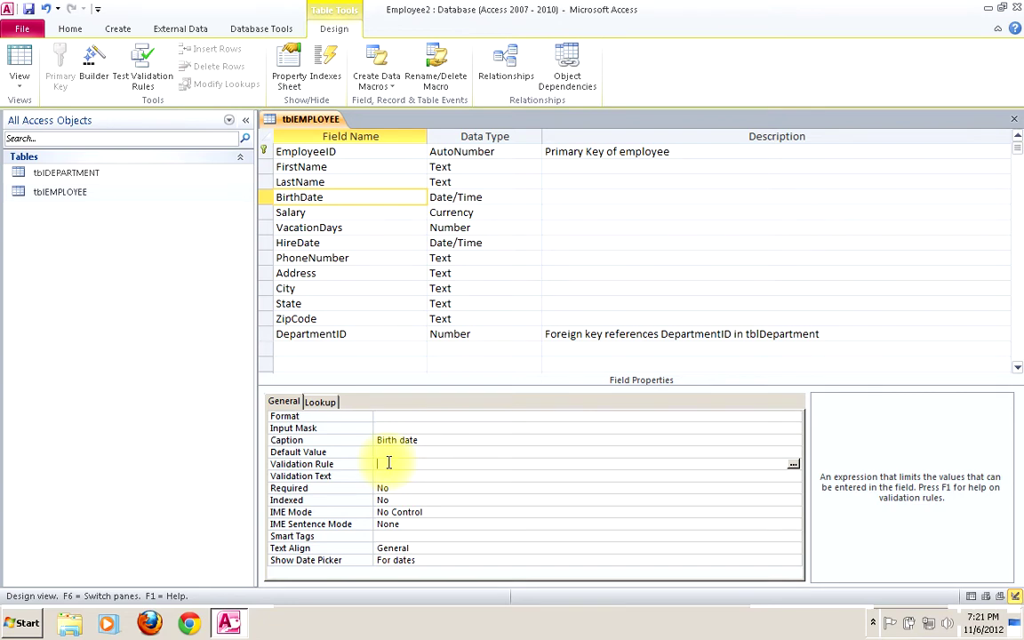
pyautogui.write('>')
pyautogui.write('Now()')
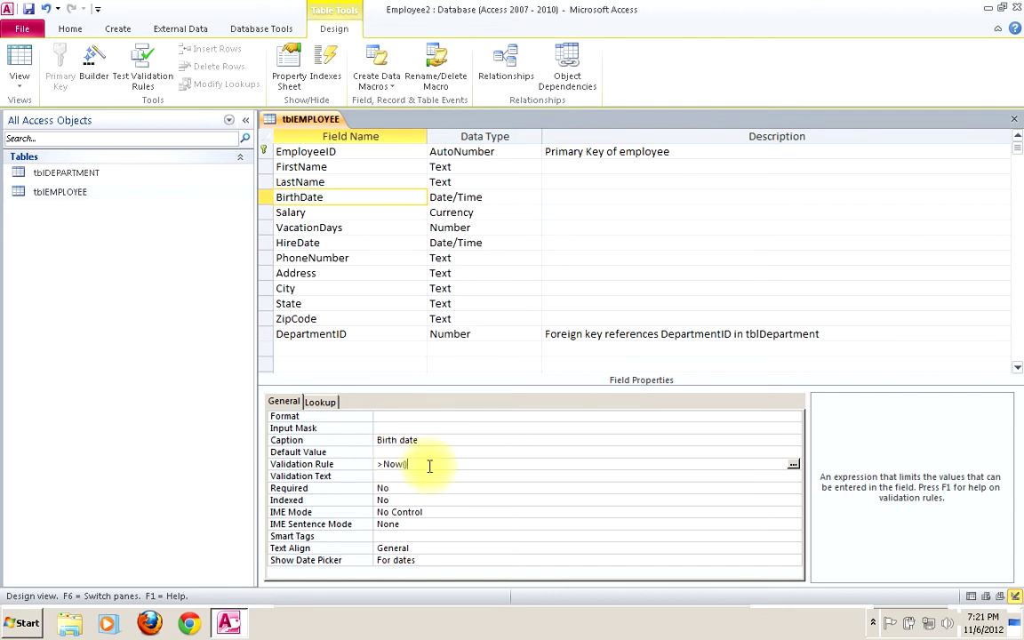
# - Correct the BirthDate field's caption to Birth Date and set its validation text to "The Birth Date must be in the past."
pyautogui.click(417, 474)
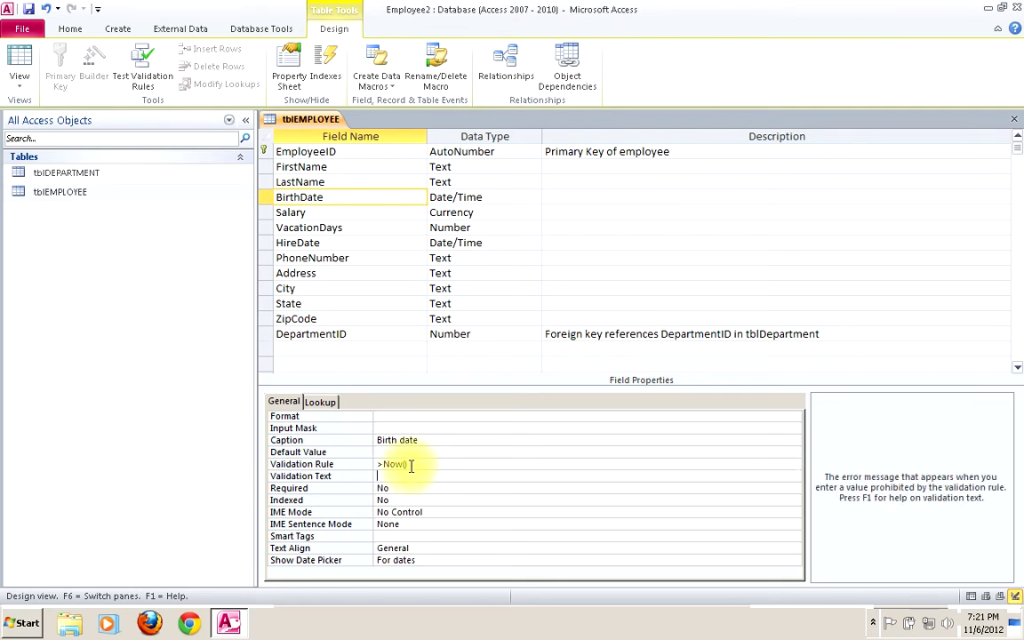
pyautogui.click(405, 440)
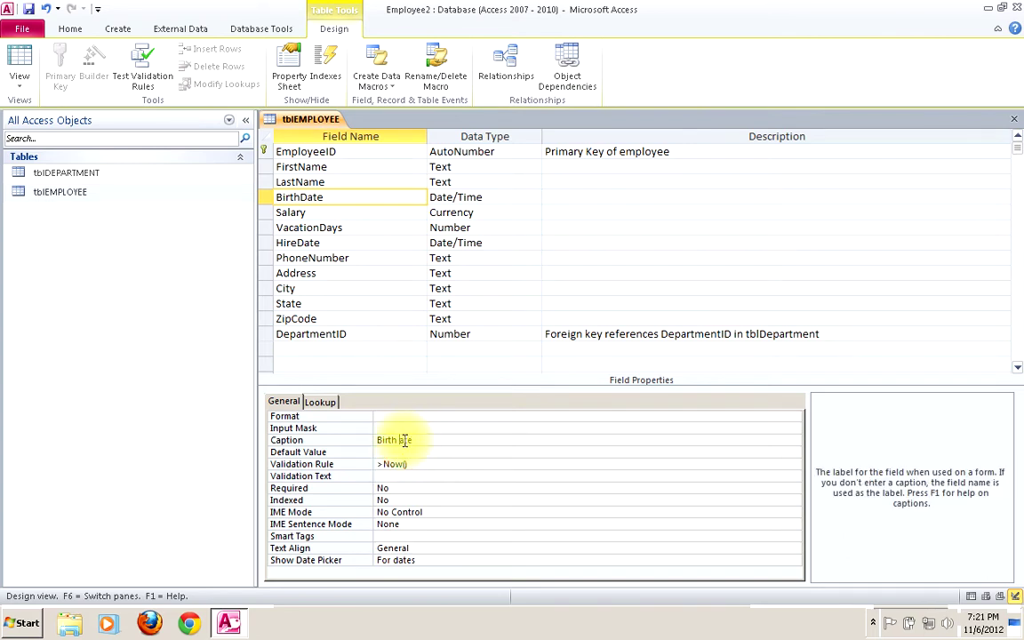
pyautogui.press('BackSpace')
pyautogui.write('D')
pyautogui.click(404, 476)
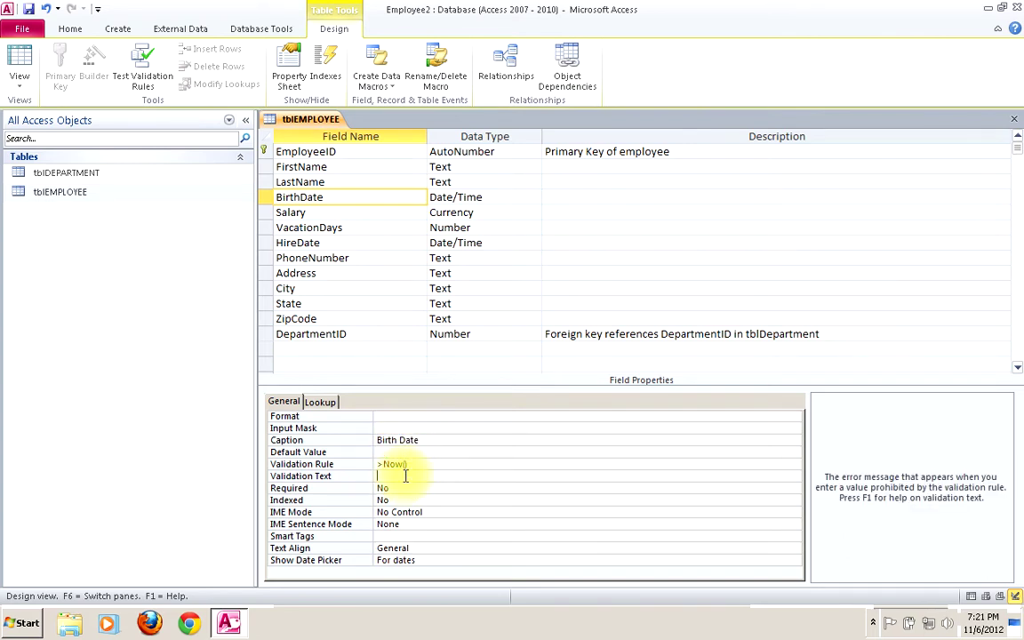
pyautogui.write('The Birth Date must be in the past.')
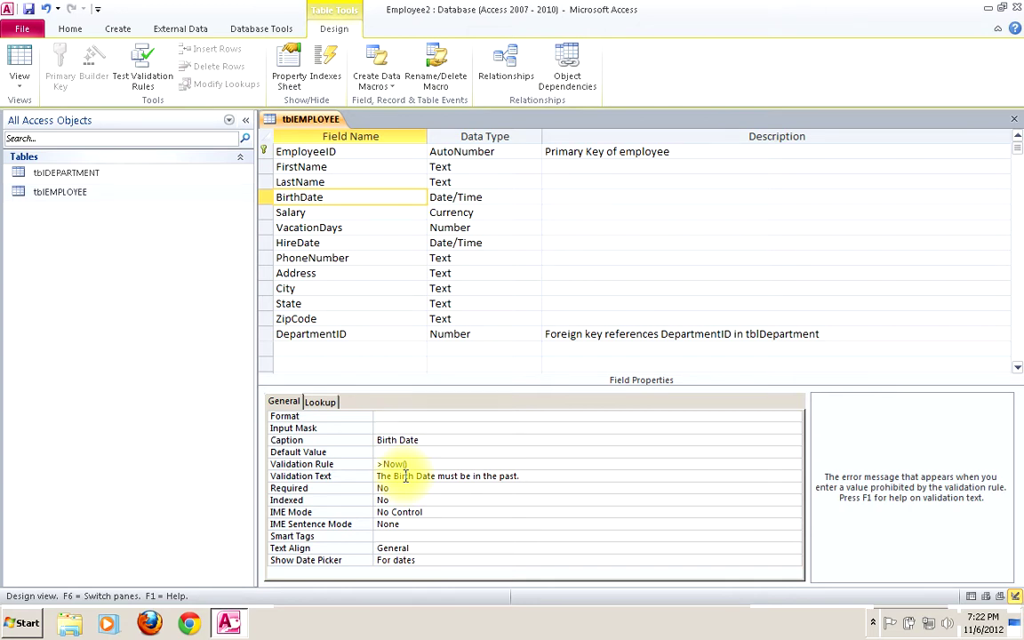
# - Make the BirthDate field required and save the table, testing existing data and keeping the new validation rule
pyautogui.click(398, 488)
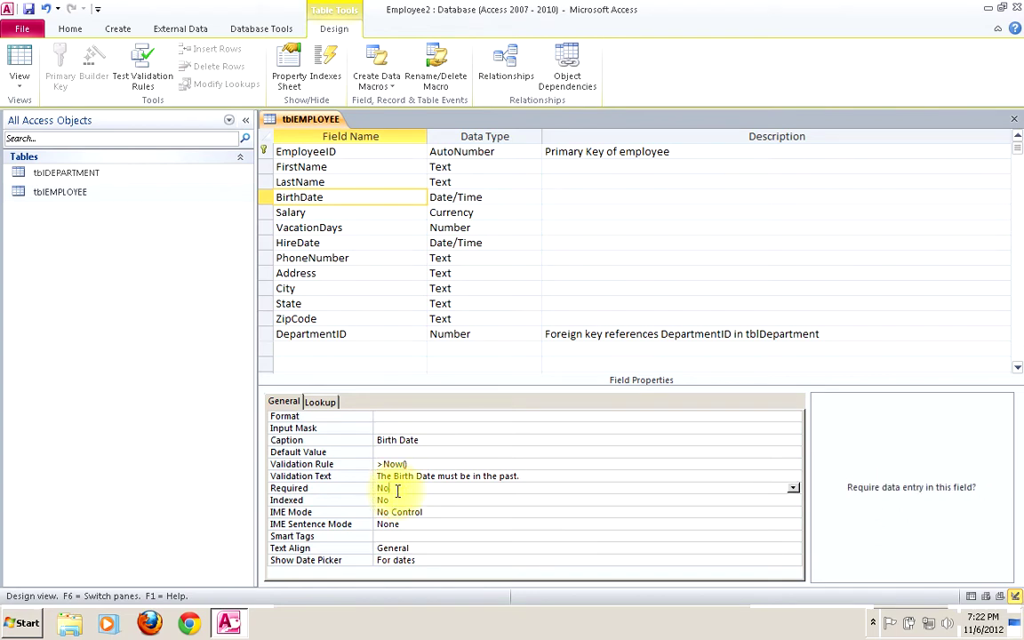
pyautogui.click(792, 488)
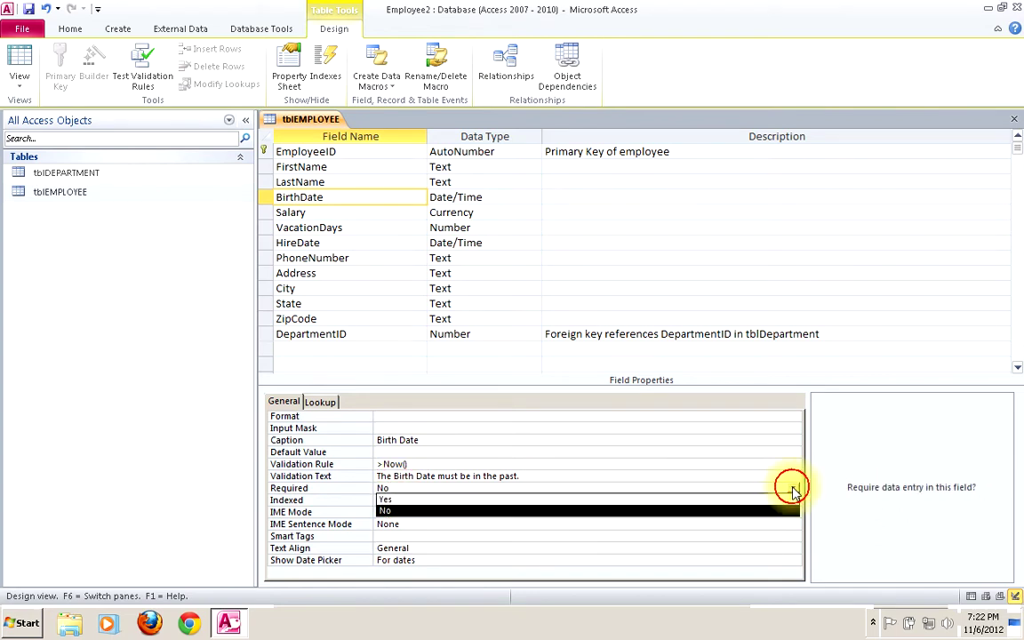
pyautogui.click(506, 499)
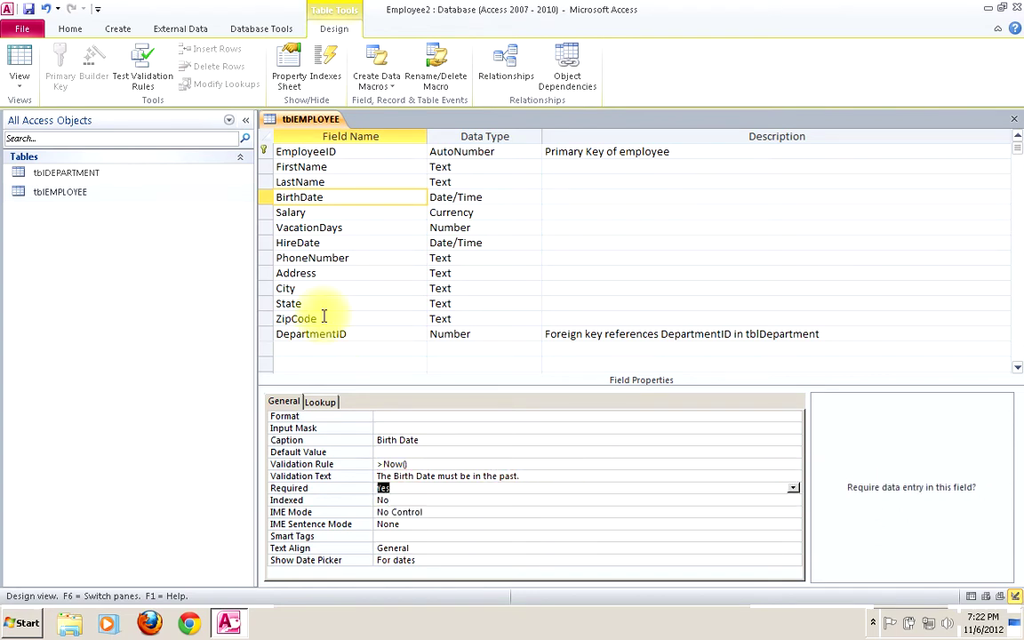
pyautogui.click(27, 9)
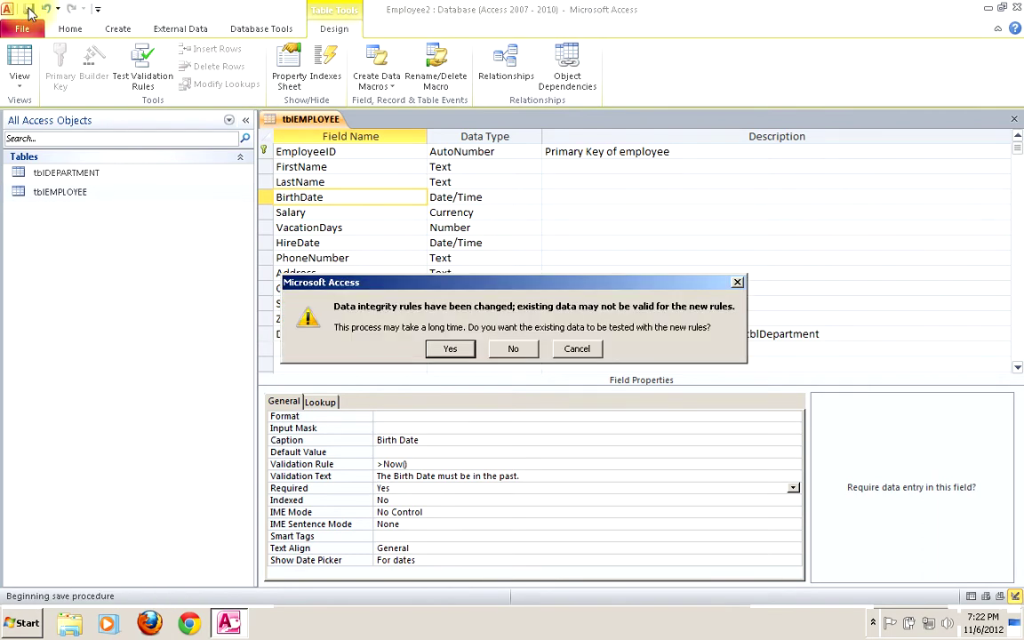
pyautogui.click(449, 349)
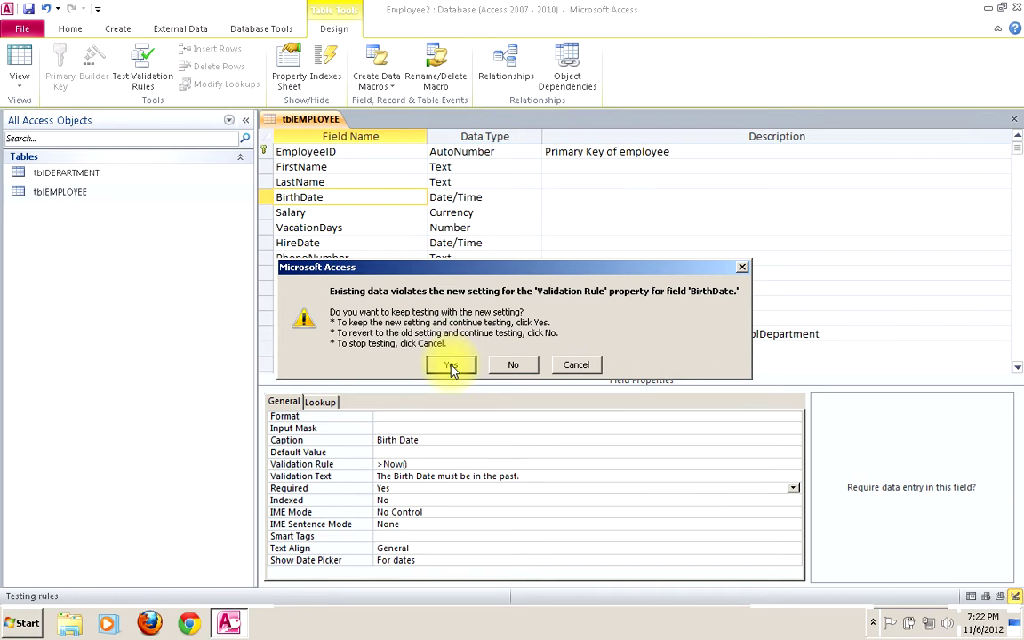
pyautogui.click(451, 365)
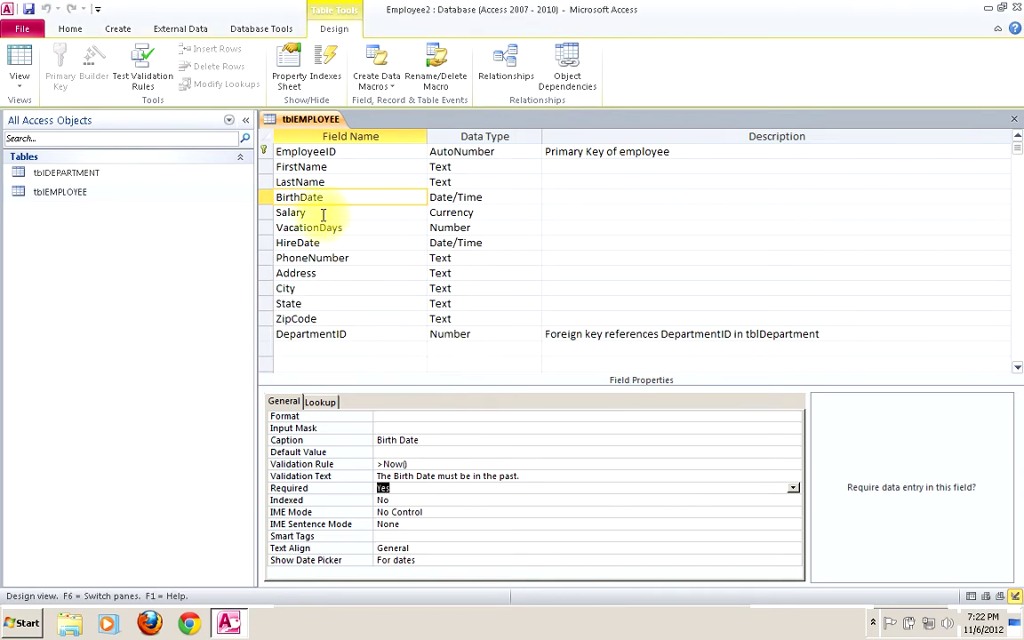
# - Set the BirthDate field's default value to 1/1/2000 and save the table
pyautogui.click(386, 451)
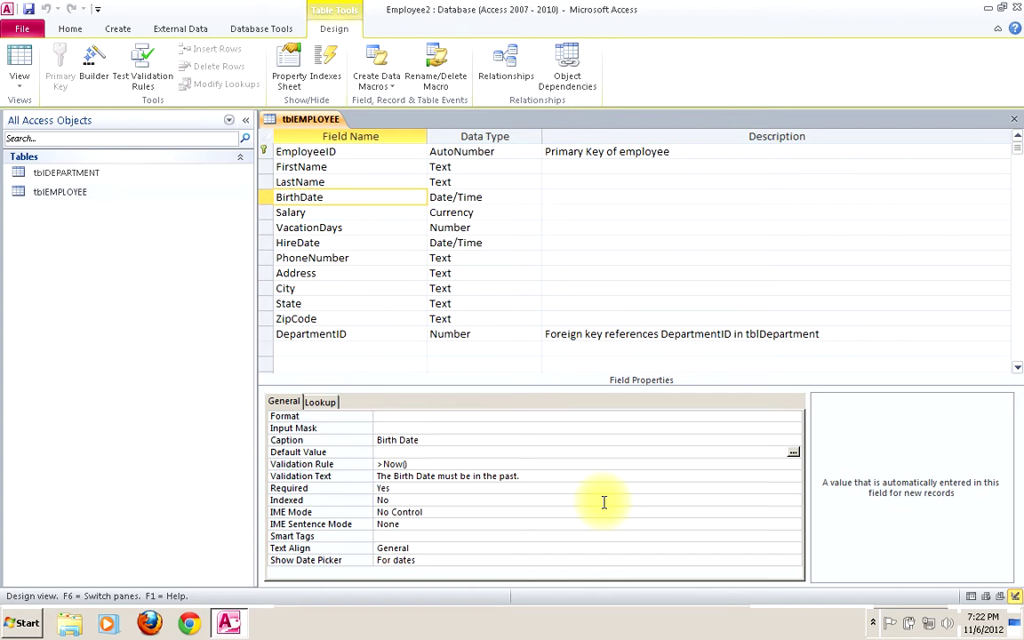
pyautogui.click(794, 453)
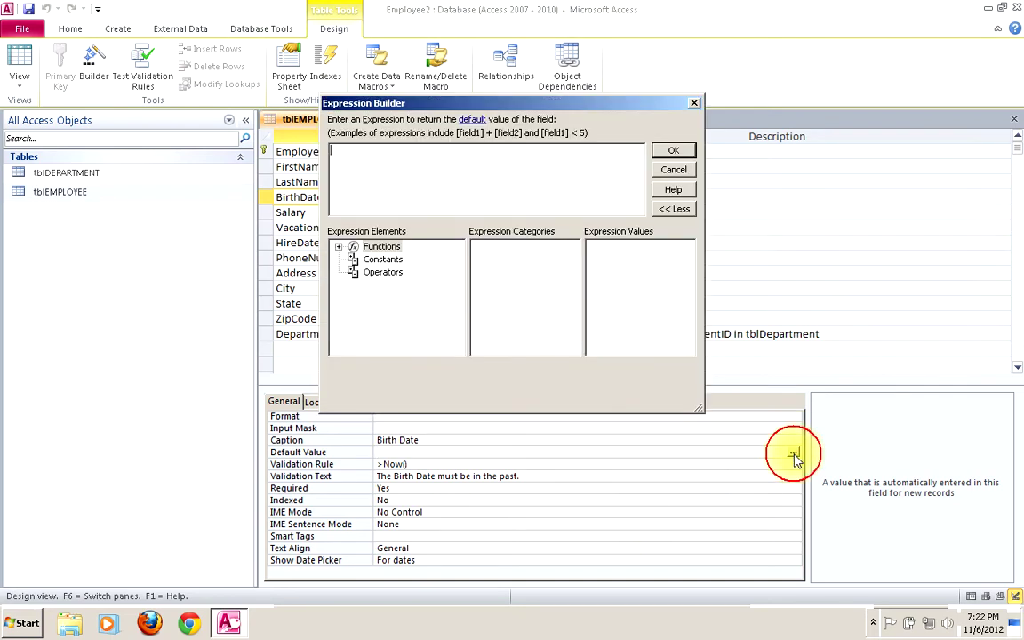
pyautogui.click(673, 170)
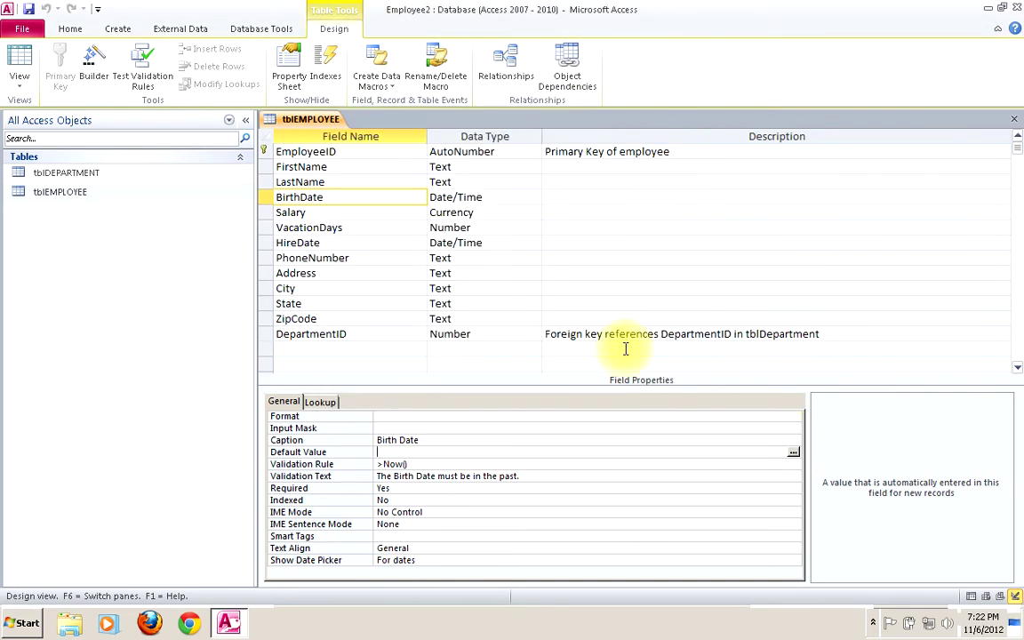
pyautogui.write('1/1/2000')
pyautogui.click(432, 439)
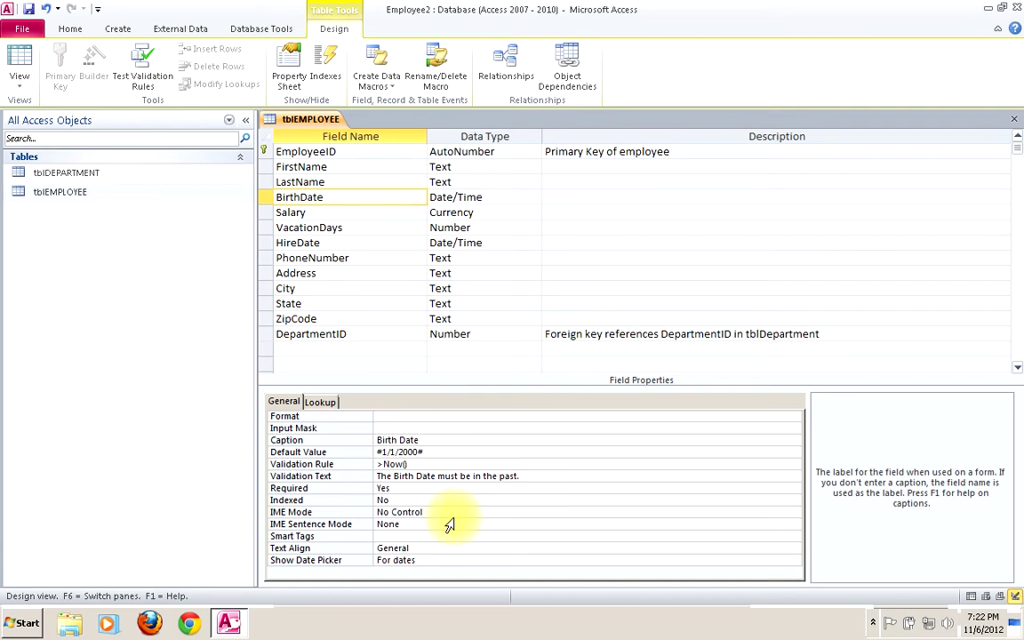
pyautogui.click(28, 10)
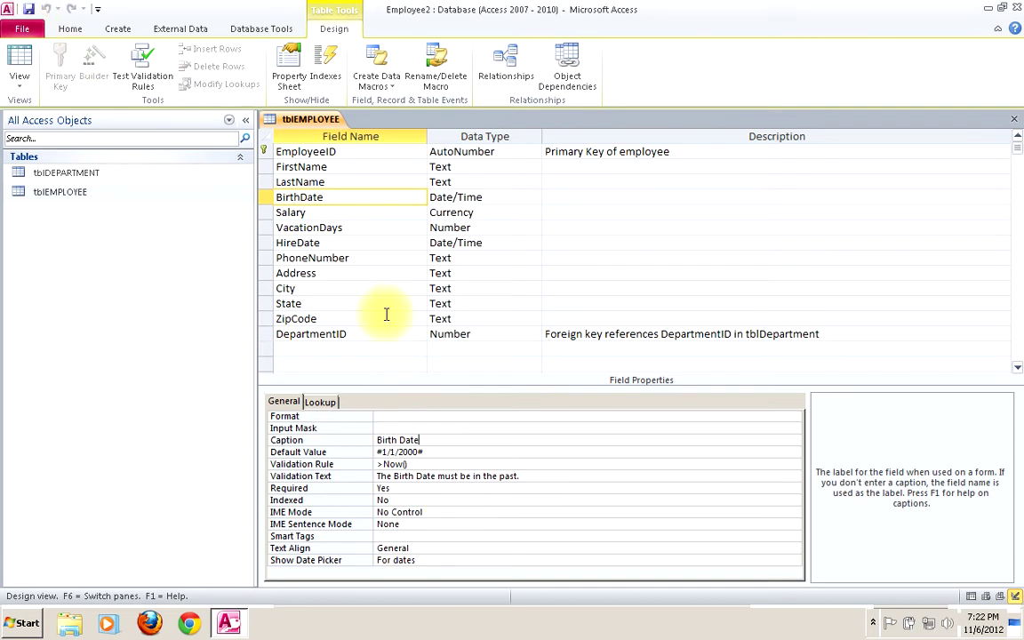
# - Give the Salary field the caption Salary and the validation rule >0
pyautogui.click(323, 212)
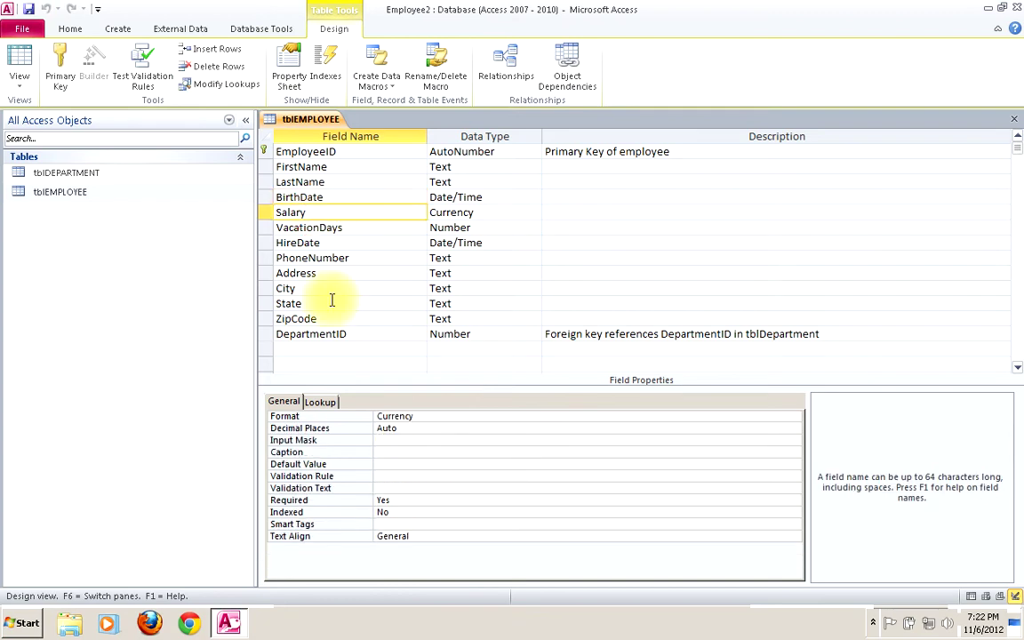
pyautogui.click(384, 452)
pyautogui.write('Salary')
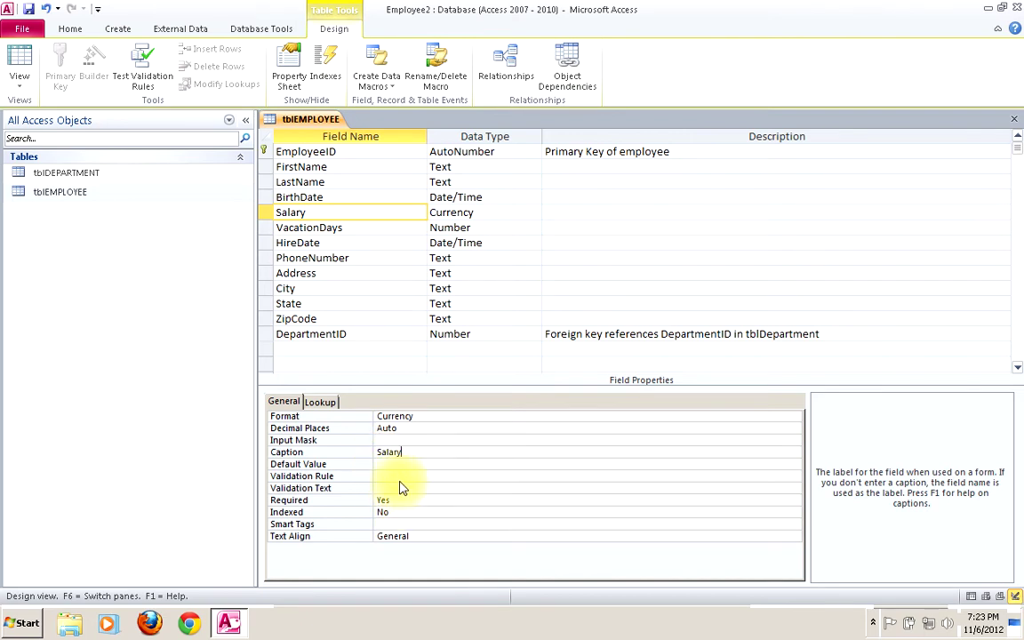
pyautogui.click(400, 477)
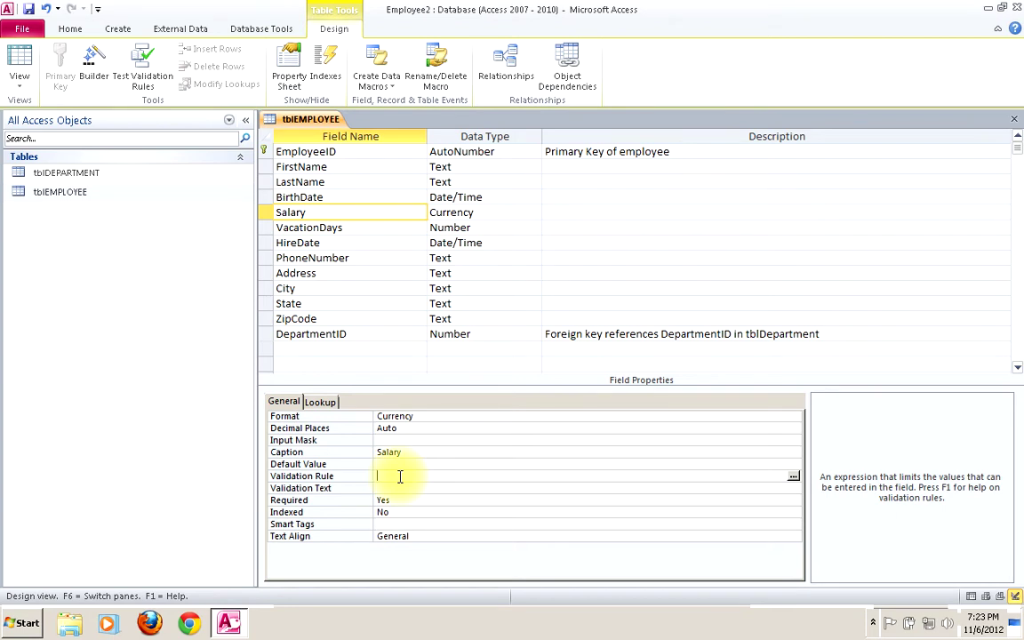
pyautogui.write('>0')
# - Set the Salary field's validation text to "Salary must be greater than 0." and save the table, testing existing data against the rules
pyautogui.click(397, 488)
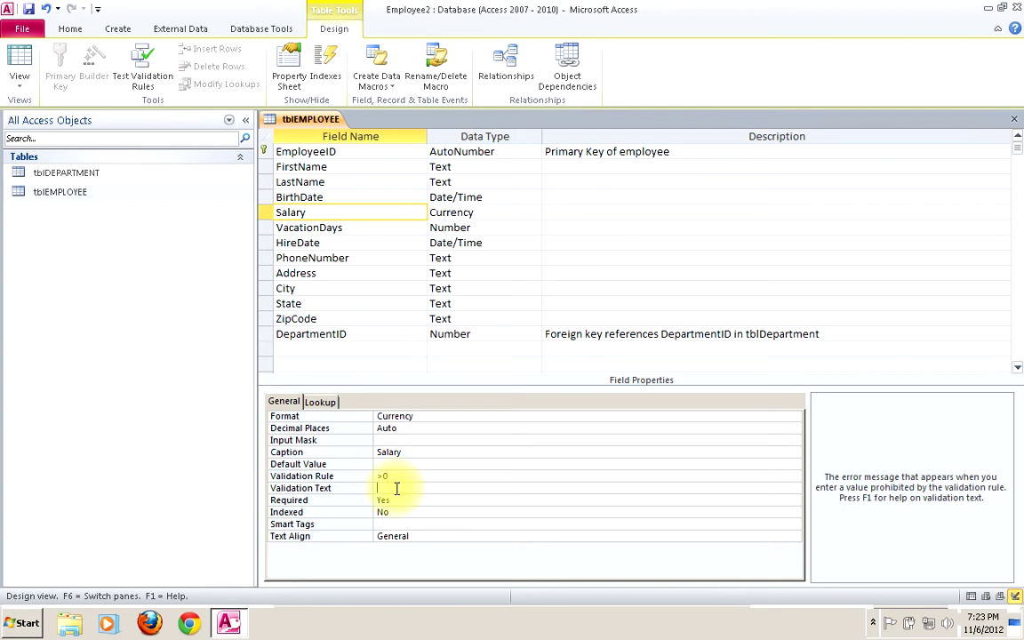
pyautogui.write('Salary must be greater than 0.')
pyautogui.click(28, 8)
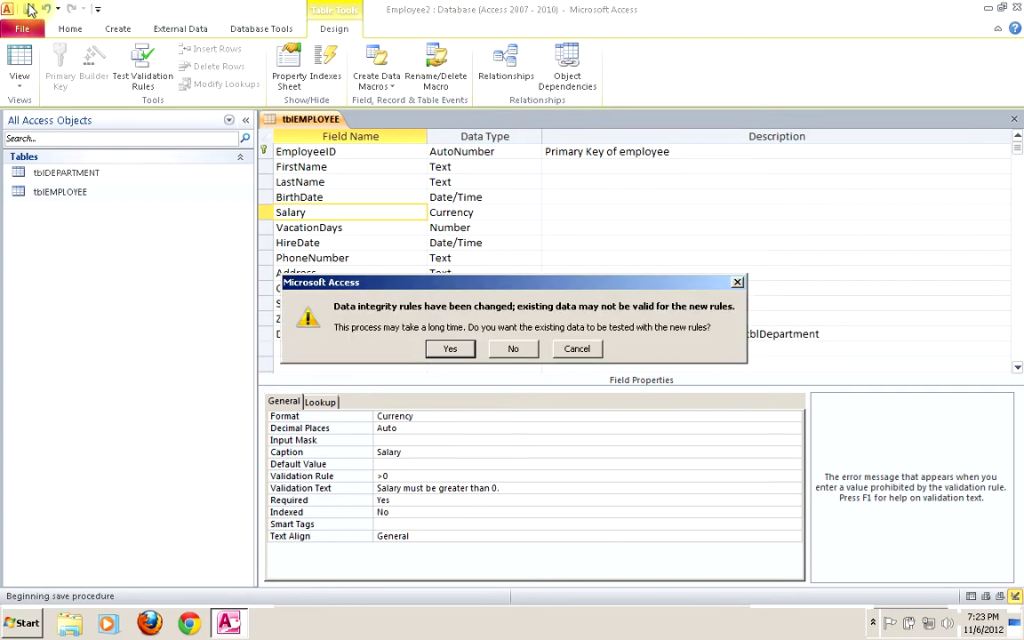
pyautogui.click(470, 353)
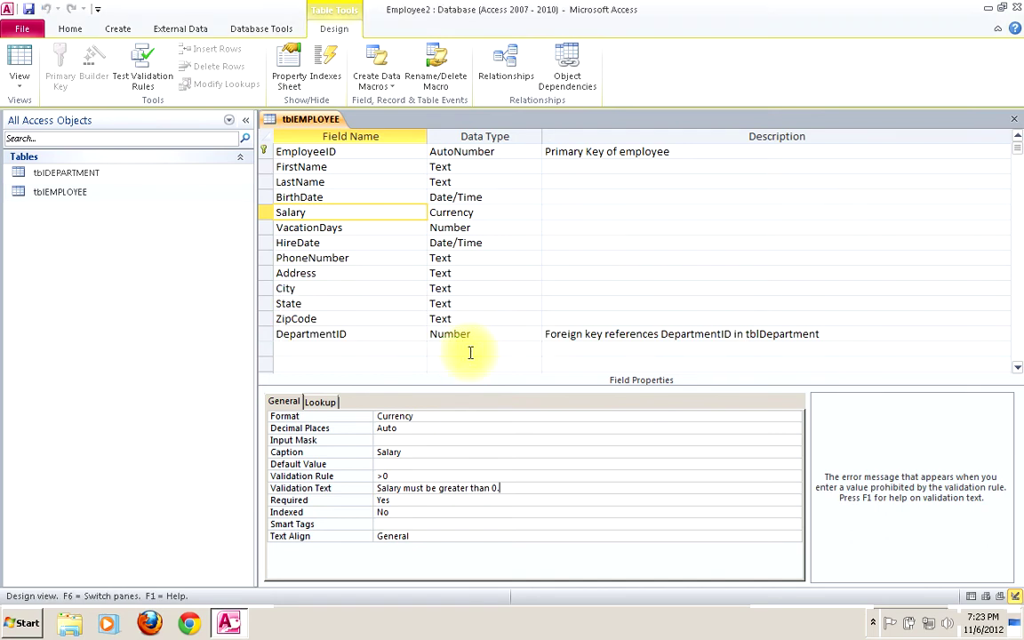
# - Set the VacationDays field's caption to Vacation Days and save the table
pyautogui.click(363, 229)
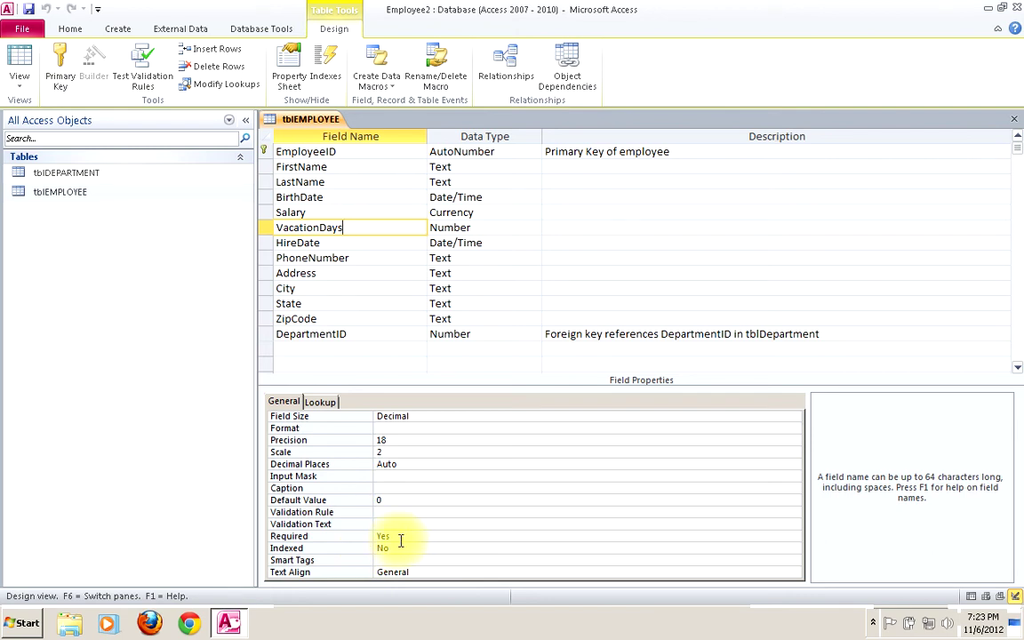
pyautogui.click(379, 512)
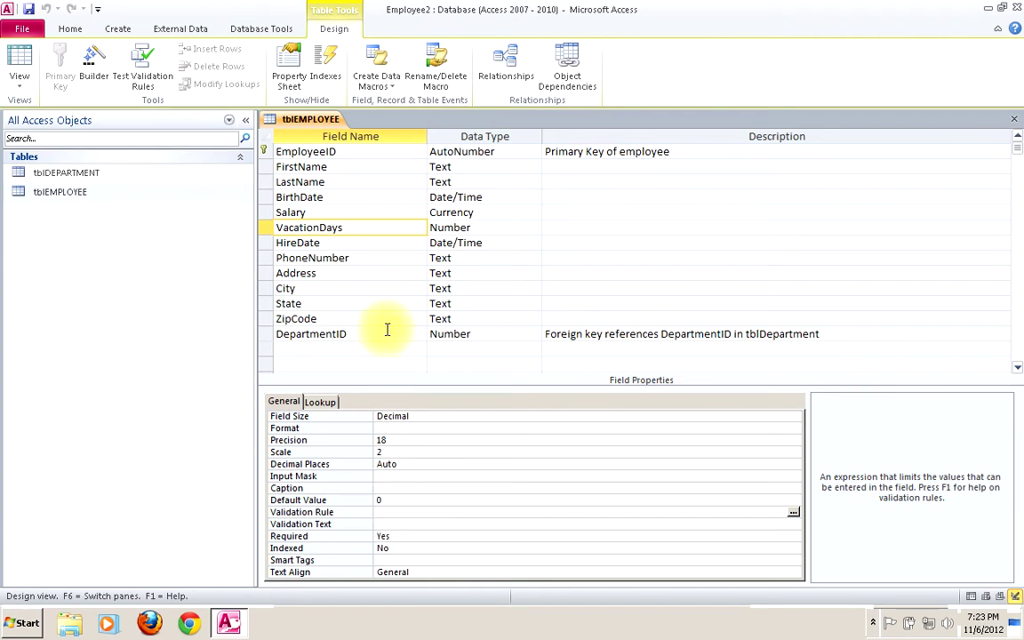
pyautogui.click(336, 243)
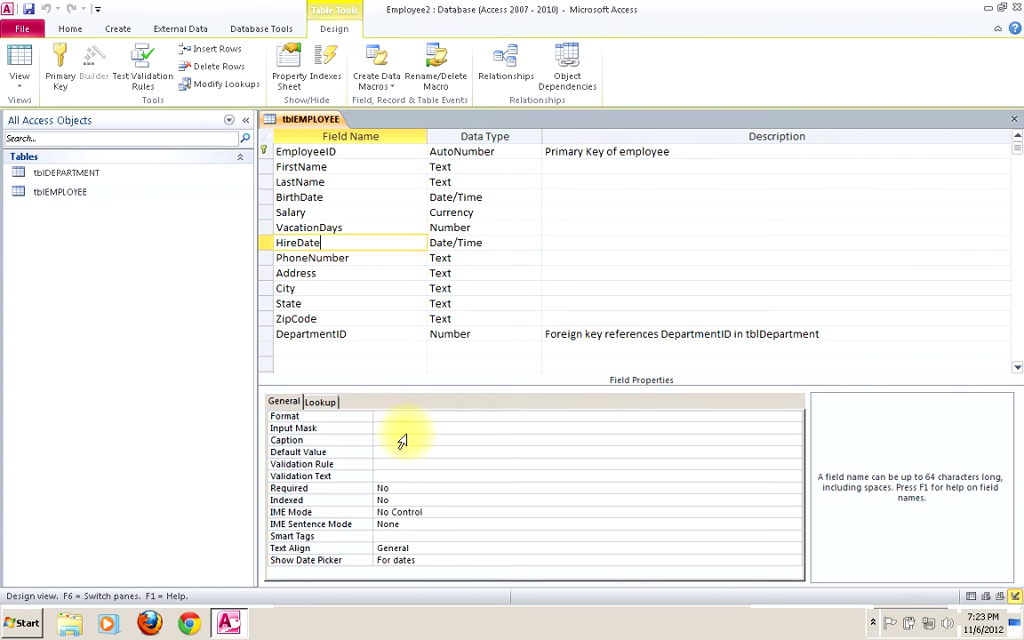
pyautogui.click(343, 228)
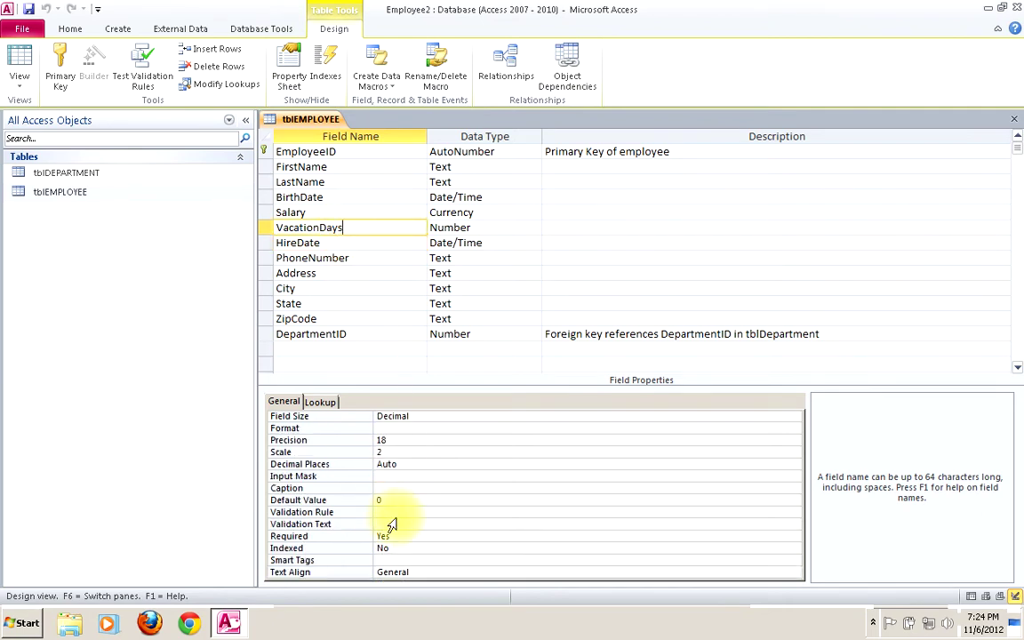
pyautogui.click(380, 489)
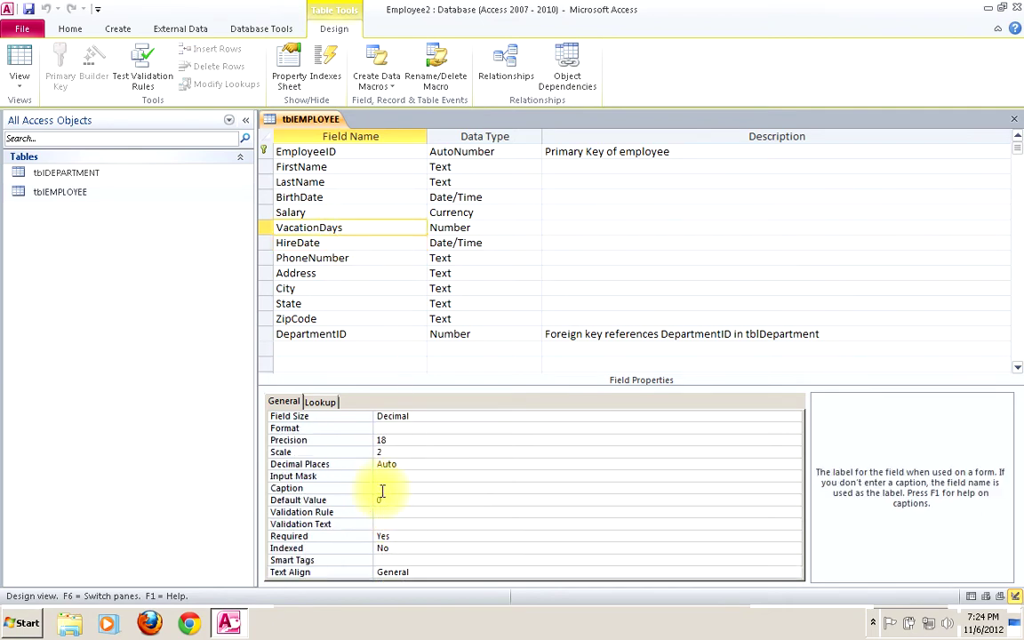
pyautogui.write('Vacation Days')
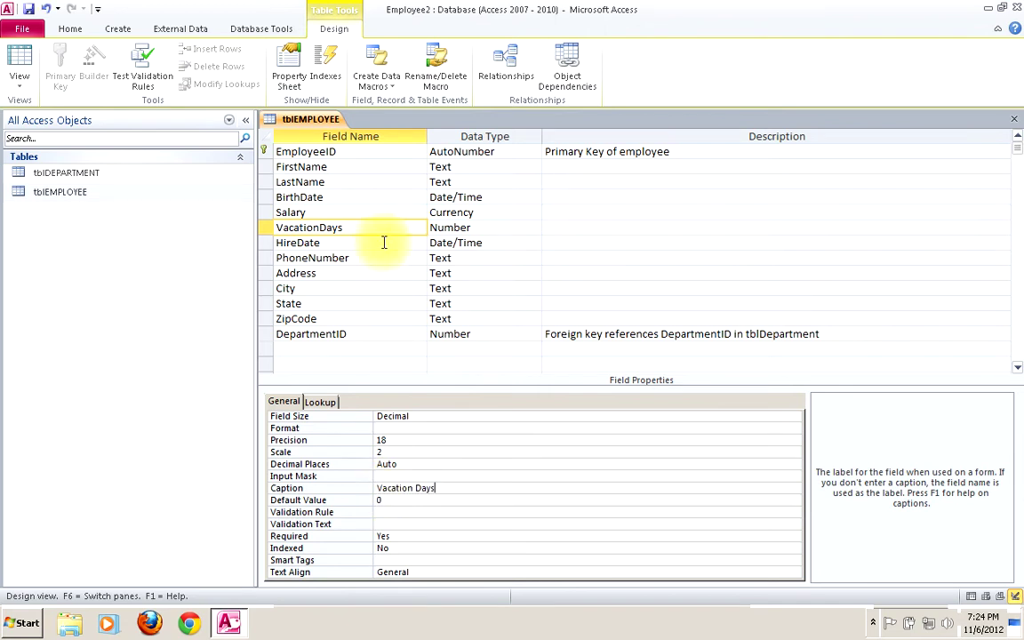
pyautogui.click(29, 10)
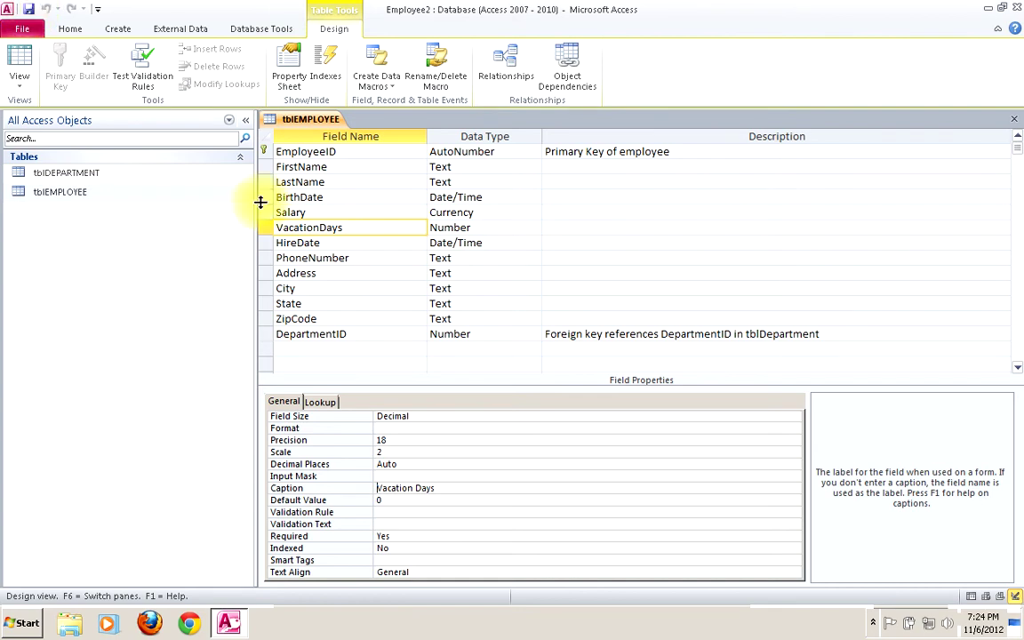
# - Open tblEMPLOYEE's table properties and examine the table-level validation rule and the full validation text comparing hire date with birth date
pyautogui.click(327, 243)
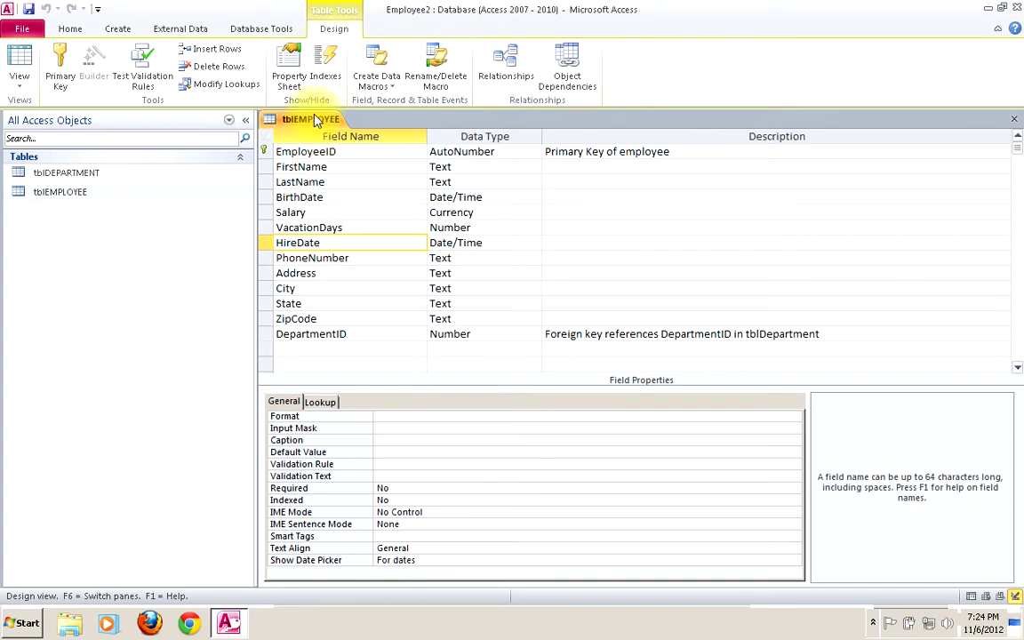
pyautogui.click(284, 60)
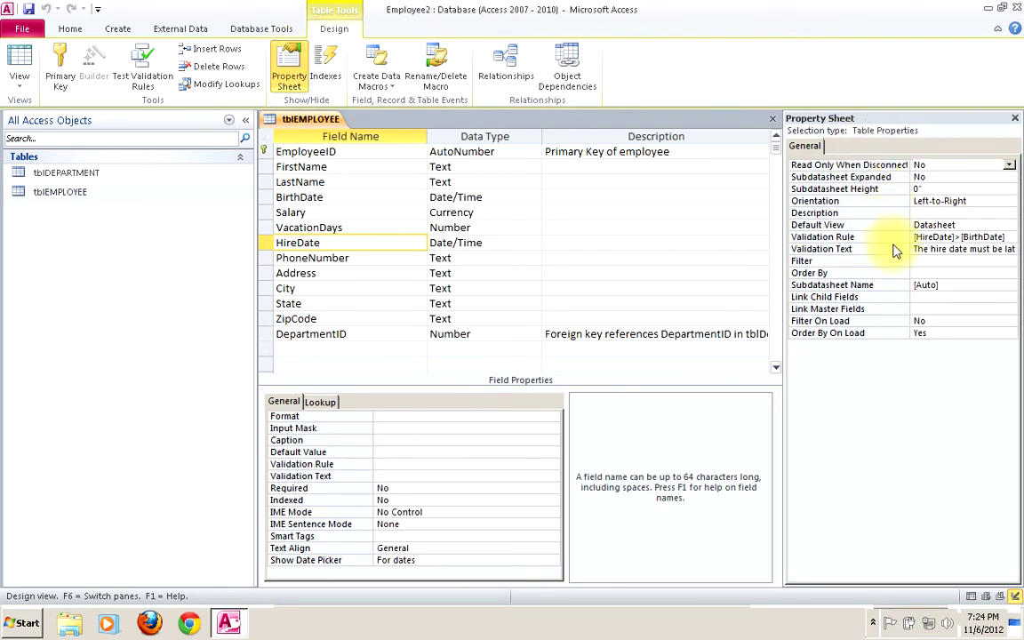
pyautogui.click(935, 236)
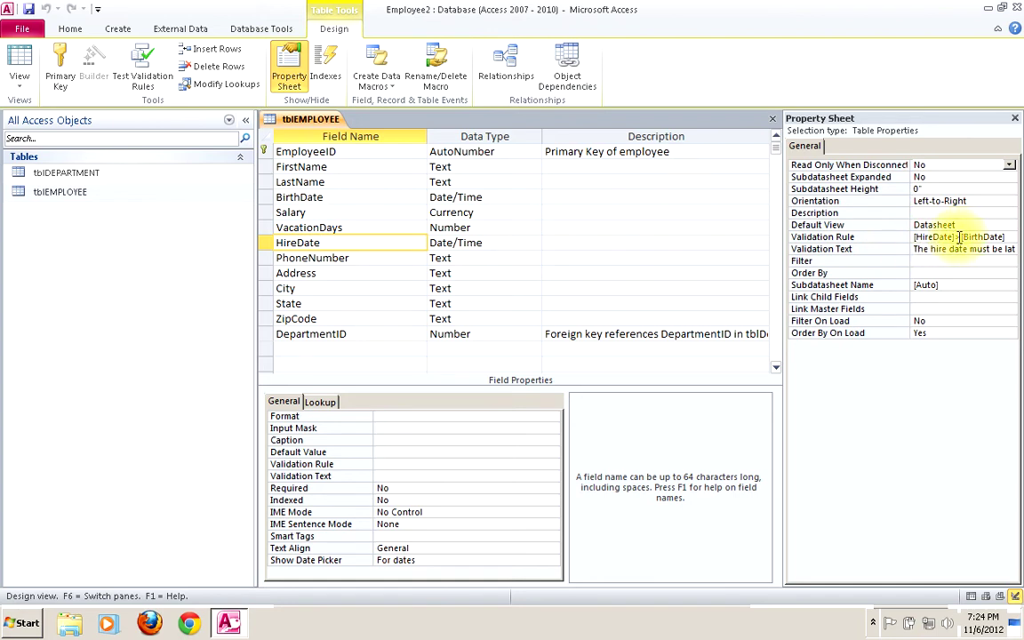
pyautogui.click(1012, 238)
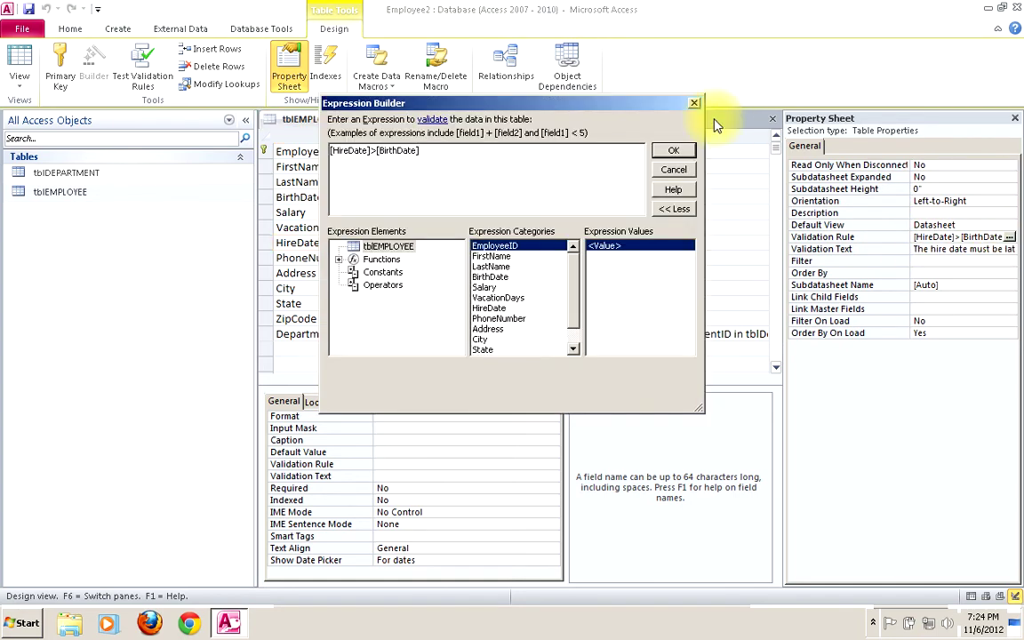
pyautogui.click(673, 172)
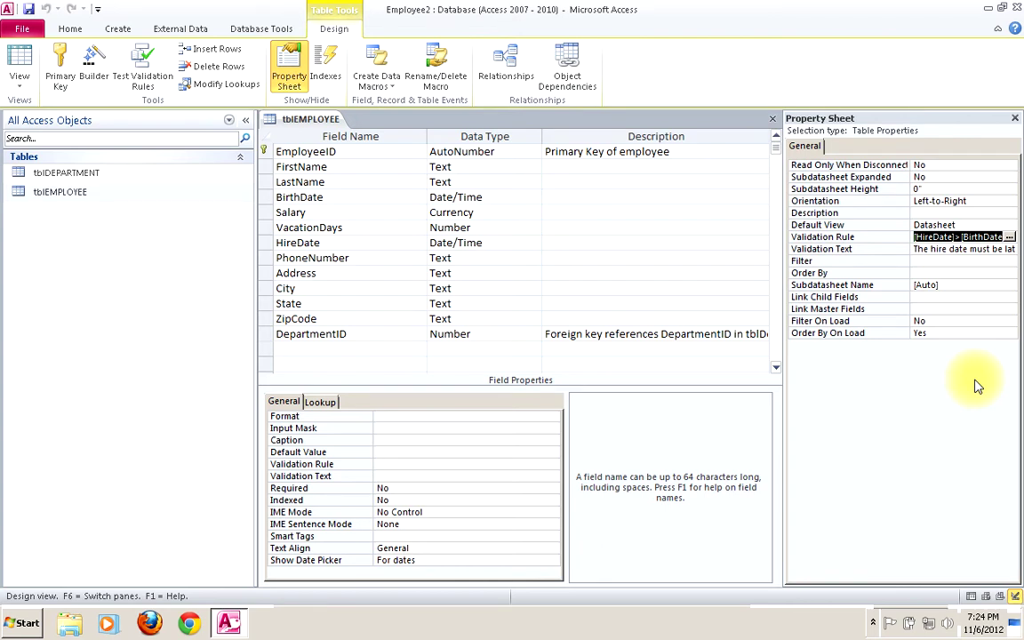
pyautogui.click(950, 250)
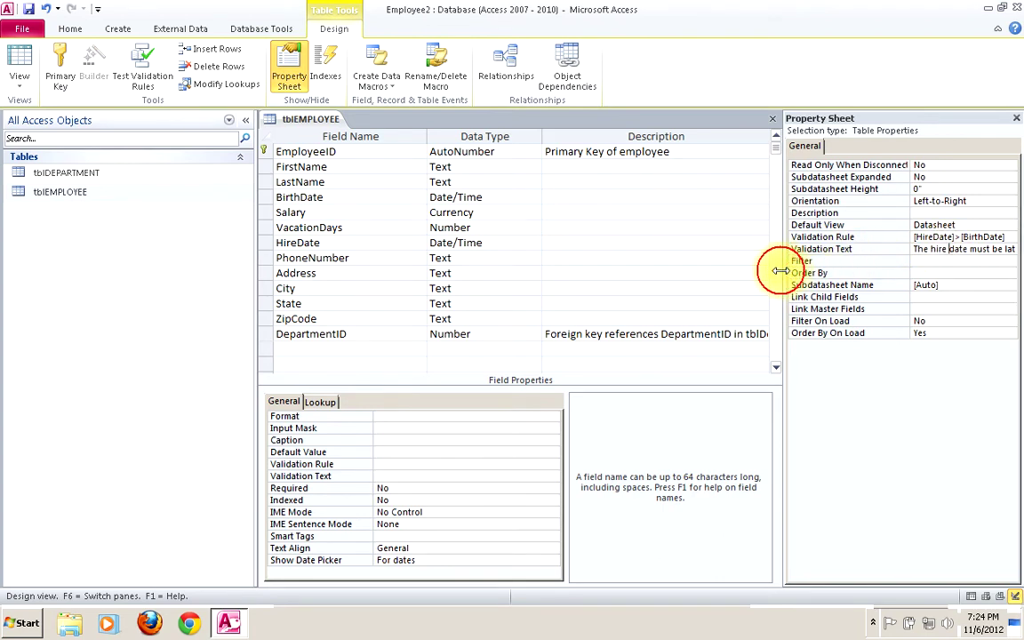
pyautogui.moveTo(783, 271); pyautogui.dragTo(602, 196)
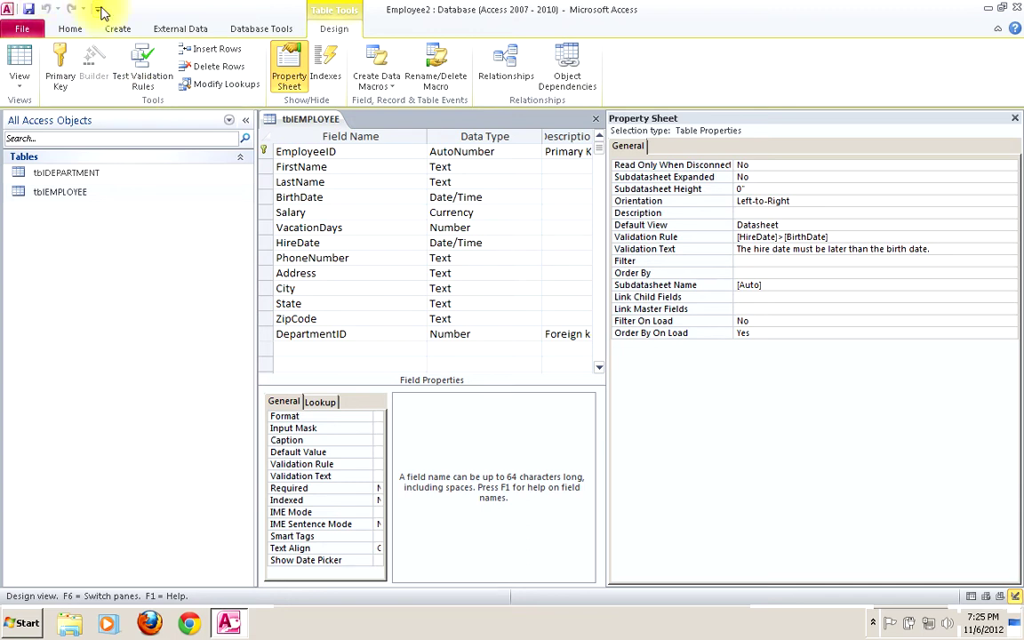
# - Close the table properties and set the HireDate field's caption to Hire Date
pyautogui.click(1015, 118)
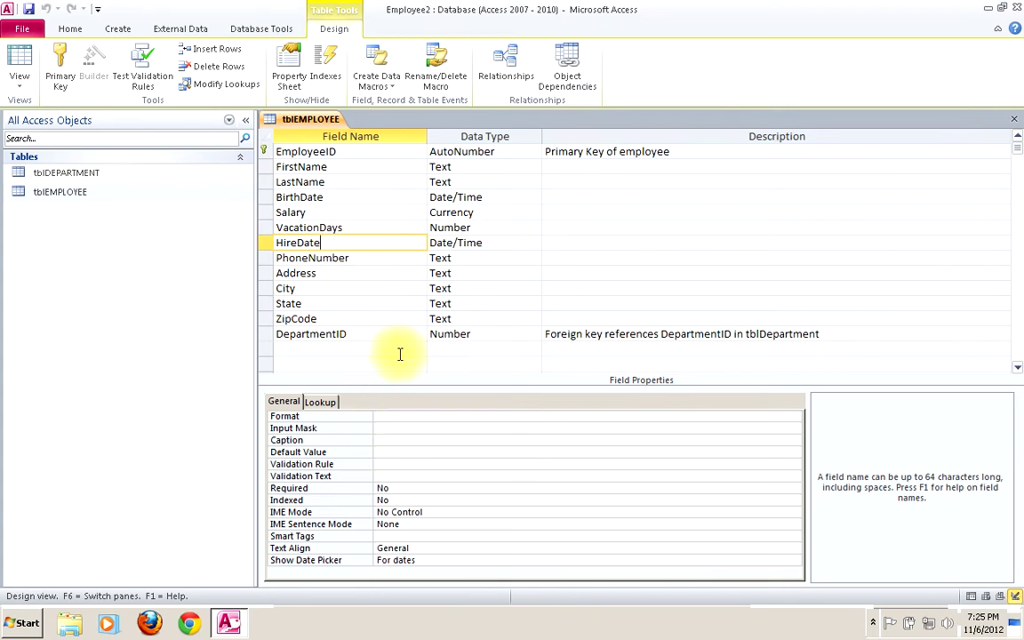
pyautogui.click(382, 441)
pyautogui.write('Hire ')
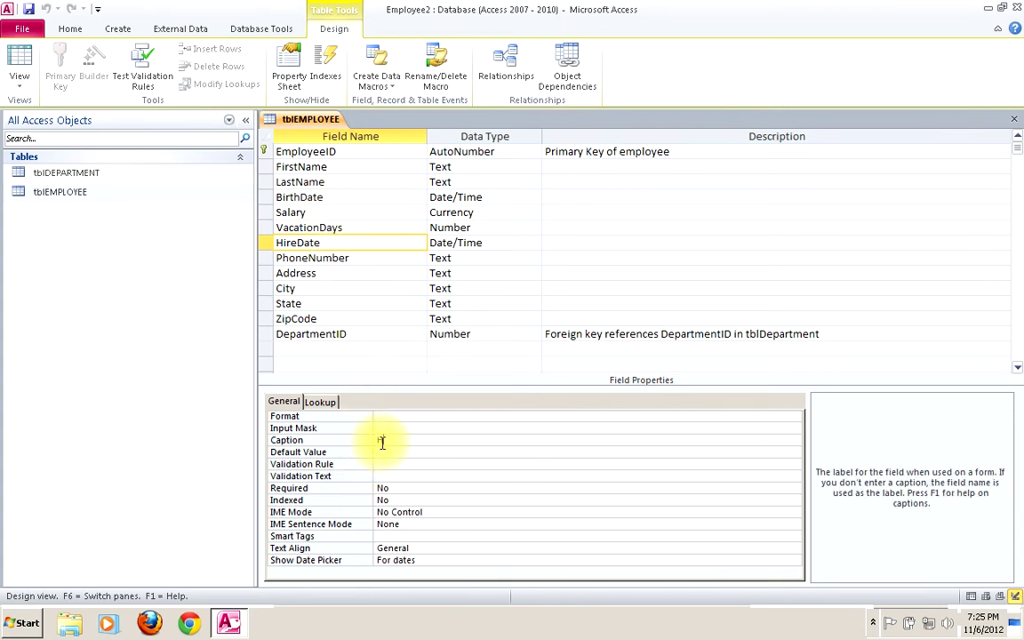
pyautogui.write('Date')
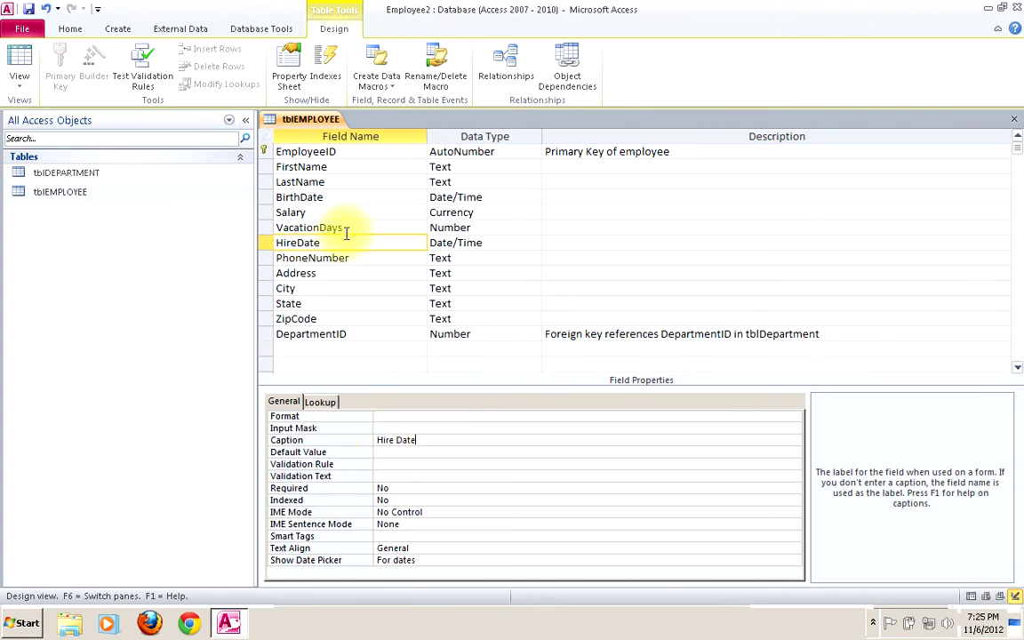
pyautogui.click(363, 258)
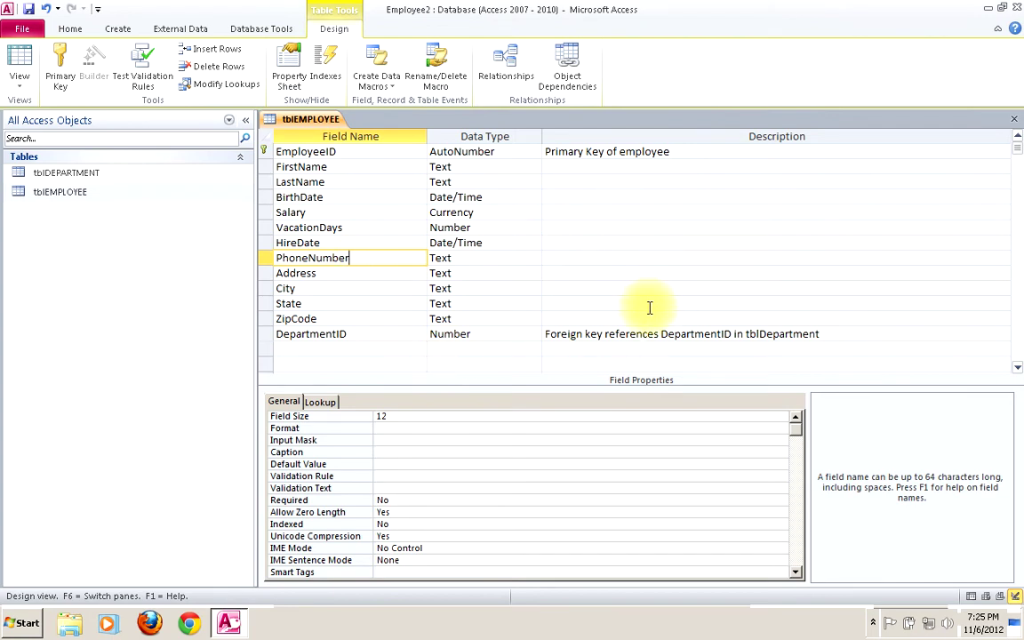
pyautogui.click(408, 500)
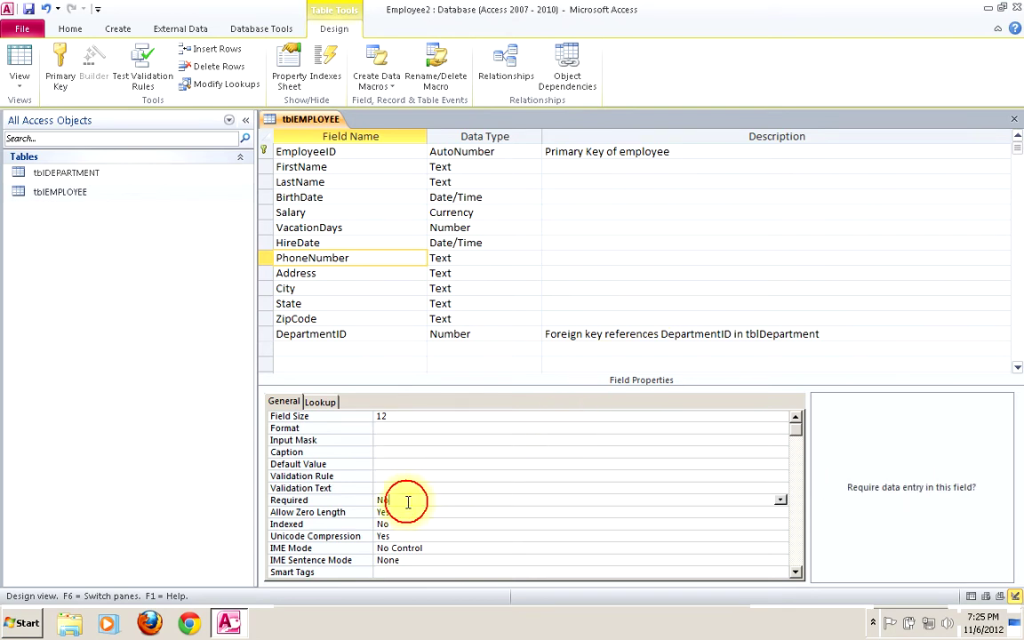
pyautogui.click(781, 500)
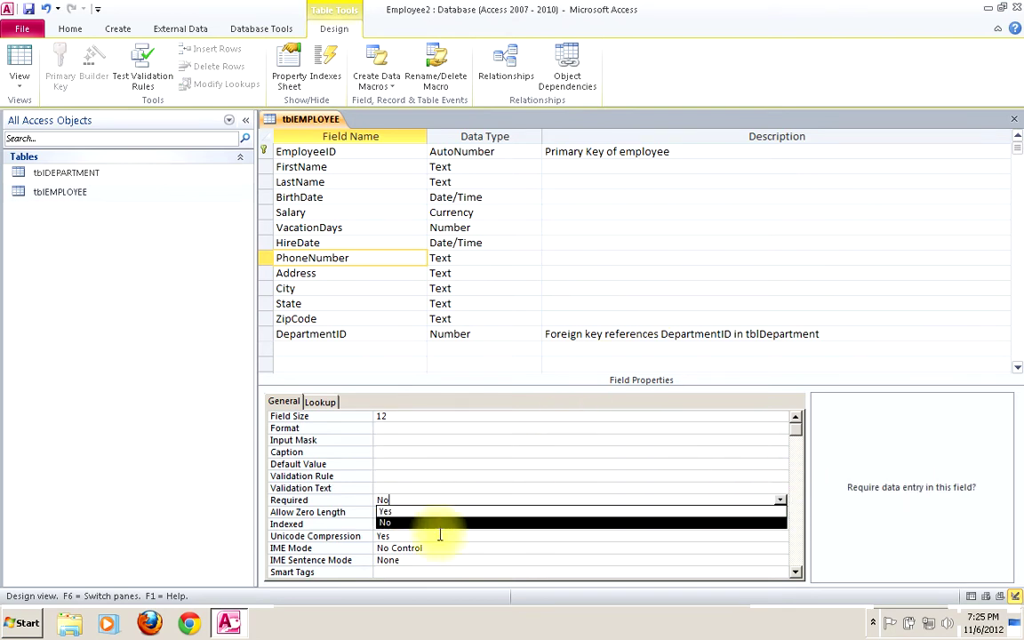
pyautogui.click(384, 512)
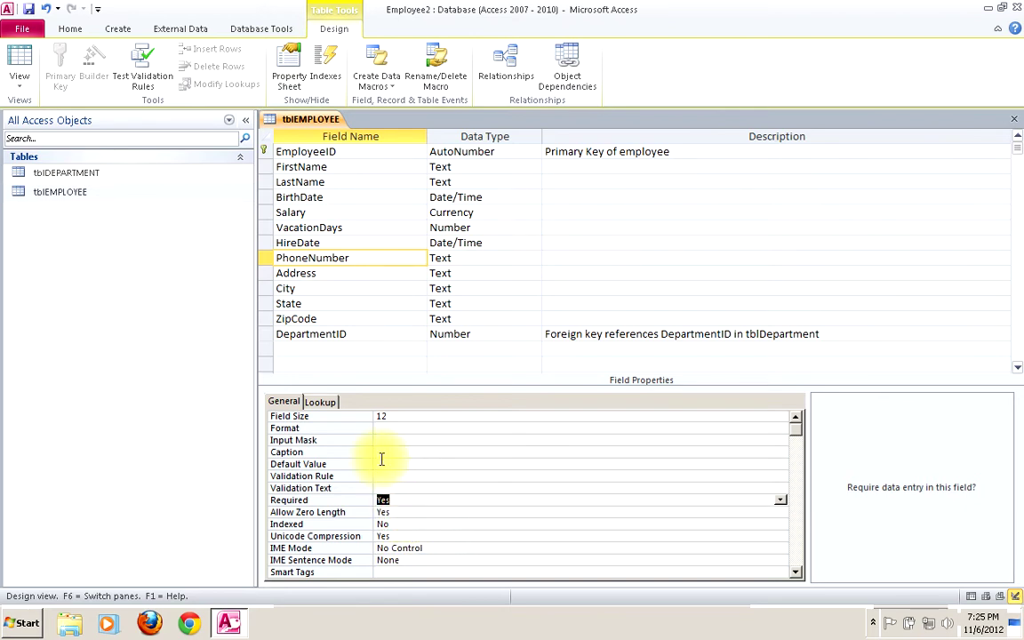
pyautogui.click(383, 462)
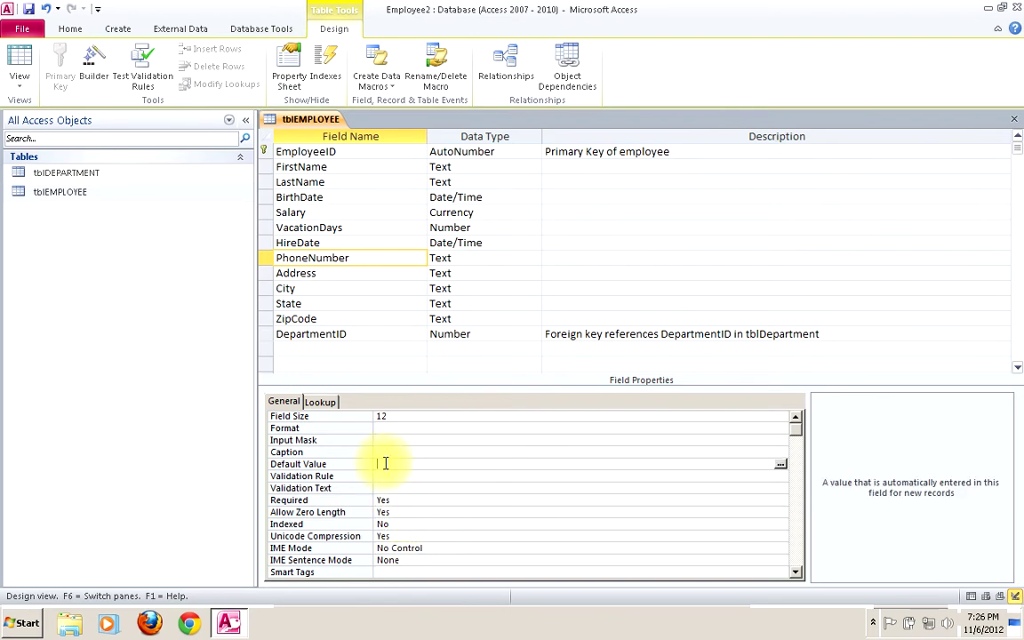
pyautogui.write('000-000-0000')
pyautogui.click(334, 276)
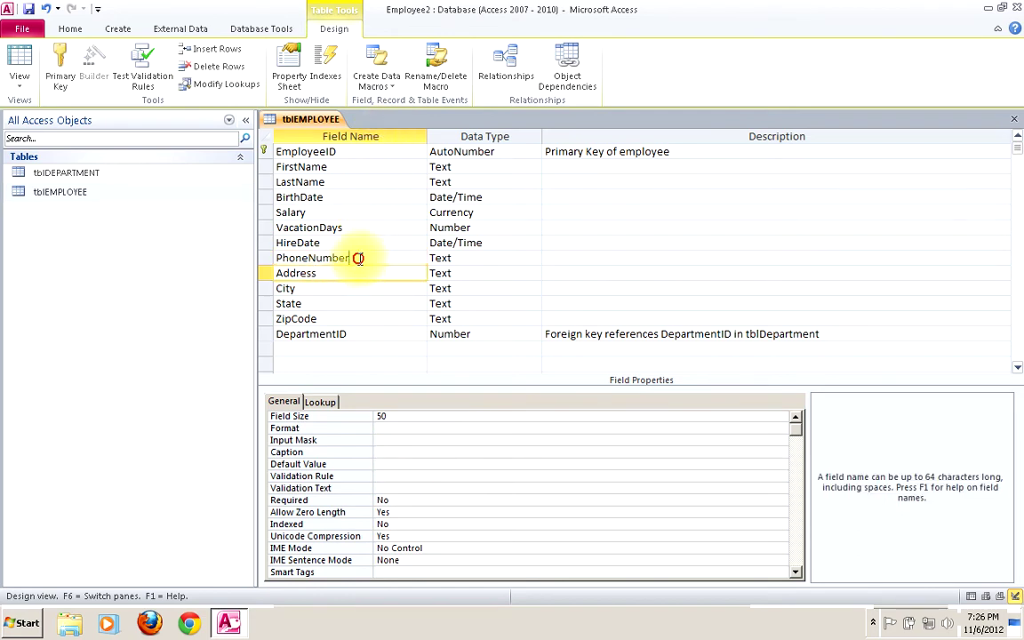
# - Start the Input Mask Wizard for PhoneNumber, saving the table, testing existing data and keeping the new Required setting
pyautogui.click(360, 257)
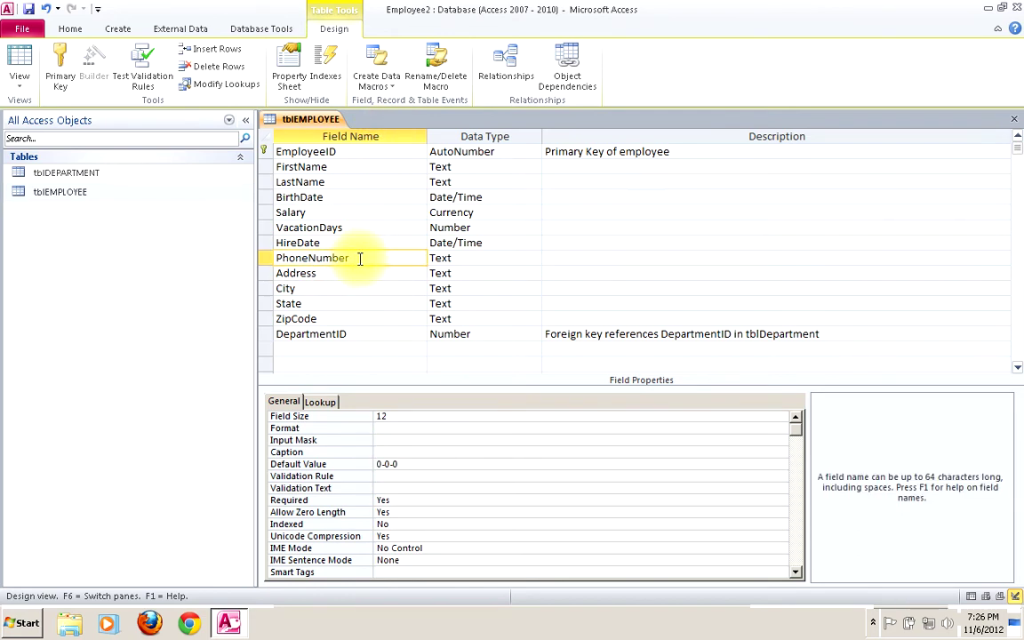
pyautogui.click(384, 442)
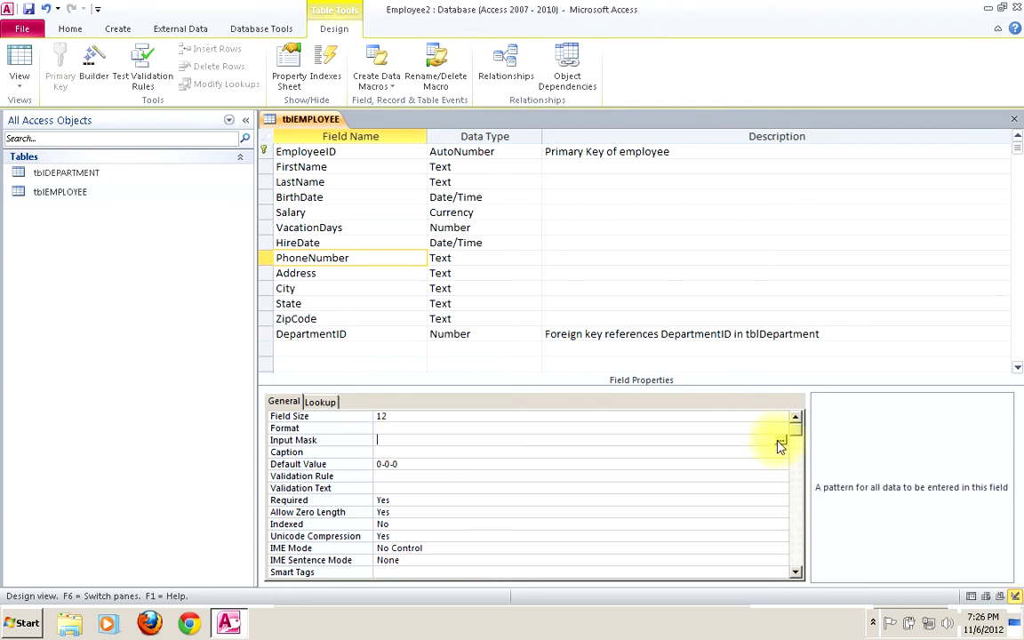
pyautogui.click(779, 440)
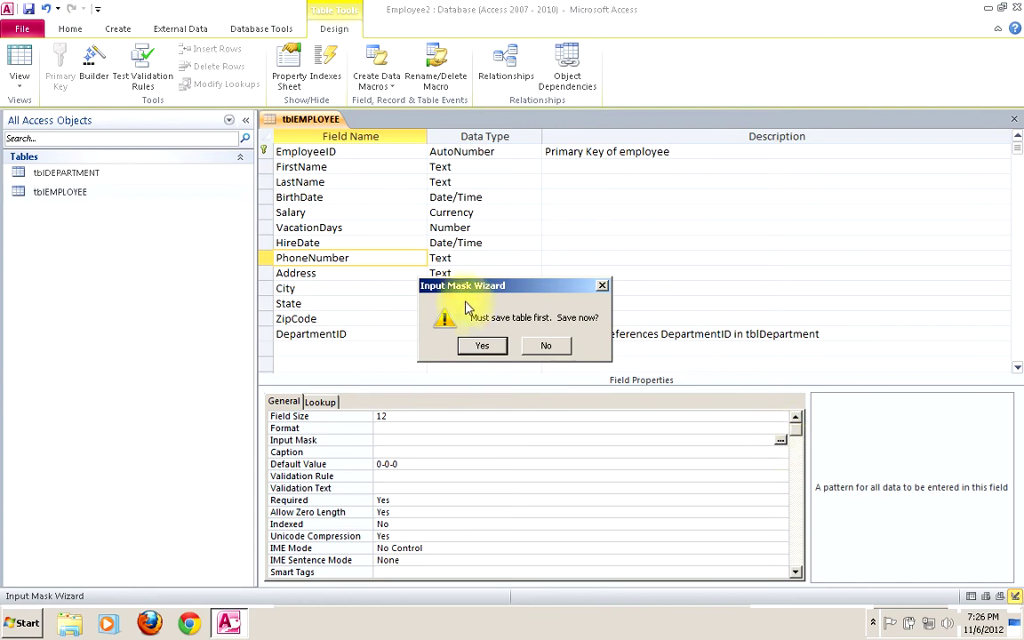
pyautogui.click(483, 347)
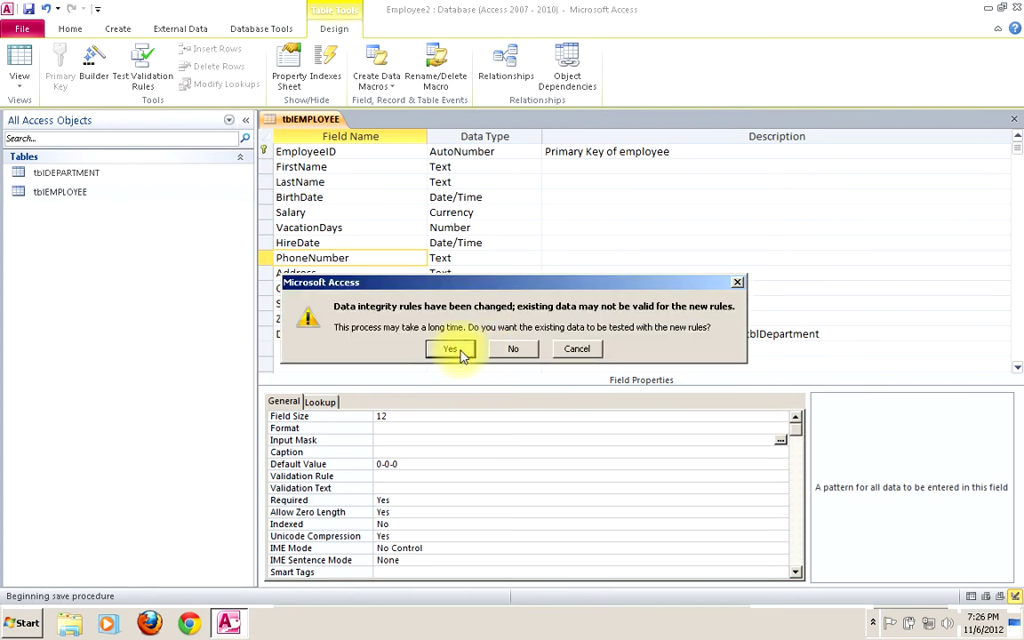
pyautogui.click(452, 348)
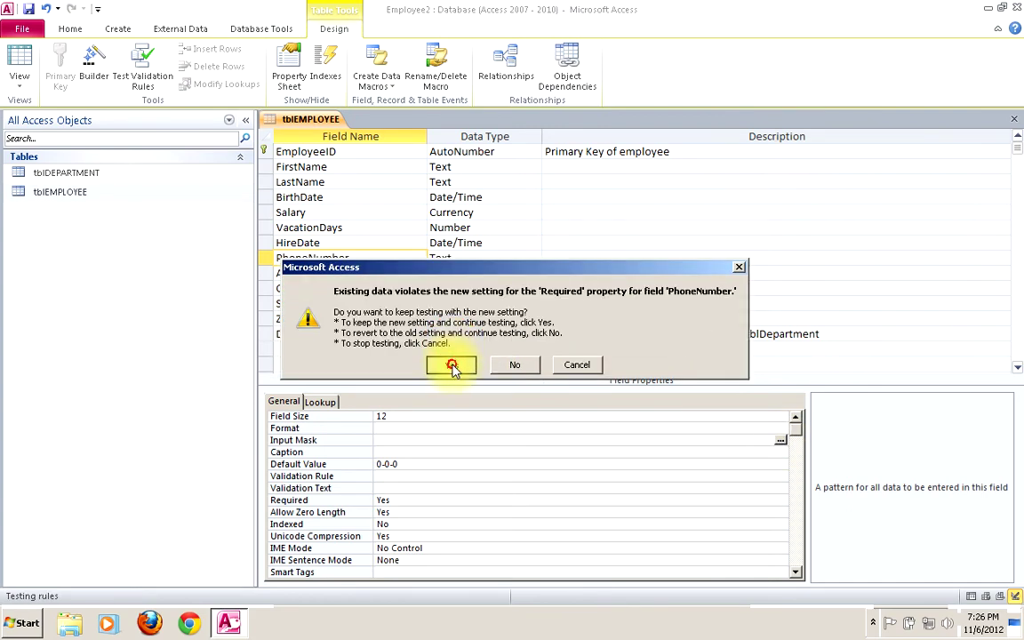
pyautogui.click(452, 364)
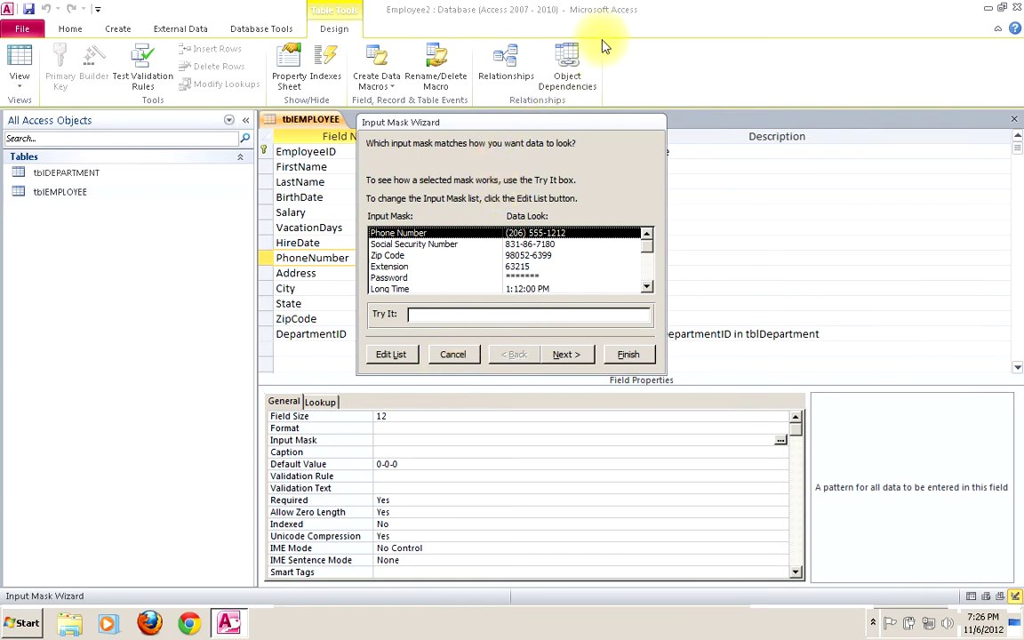
pyautogui.moveTo(501, 124); pyautogui.dragTo(602, 43)
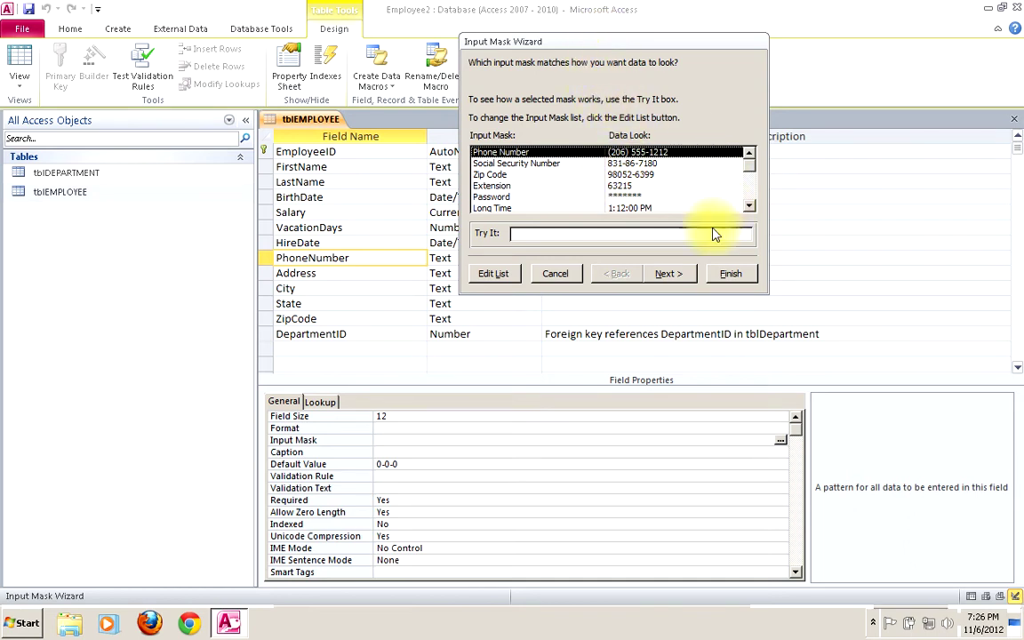
pyautogui.click(674, 275)
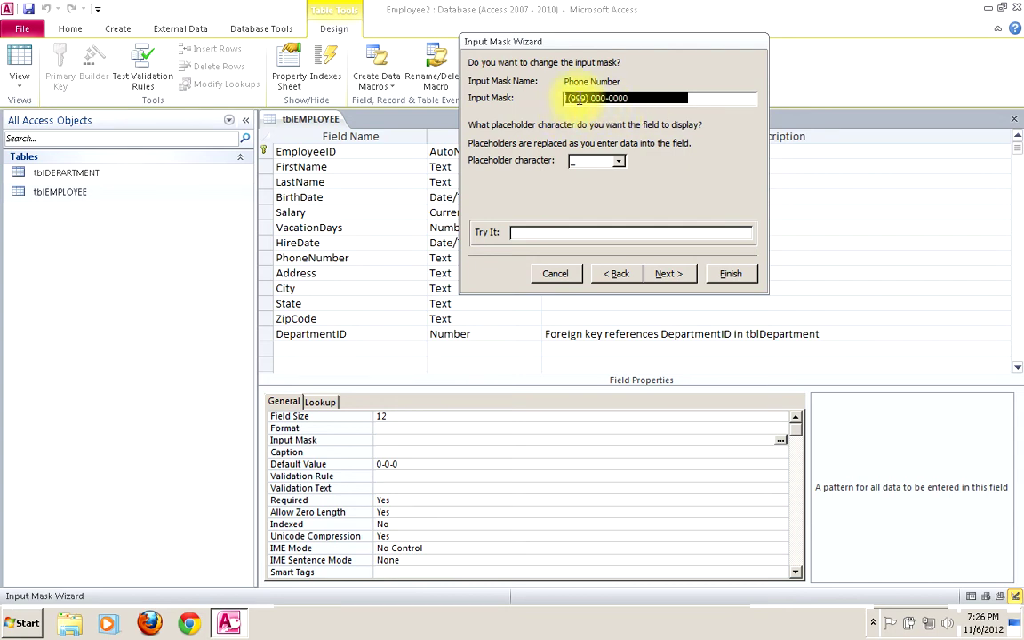
pyautogui.moveTo(569, 98); pyautogui.dragTo(582, 99)
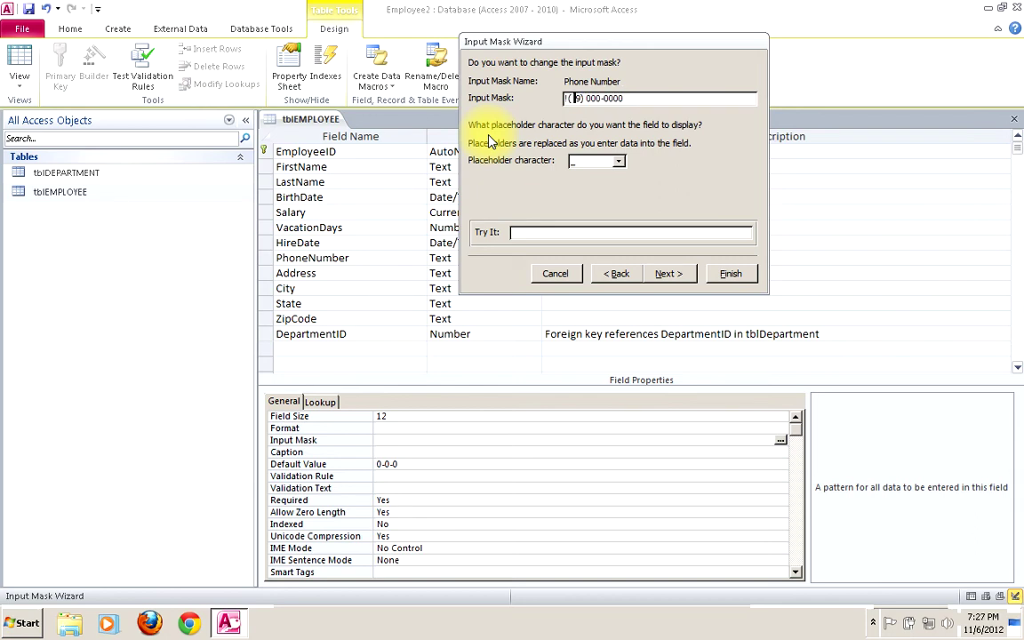
pyautogui.write('000')
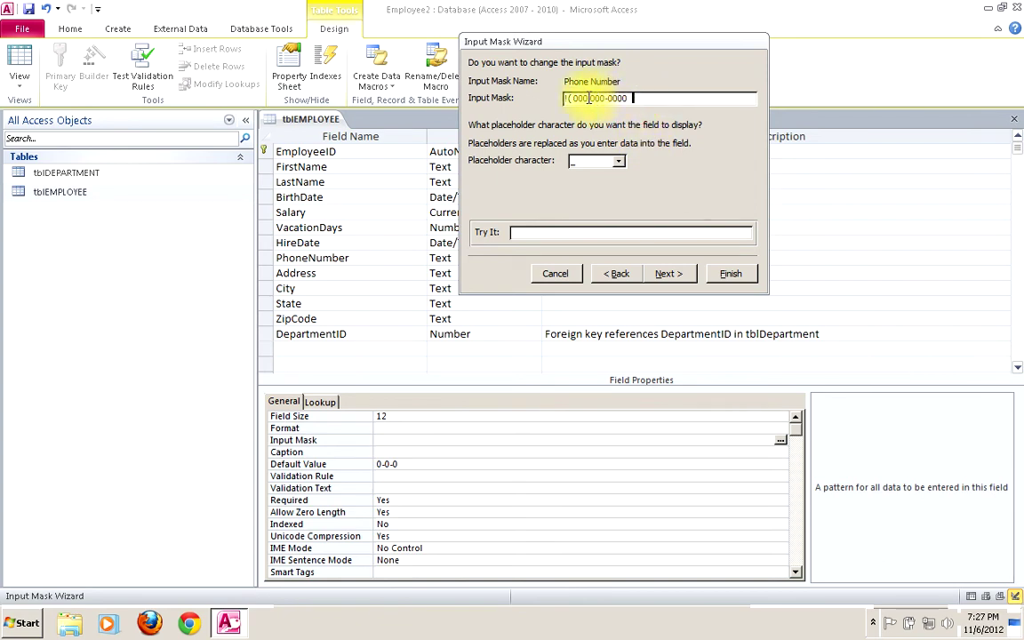
pyautogui.click(586, 98)
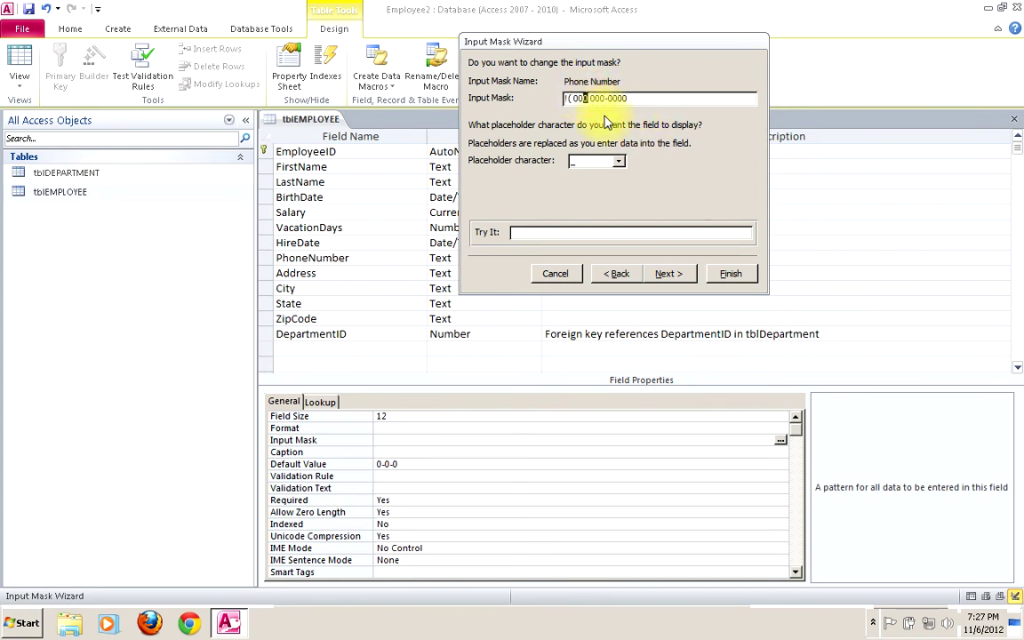
pyautogui.write(')')
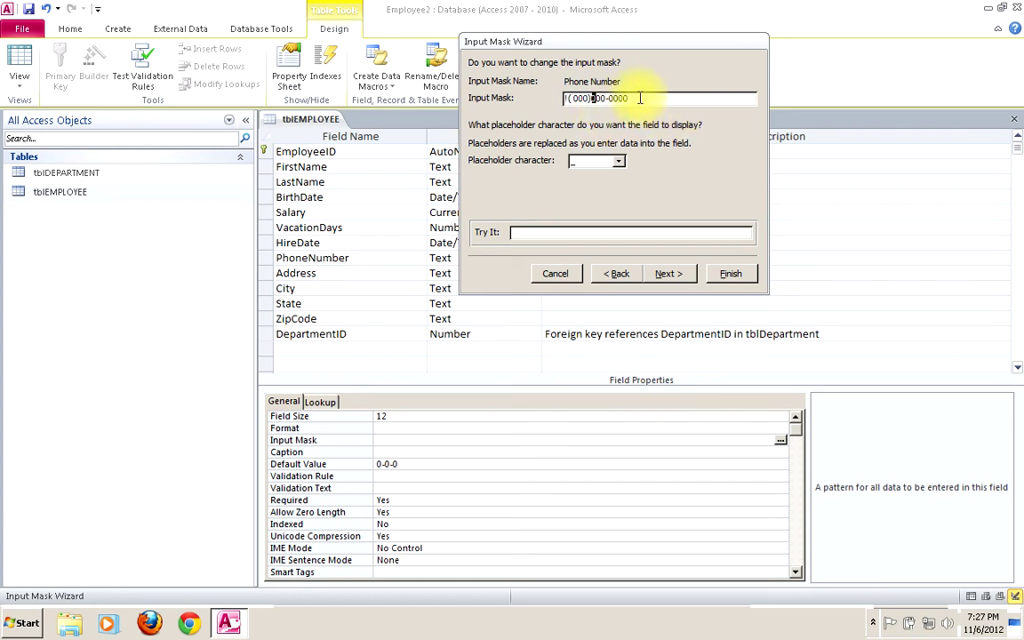
pyautogui.click(636, 97)
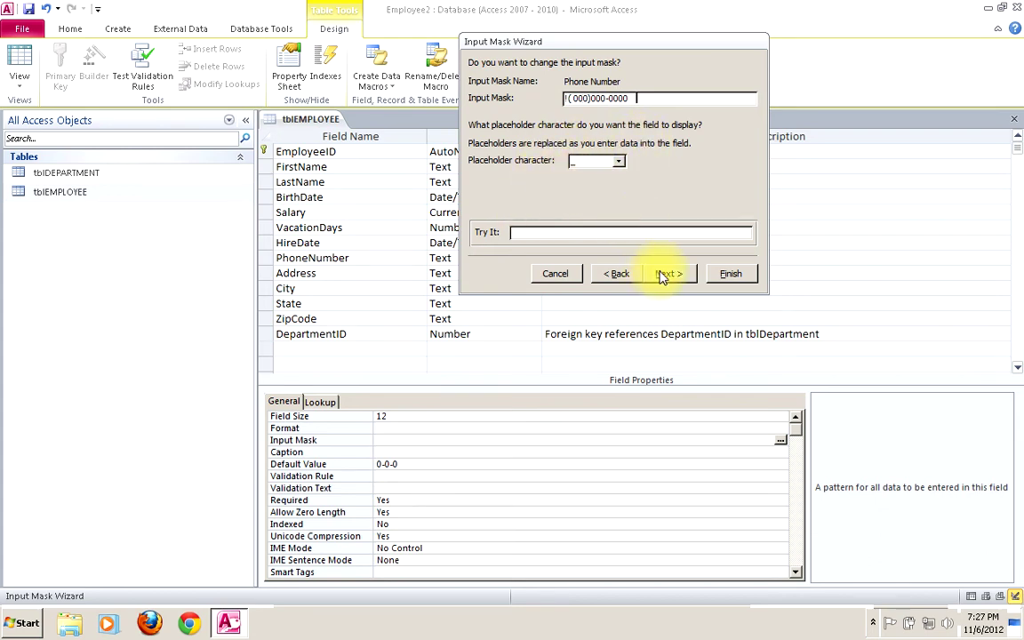
# - Try out the customized mask in the wizard with a sample phone number made of nines
pyautogui.click(583, 232)
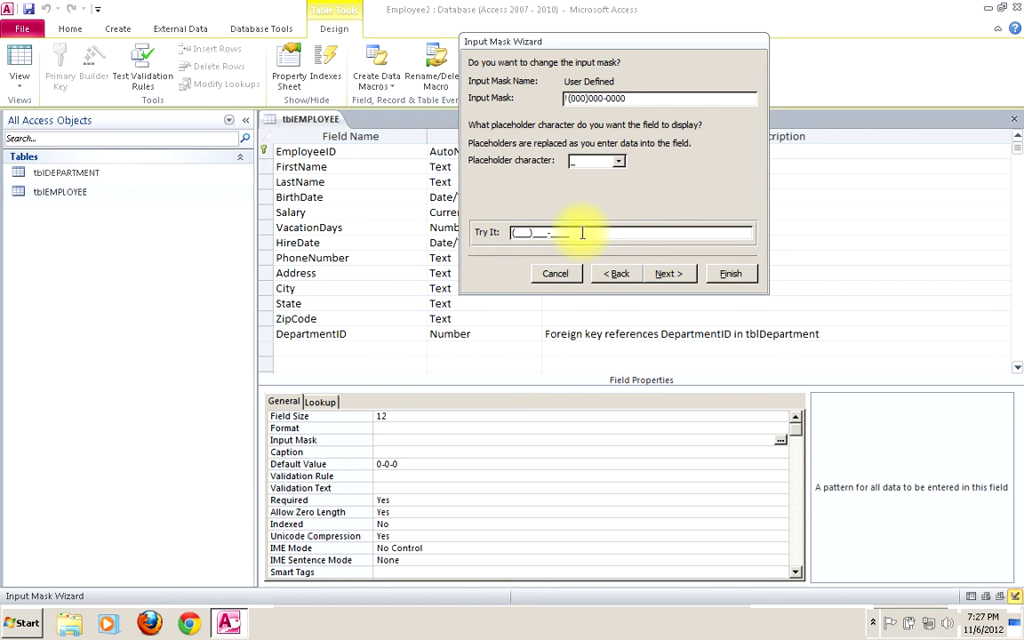
pyautogui.moveTo(583, 232); pyautogui.dragTo(510, 242)
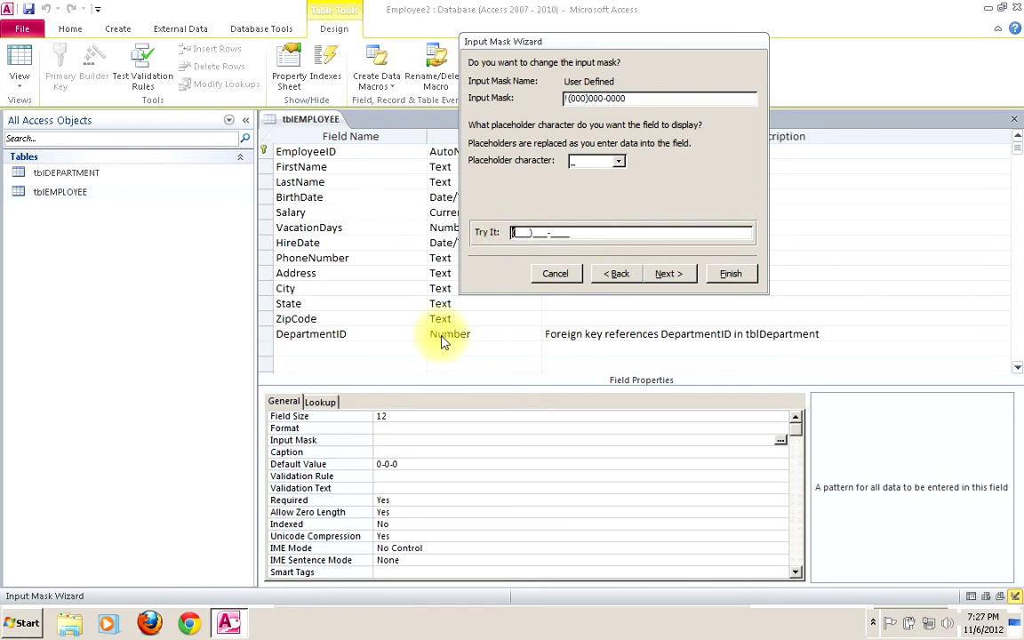
pyautogui.write('999)999-9999')
# - Store the phone data with the symbols in the mask and finish the Input Mask Wizard
pyautogui.click(669, 274)
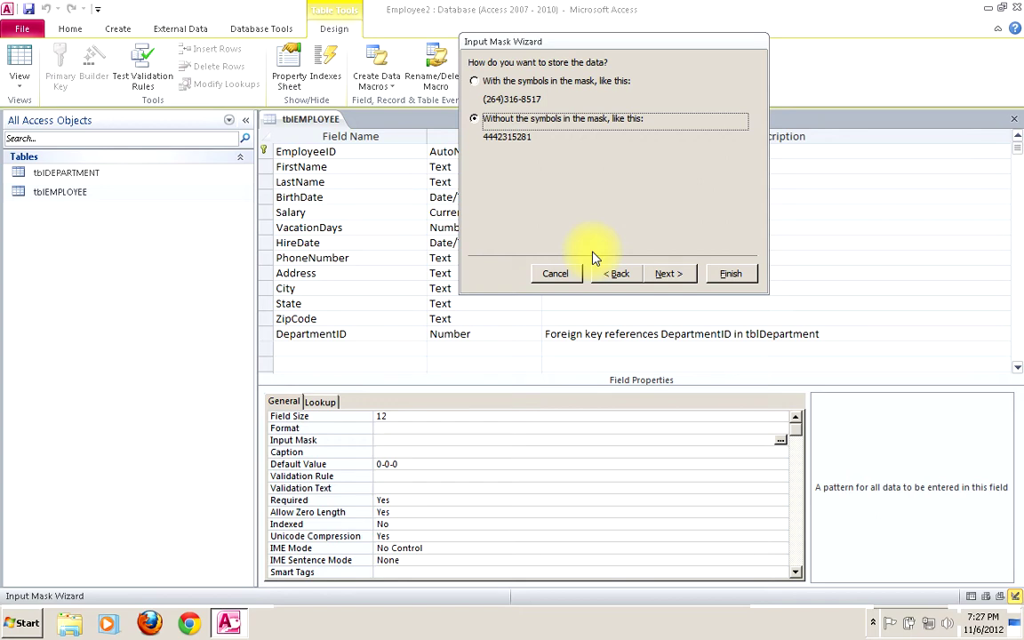
pyautogui.click(476, 82)
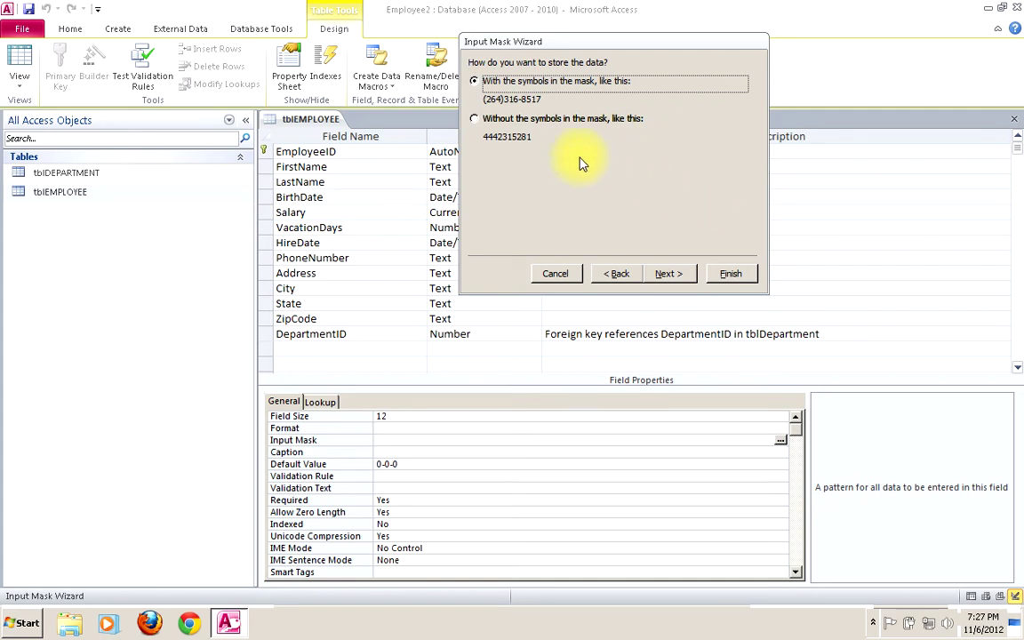
pyautogui.click(666, 273)
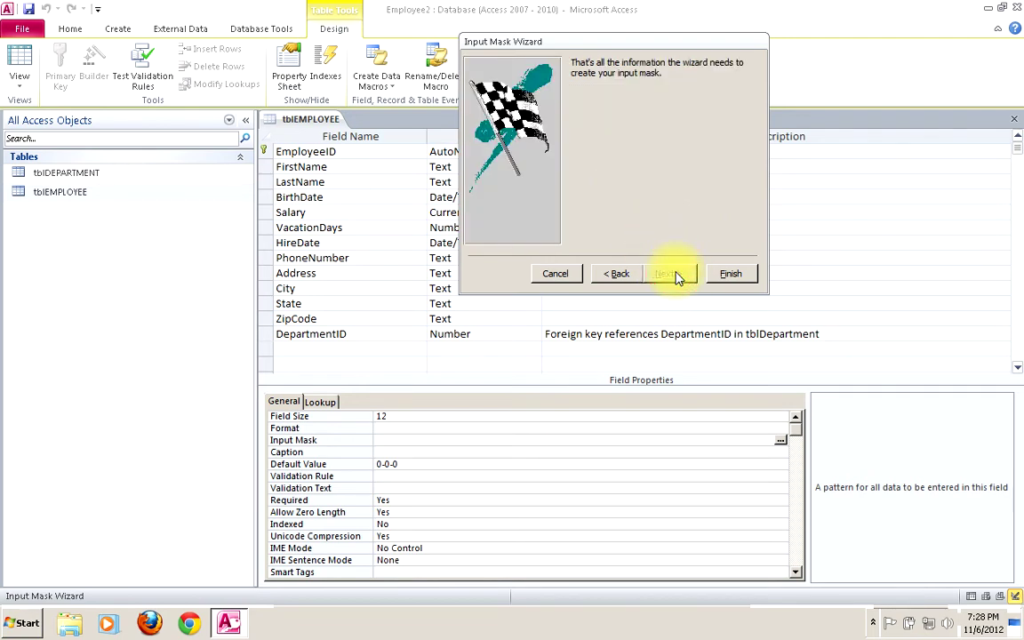
pyautogui.click(728, 274)
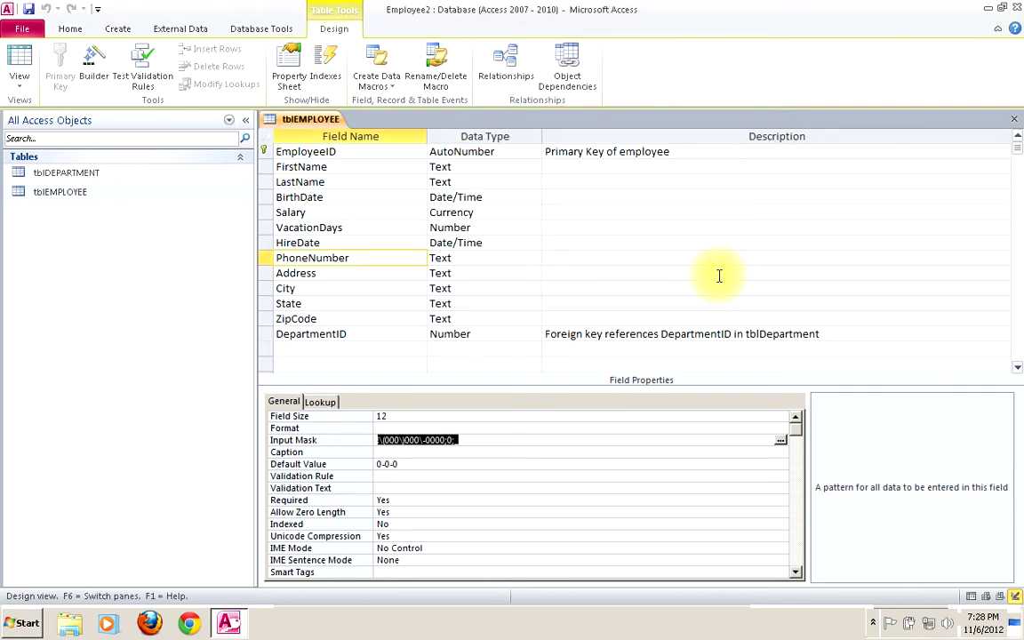
pyautogui.moveTo(389, 440); pyautogui.dragTo(464, 486)
pyautogui.moveTo(465, 485); pyautogui.dragTo(465, 485)
pyautogui.press('F6')
# - Set the PhoneNumber field's caption to Phone Number
pyautogui.click(323, 273)
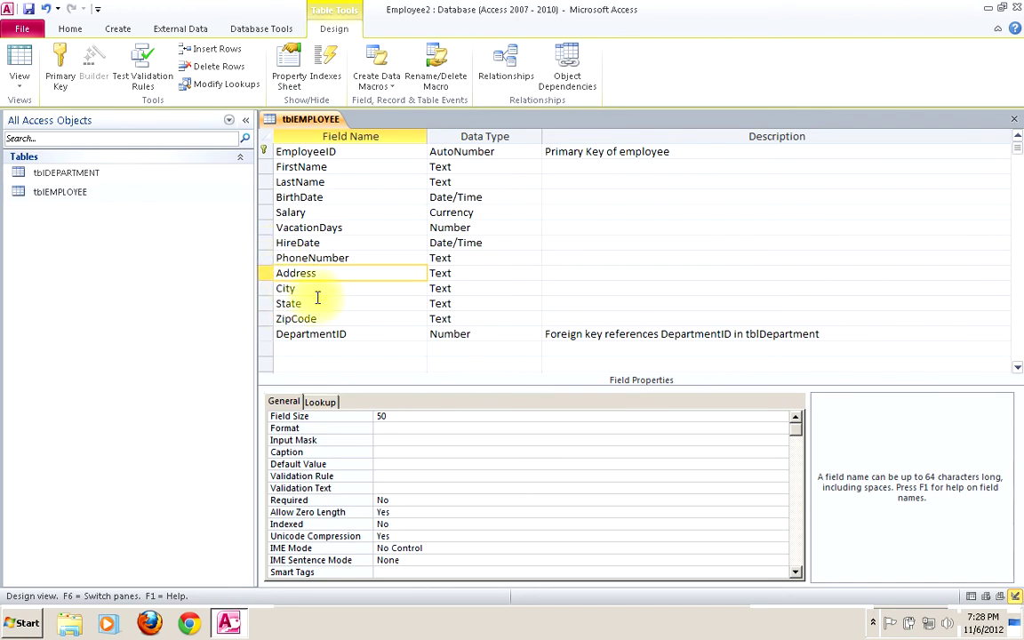
pyautogui.click(359, 258)
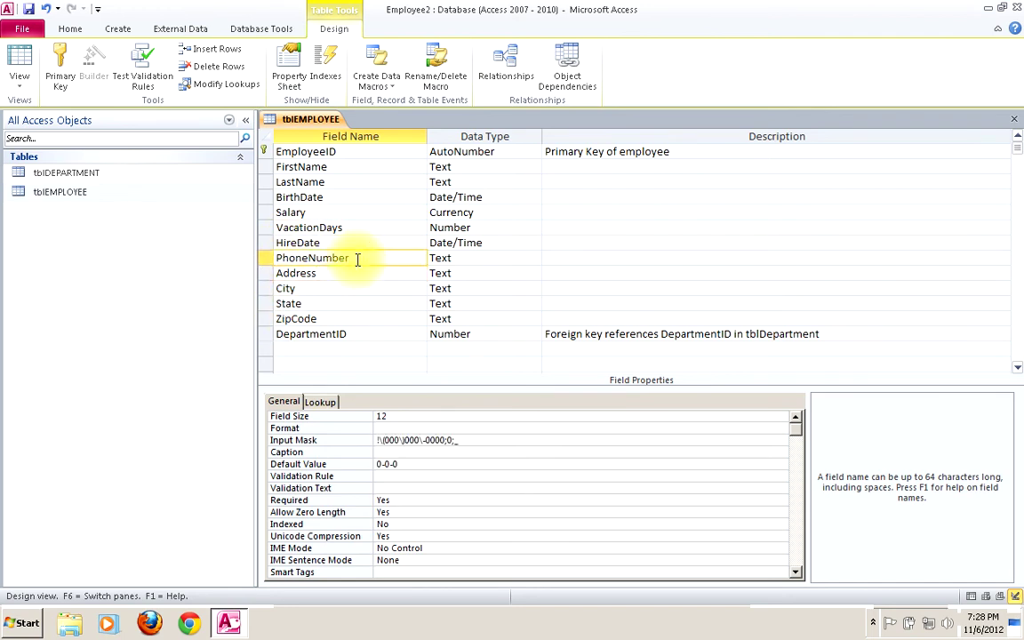
pyautogui.click(382, 451)
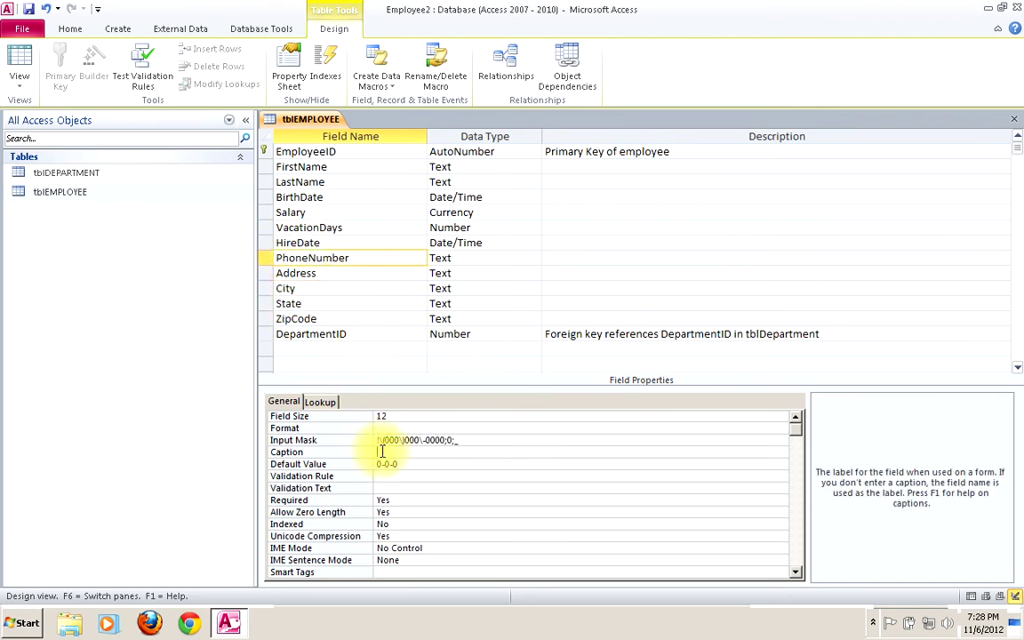
pyautogui.write('P')
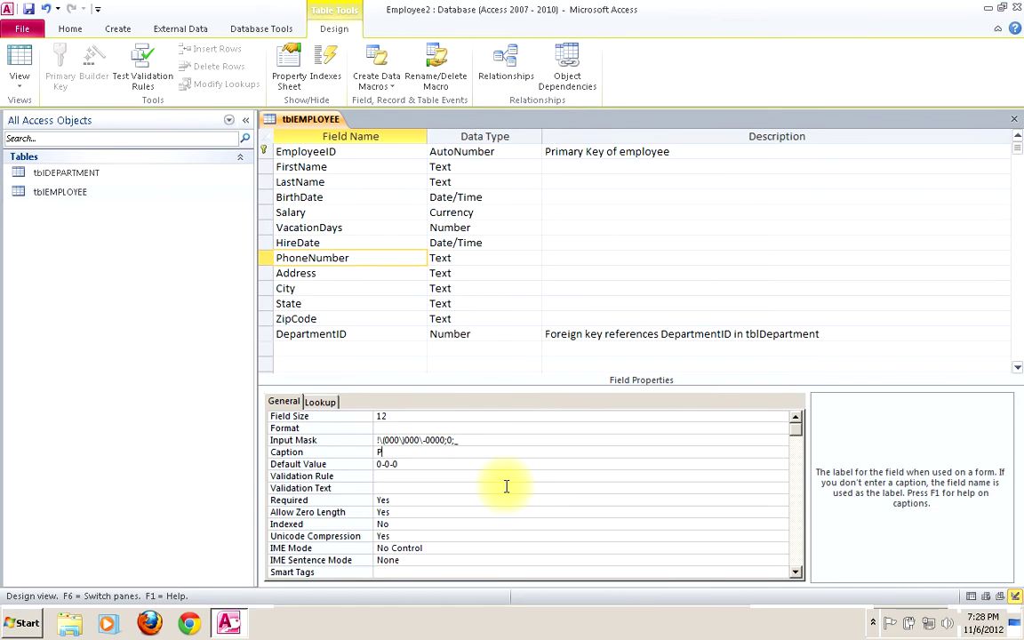
pyautogui.write('hone Number')
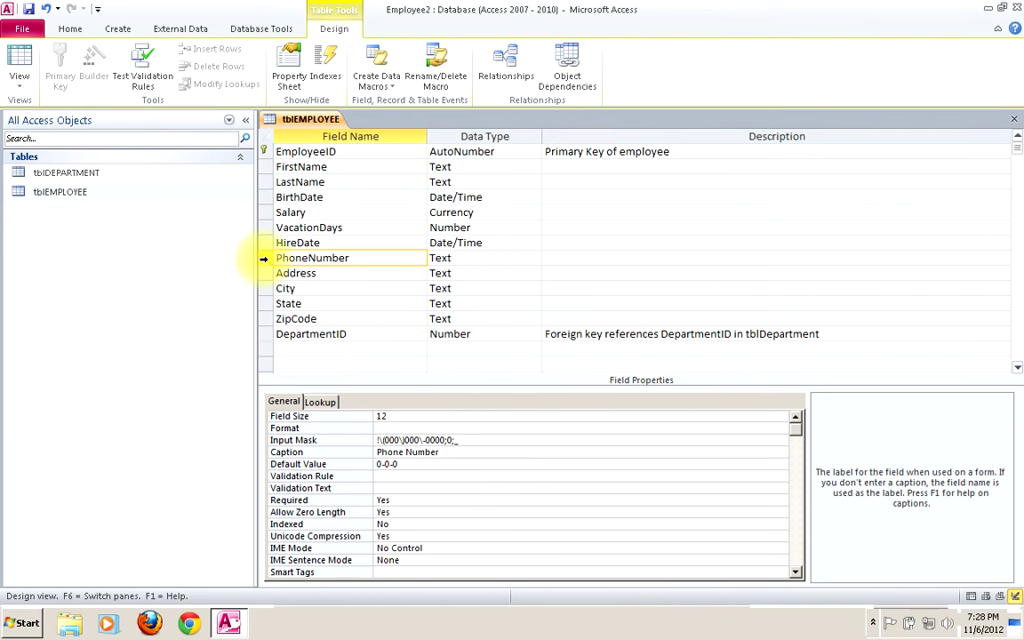
# - Give the State field the validation rule Len([State])=2
pyautogui.click(325, 272)
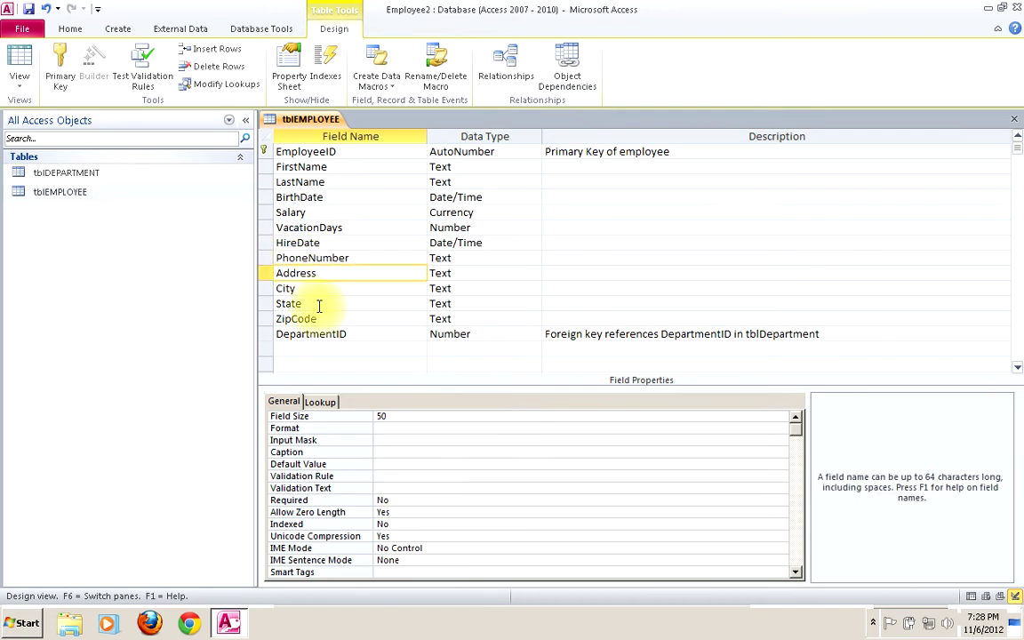
pyautogui.click(319, 304)
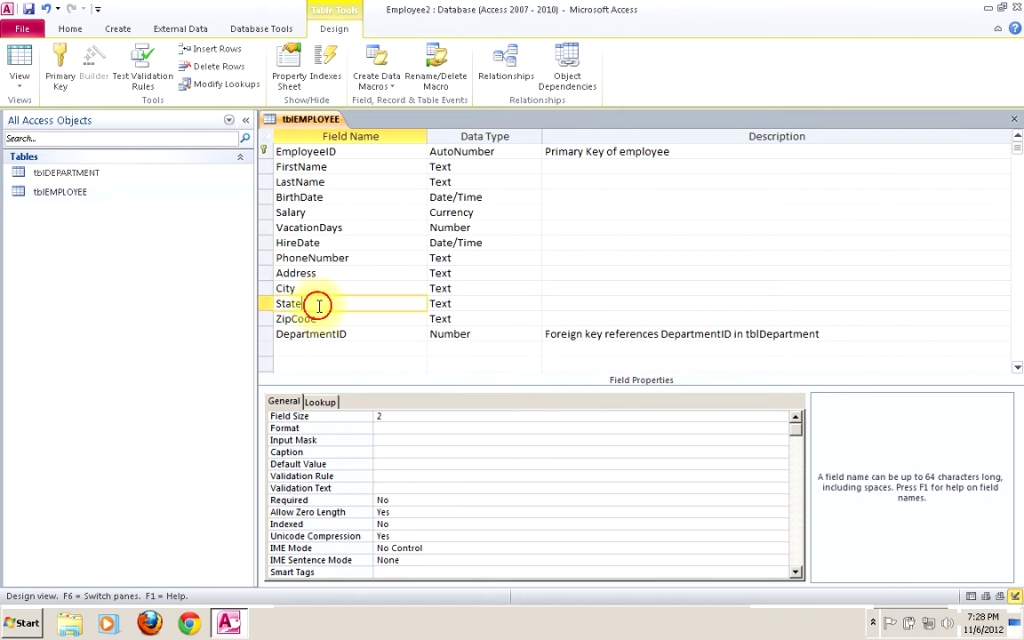
pyautogui.click(394, 477)
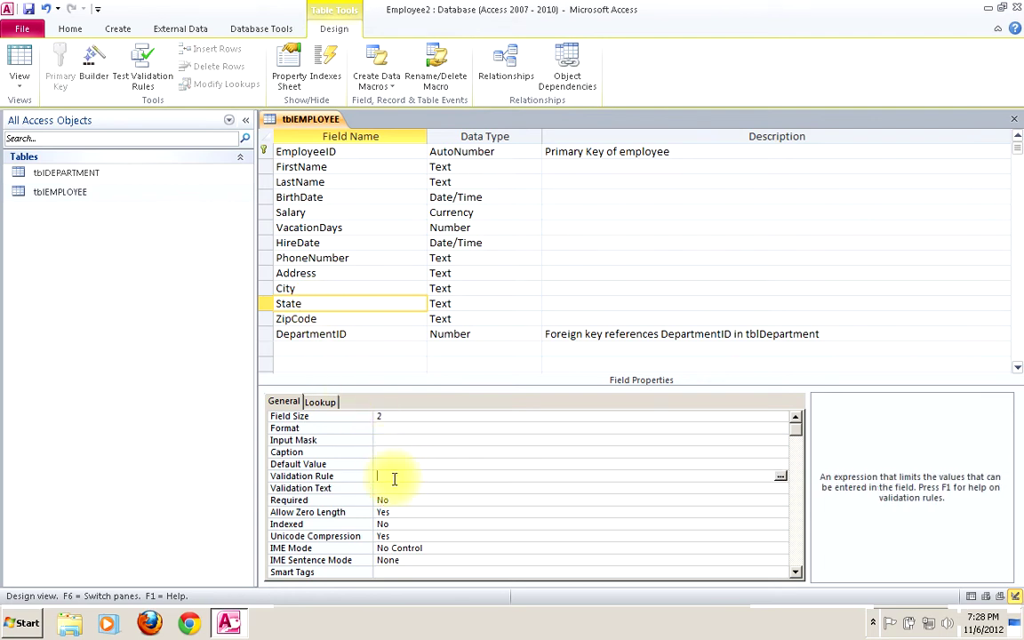
pyautogui.write('Len')
pyautogui.write('()')
pyautogui.write('(str')
pyautogui.press('BackSpace')
pyautogui.press('BackSpace')
pyautogui.press('BackSpace')
pyautogui.write('[State])=2')
# - Set State's validation text to "The State must have 2 characters." and make the field required
pyautogui.click(451, 490)
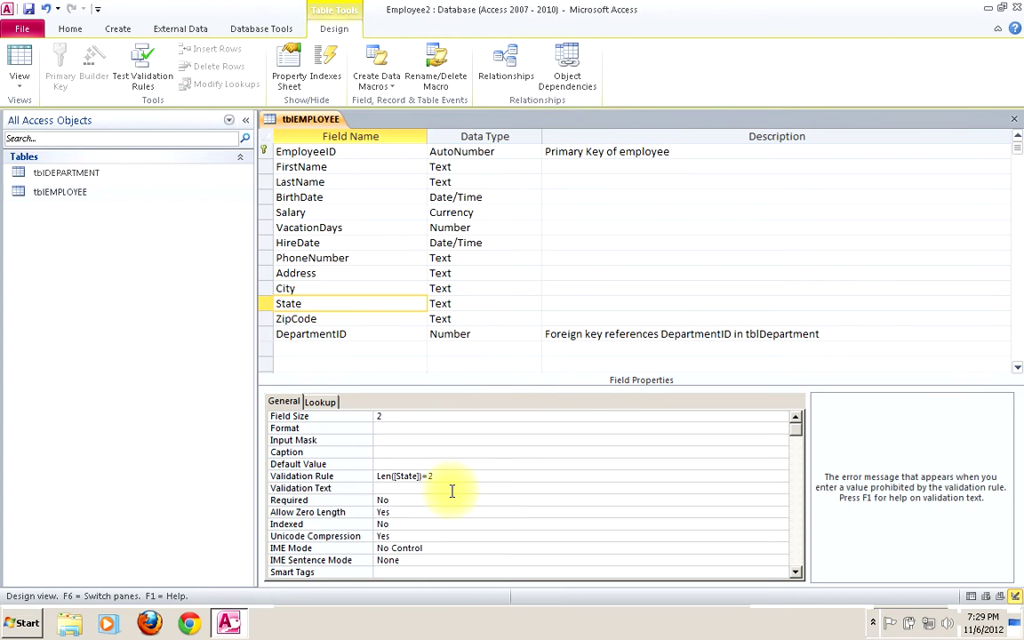
pyautogui.write('The State must have 2 characters.')
pyautogui.click(398, 500)
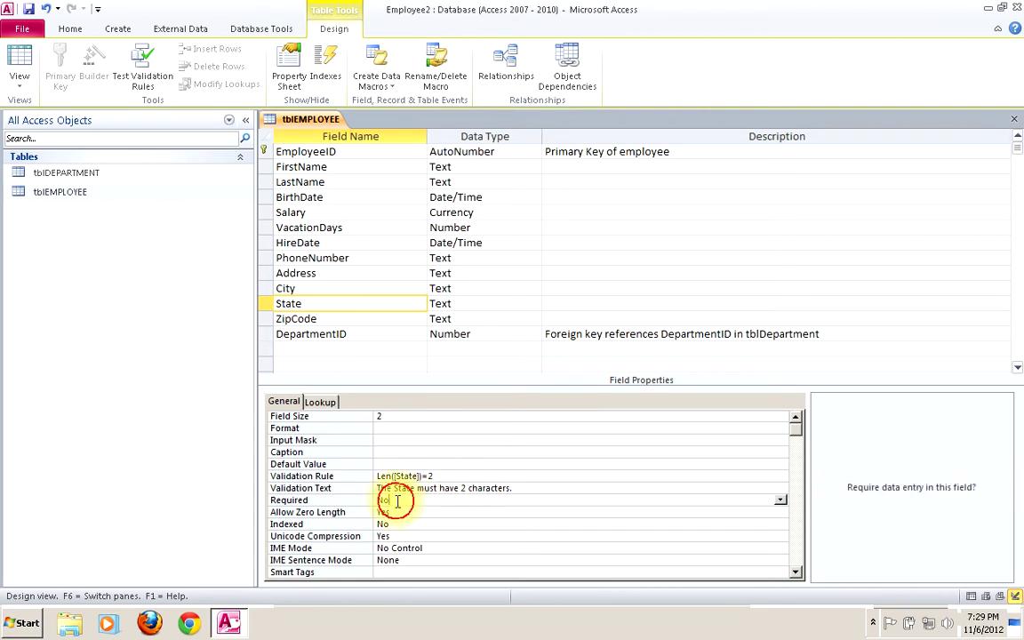
pyautogui.click(781, 502)
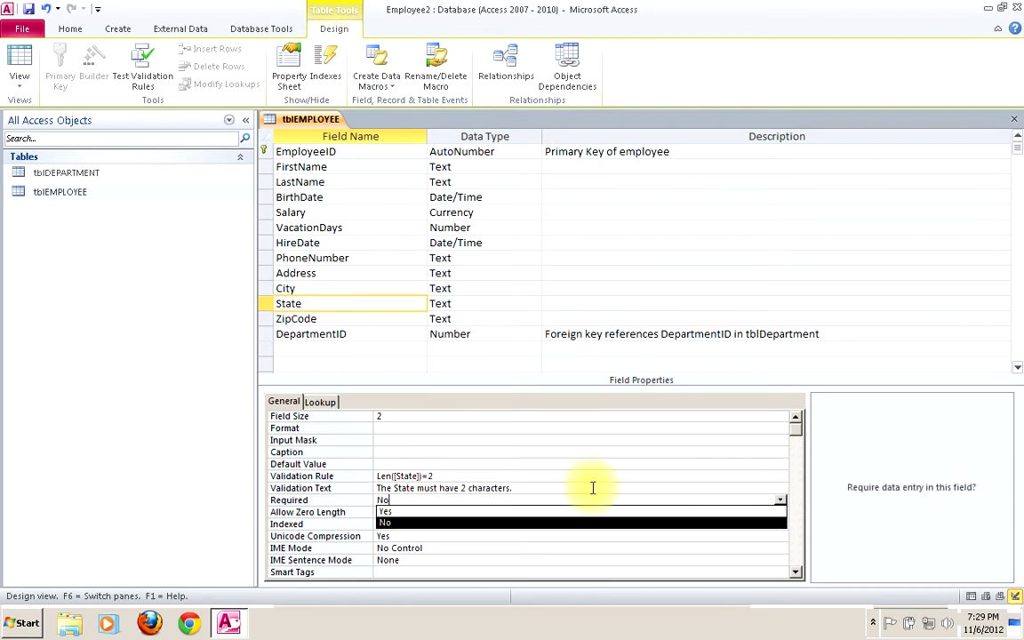
pyautogui.click(418, 510)
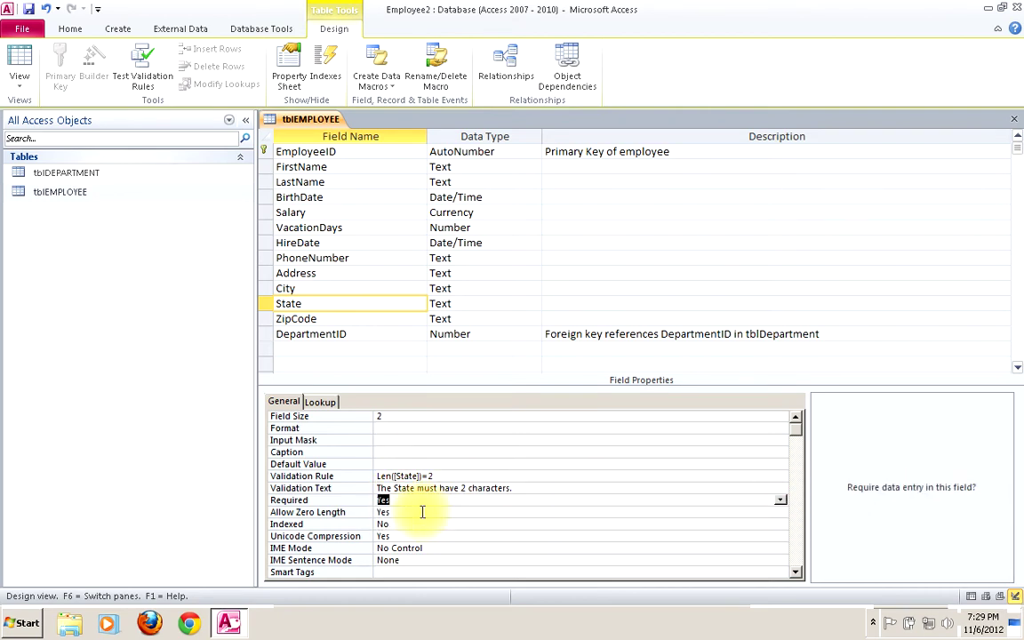
# - Set State's default value to PA and save the table, testing existing data and keeping the new settings
pyautogui.click(381, 463)
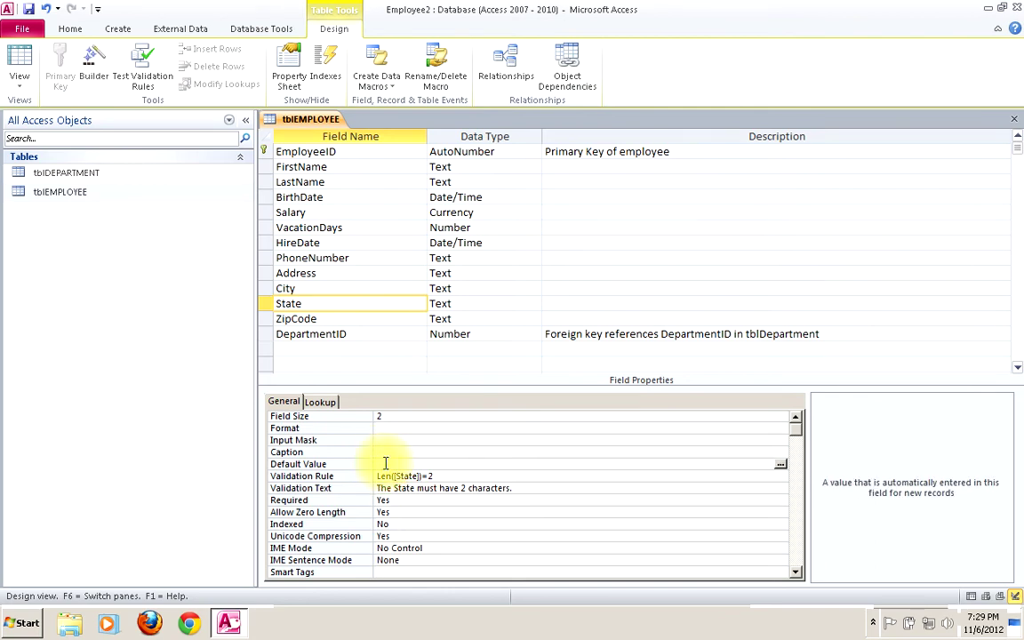
pyautogui.write('PA')
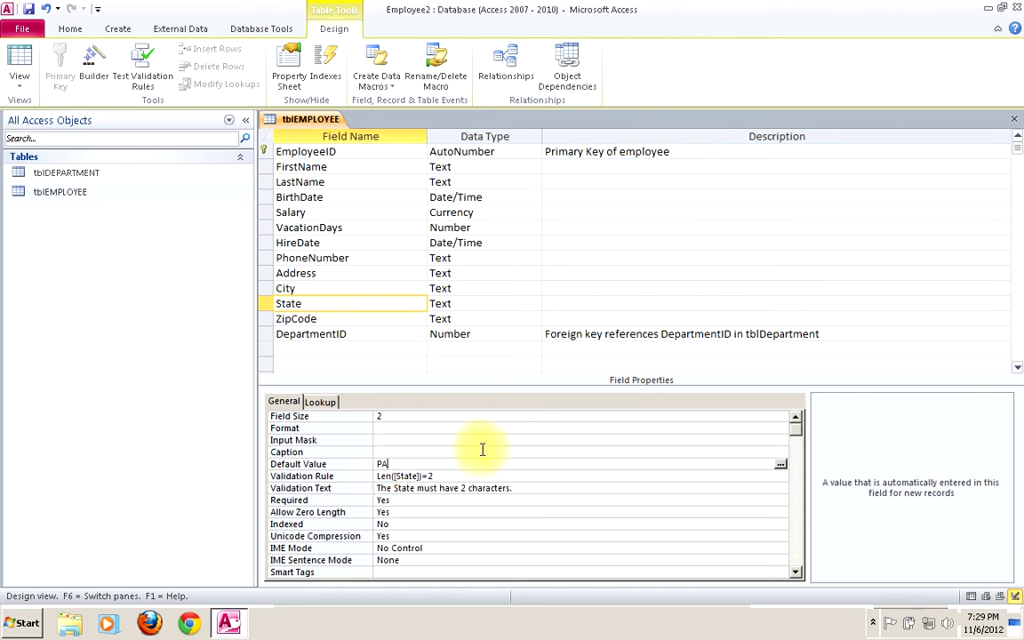
pyautogui.click(30, 9)
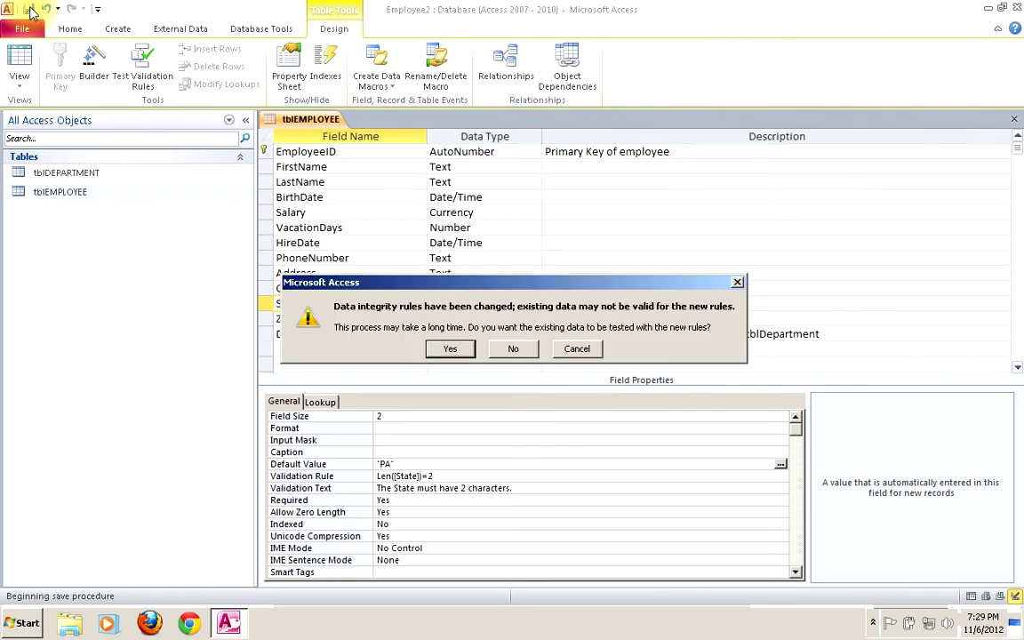
pyautogui.click(448, 347)
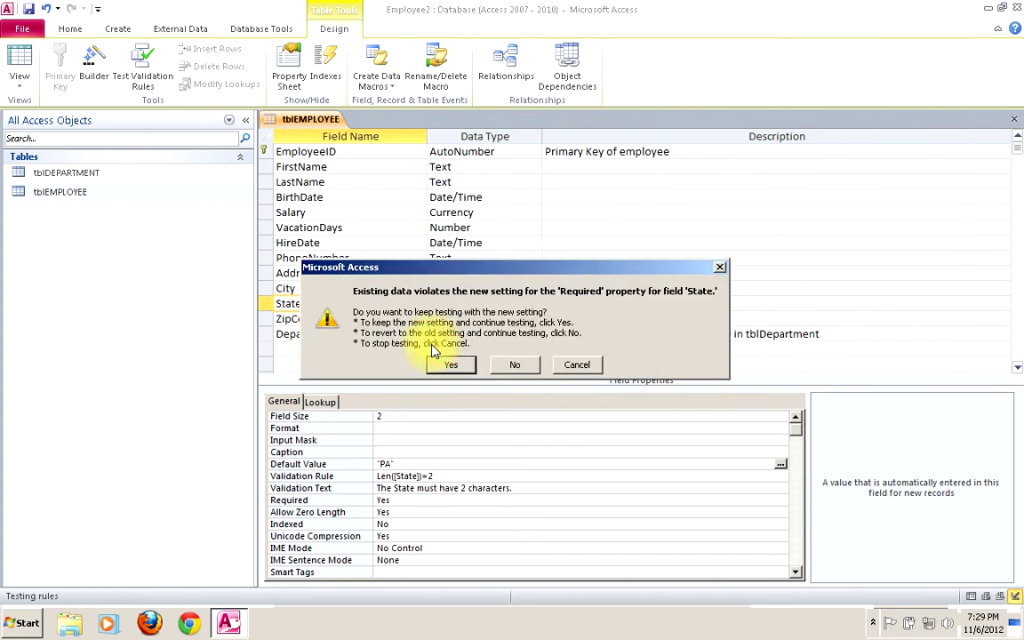
pyautogui.click(444, 365)
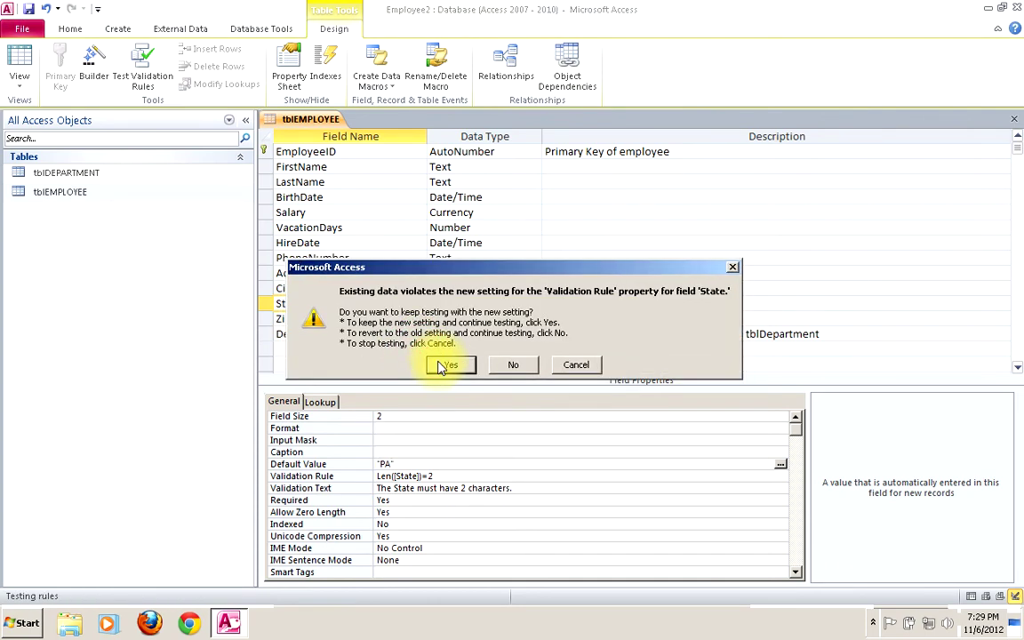
pyautogui.click(444, 365)
# - Make the City field required
pyautogui.click(345, 290)
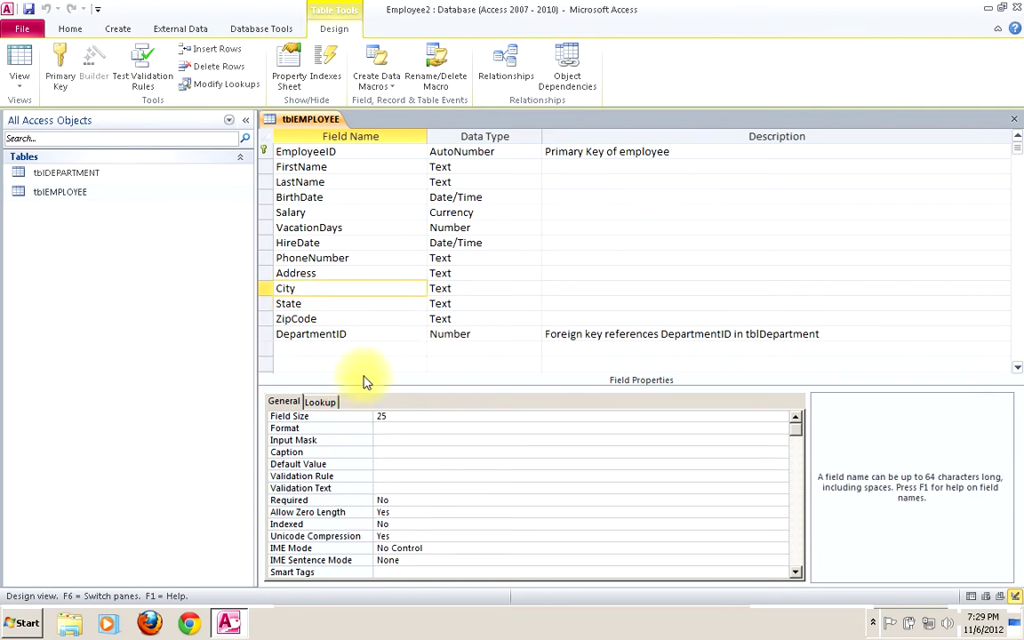
pyautogui.click(405, 499)
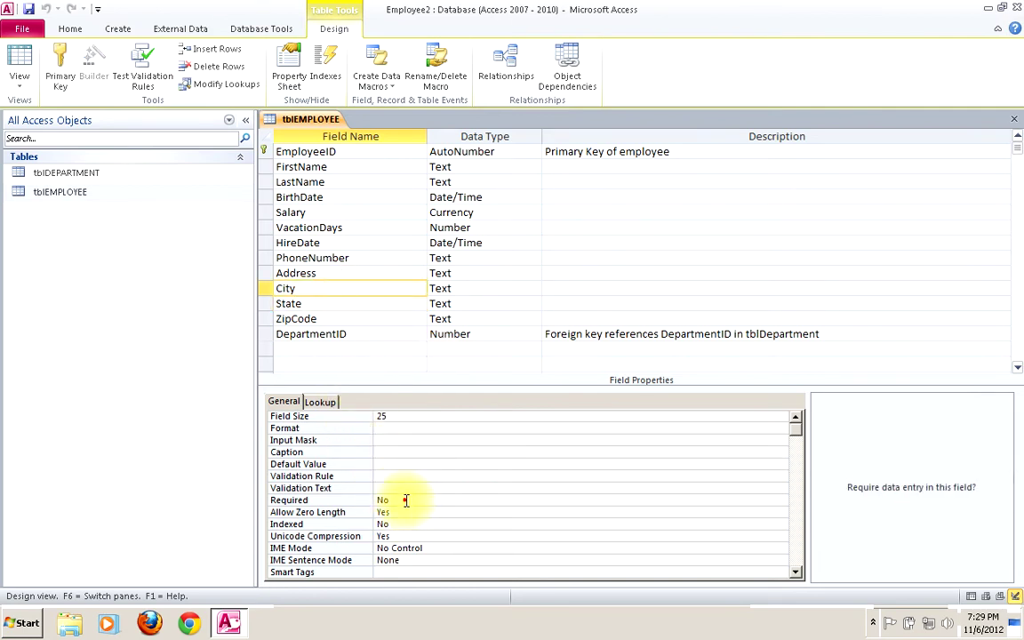
pyautogui.click(778, 502)
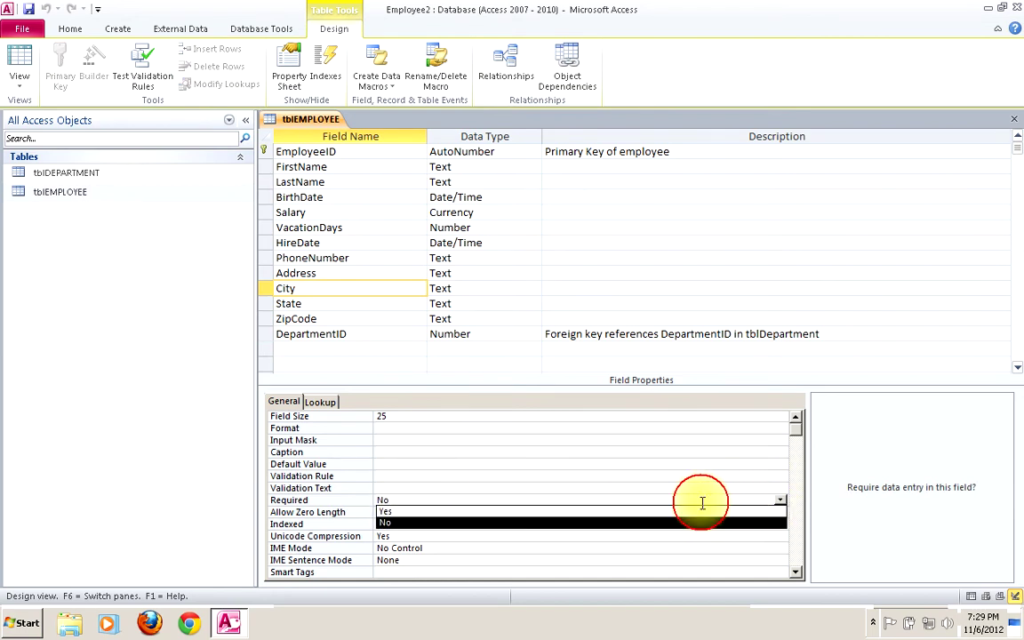
pyautogui.click(634, 513)
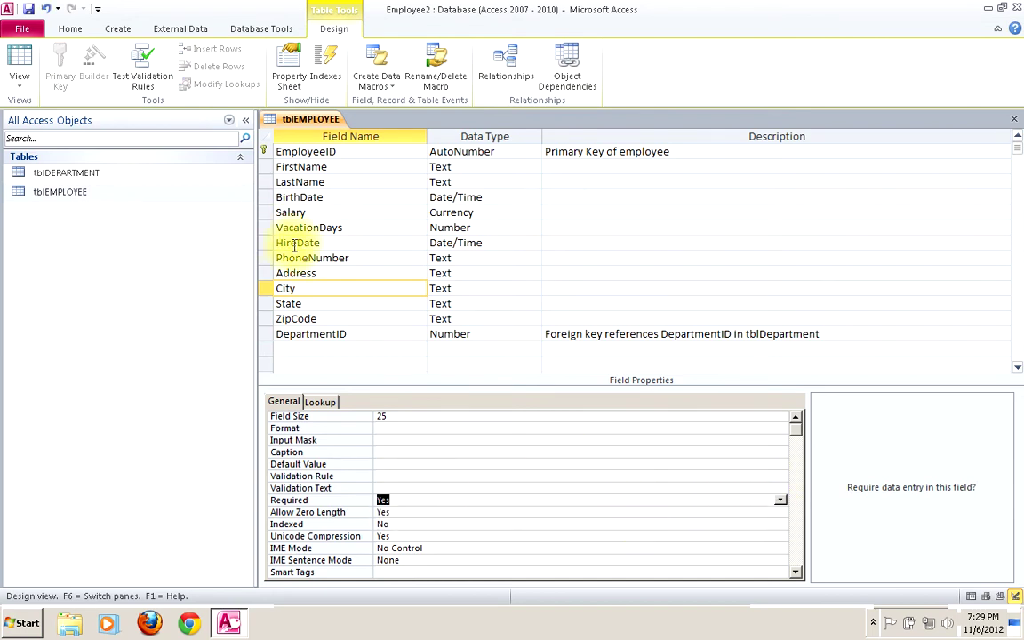
# - Make the Address field required
pyautogui.click(286, 273)
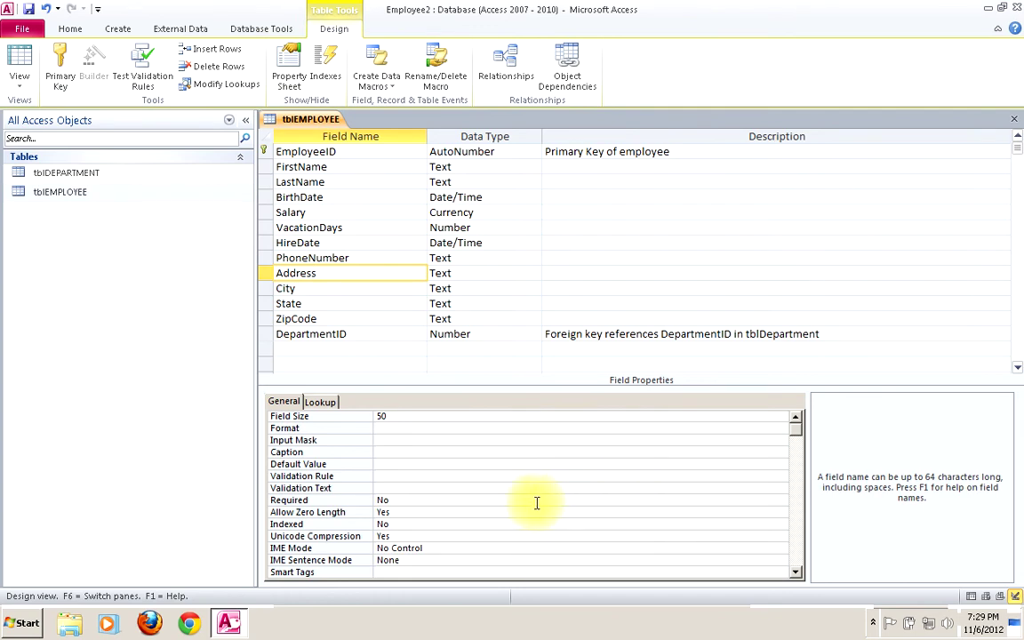
pyautogui.click(455, 500)
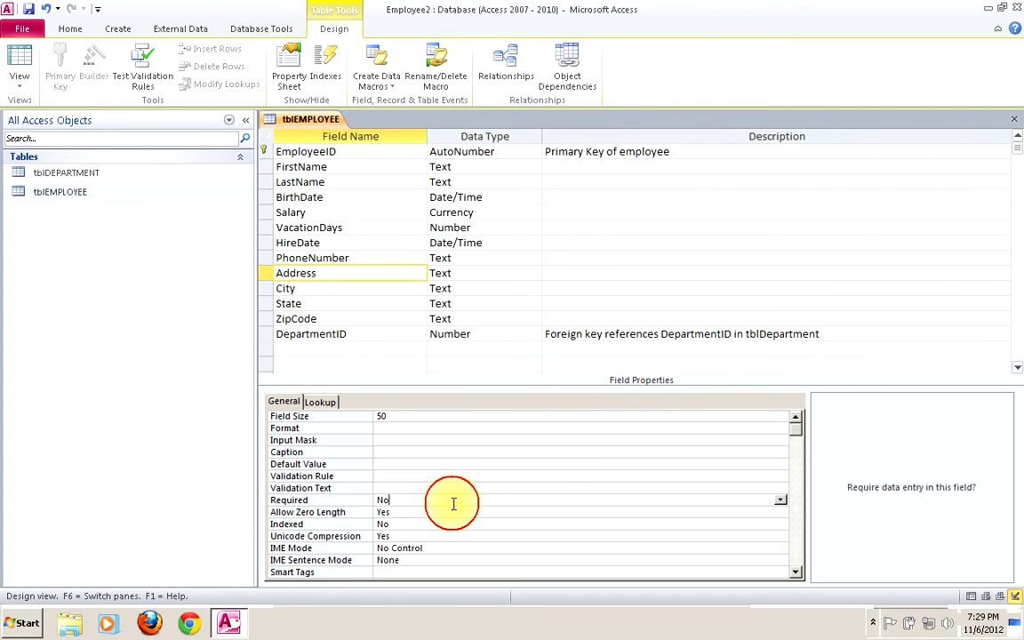
pyautogui.click(781, 500)
pyautogui.click(727, 512)
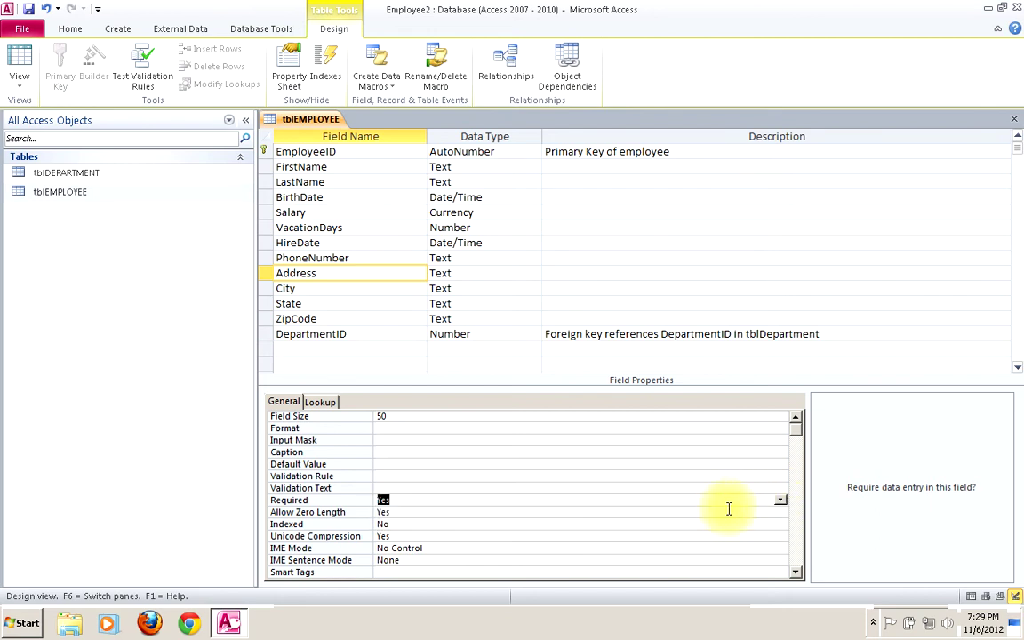
# - Make the ZipCode field required
pyautogui.click(334, 321)
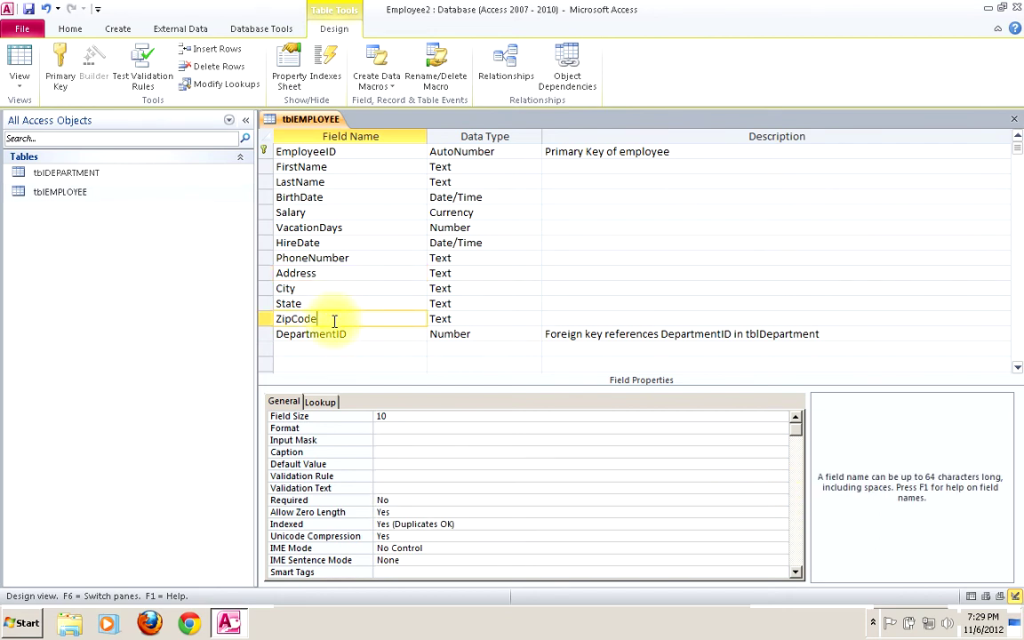
pyautogui.click(408, 502)
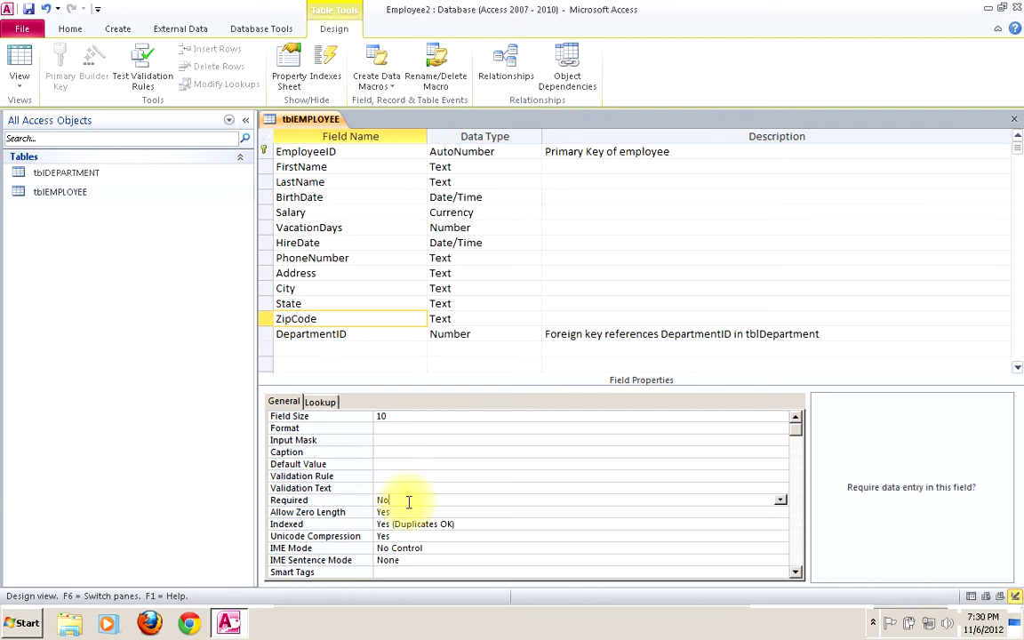
pyautogui.click(779, 503)
pyautogui.click(552, 512)
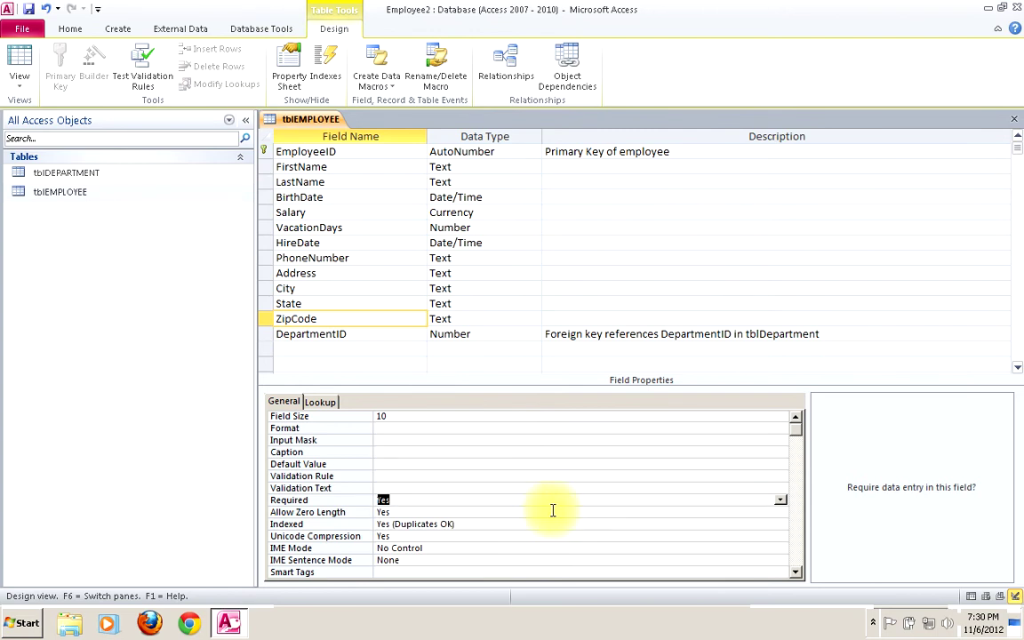
# - Start the Input Mask Wizard for ZipCode, saving the table first and keeping the new required settings during data testing
pyautogui.click(400, 439)
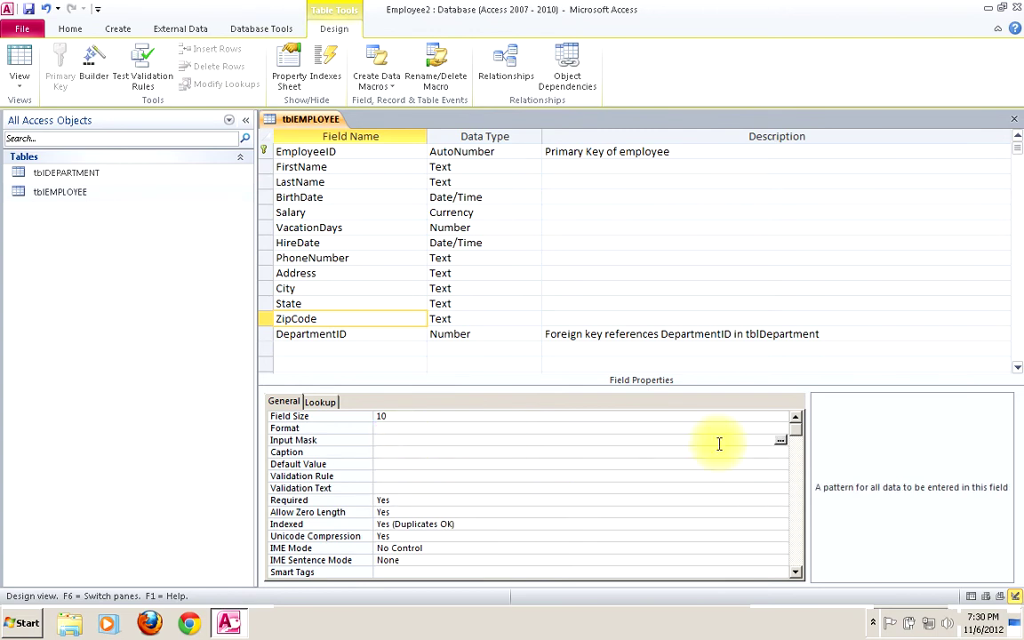
pyautogui.click(780, 440)
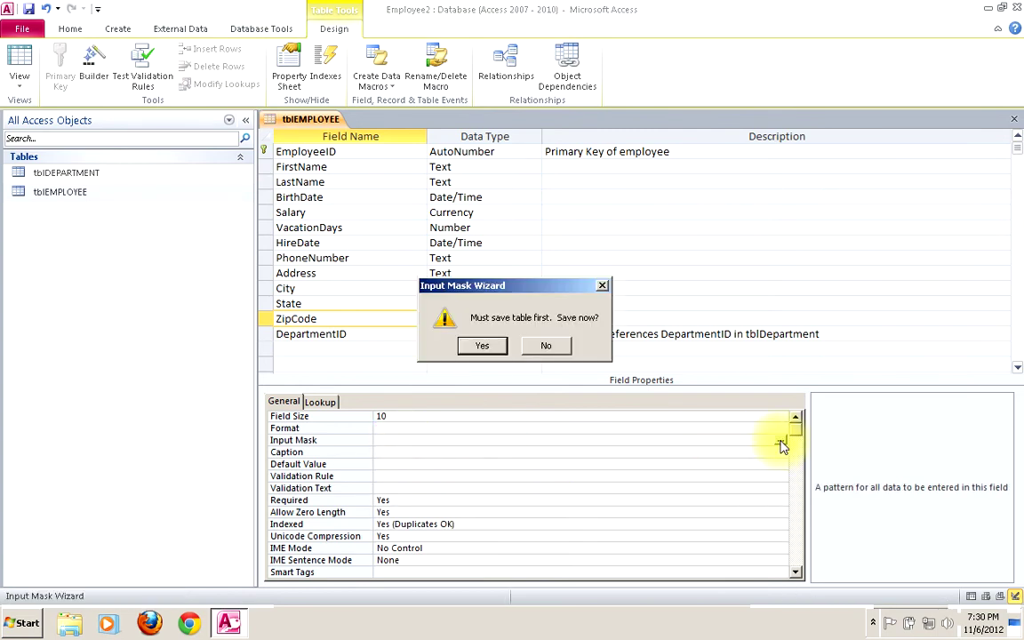
pyautogui.click(495, 350)
pyautogui.click(465, 348)
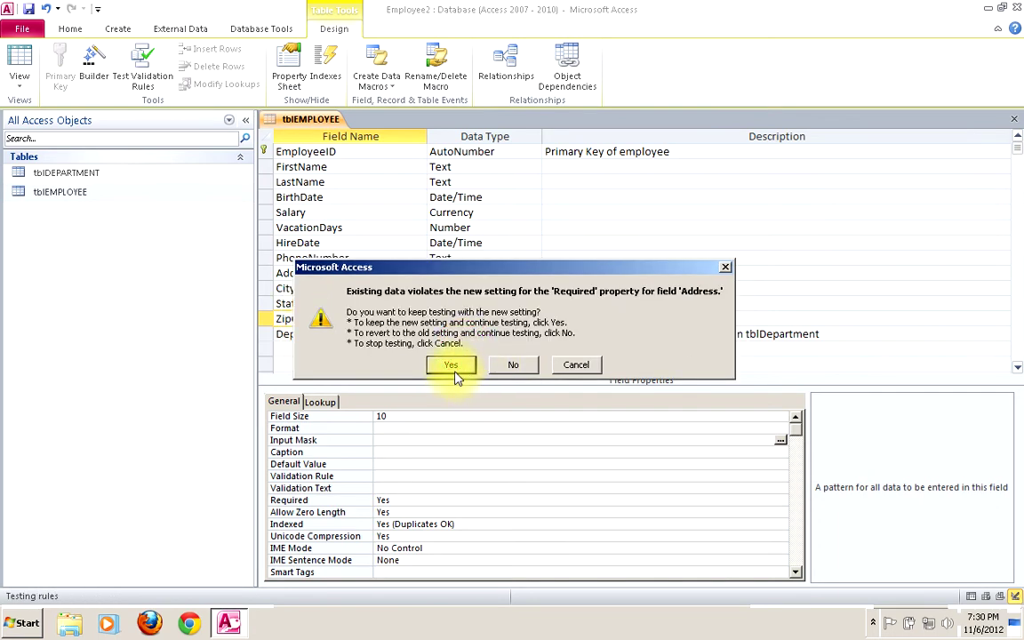
pyautogui.click(451, 366)
pyautogui.click(451, 367)
pyautogui.click(452, 366)
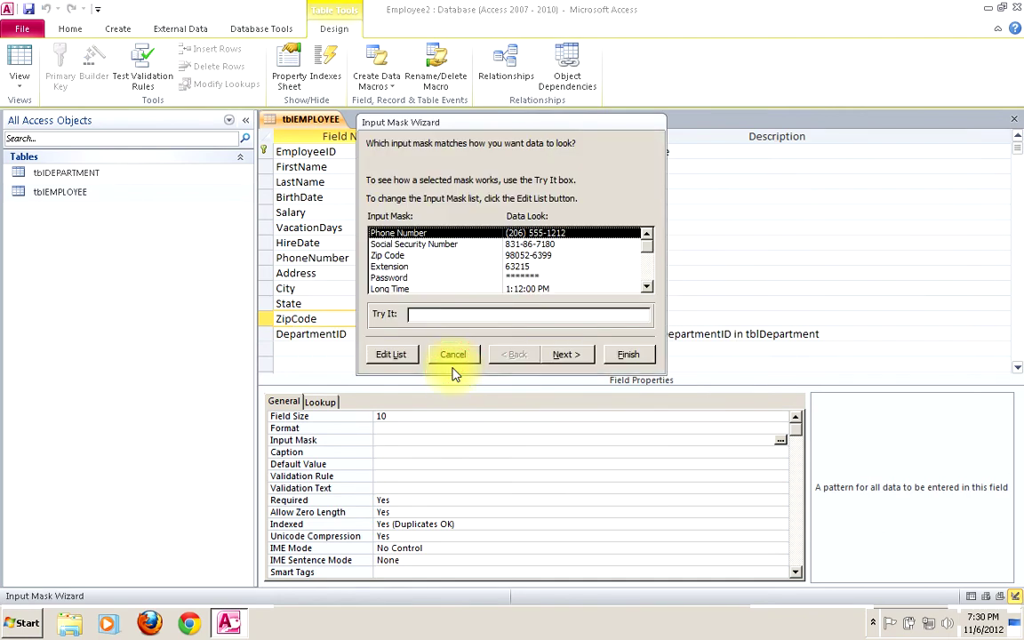
# - Apply the Zip Code input mask 00000-9999 to ZipCode, storing the data with the symbols in the mask
pyautogui.click(395, 256)
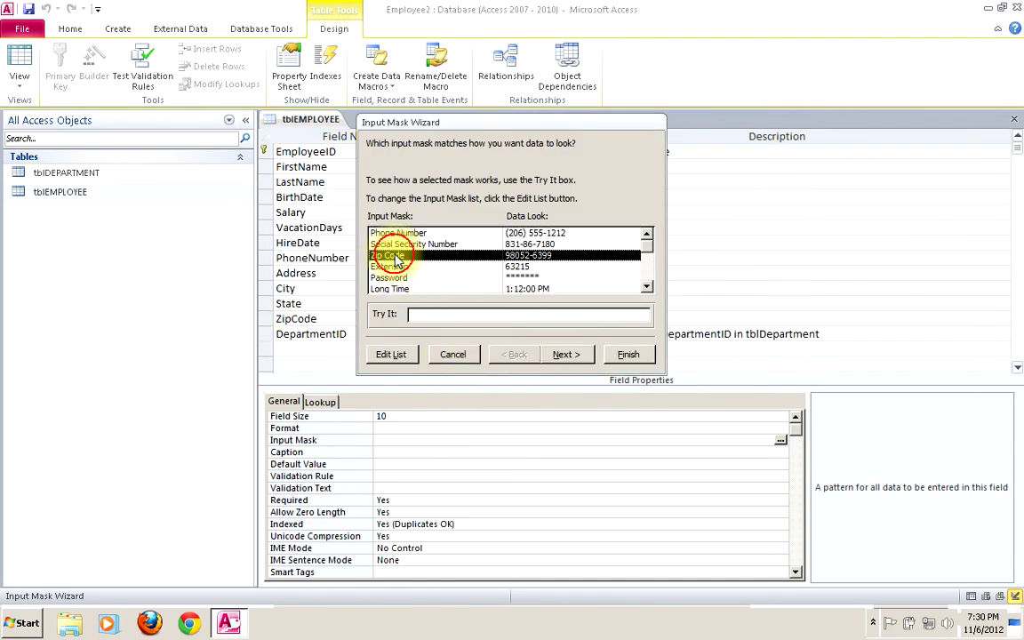
pyautogui.click(573, 355)
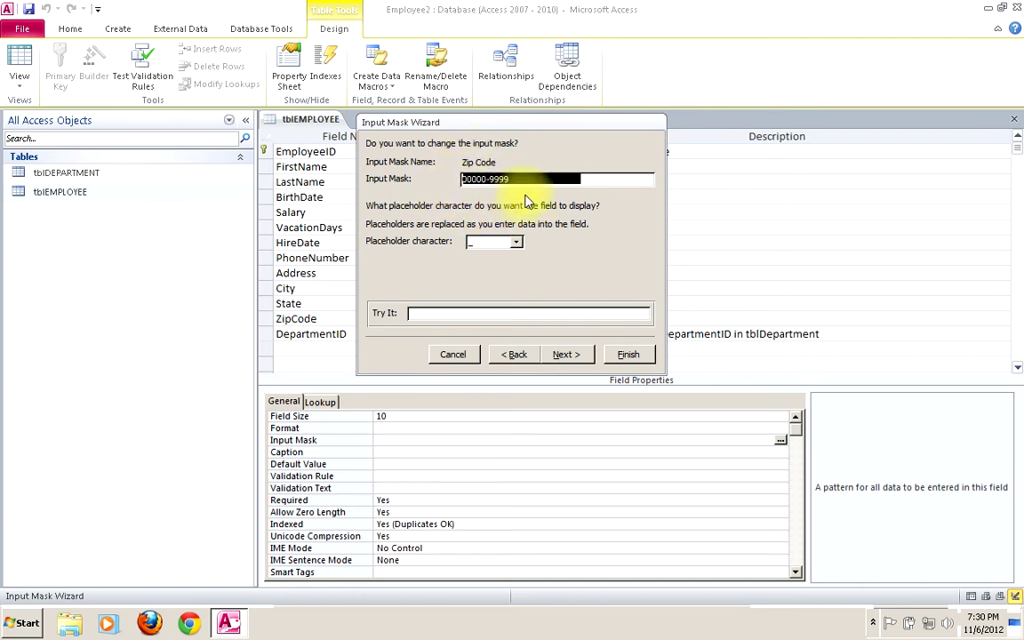
pyautogui.click(567, 354)
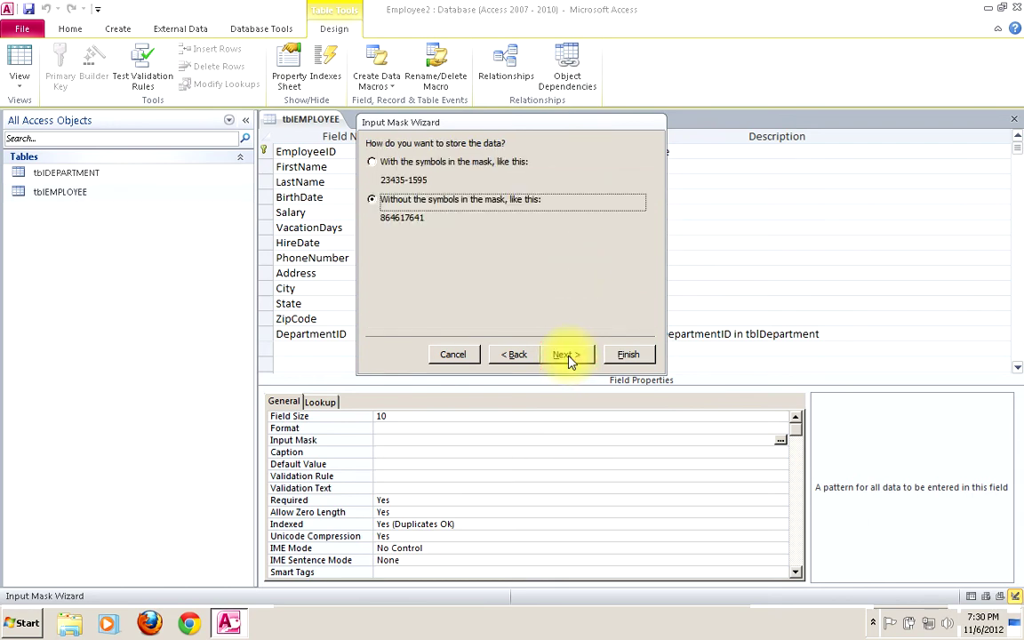
pyautogui.click(373, 162)
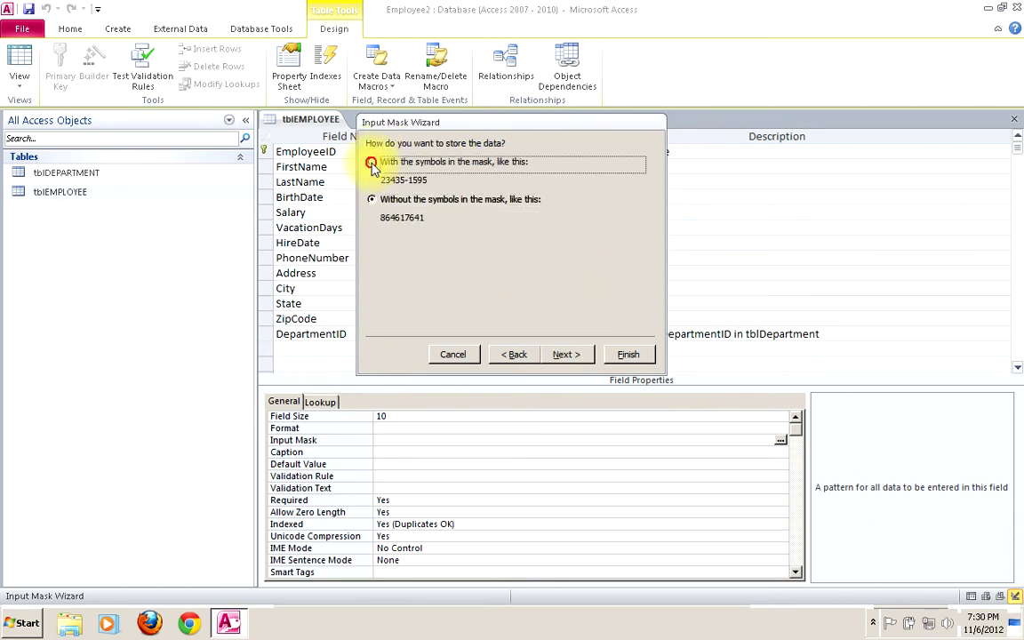
pyautogui.click(566, 354)
pyautogui.click(617, 354)
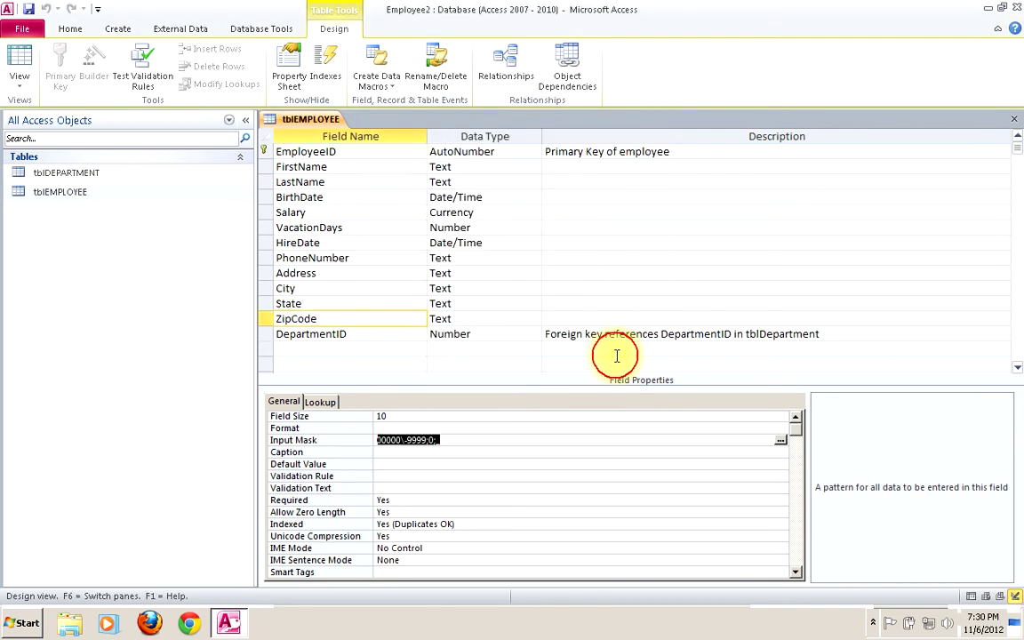
# - Set the DepartmentID field's caption to Department
pyautogui.click(364, 334)
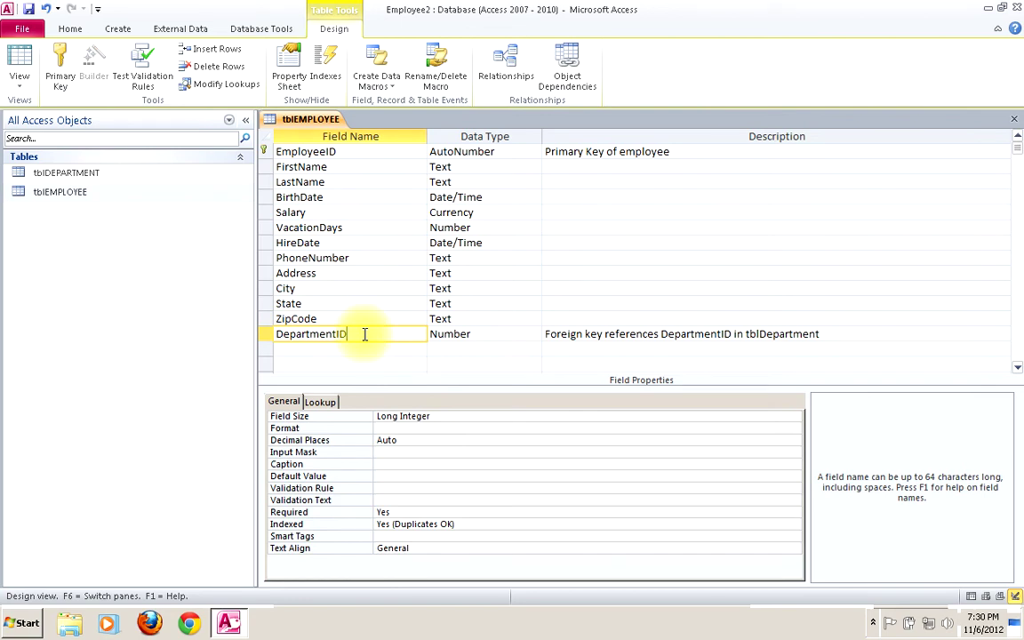
pyautogui.click(385, 475)
pyautogui.click(384, 464)
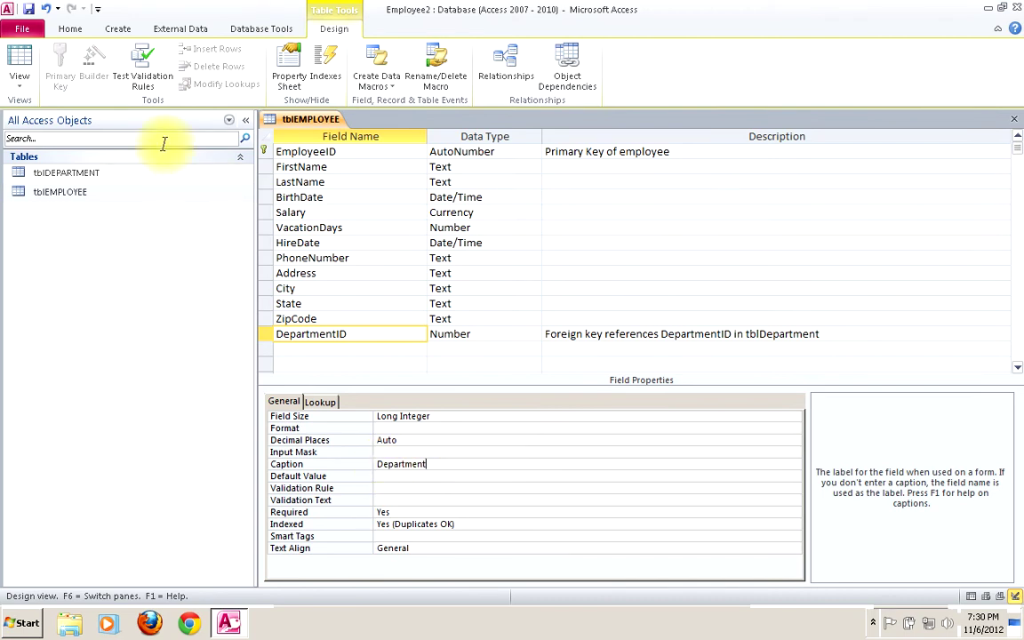
# - Save the tblEMPLOYEE design and switch the table to Datasheet view
pyautogui.click(30, 11)
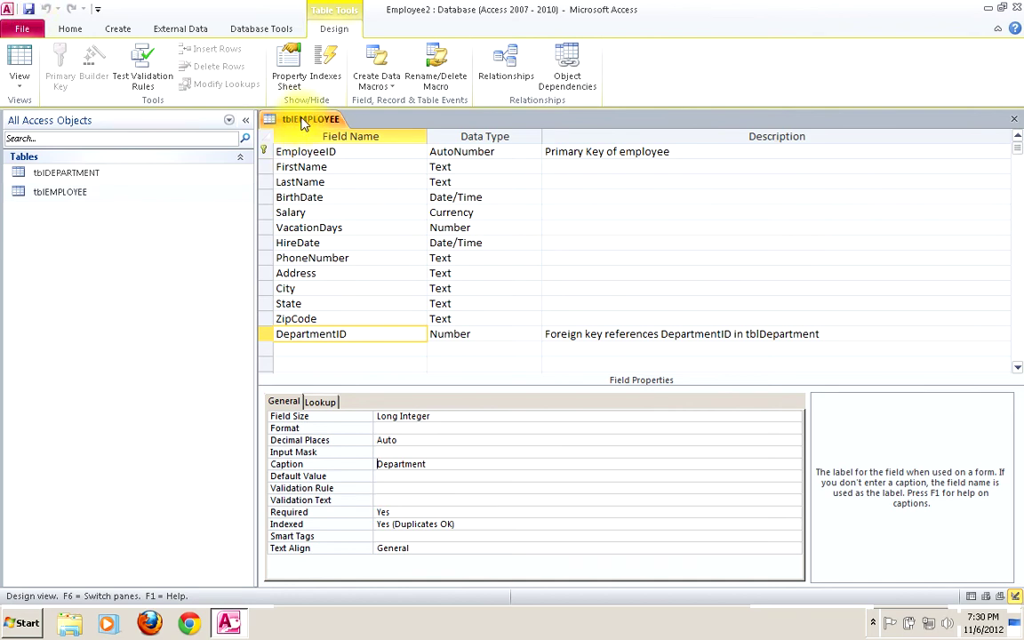
pyautogui.click(19, 57)
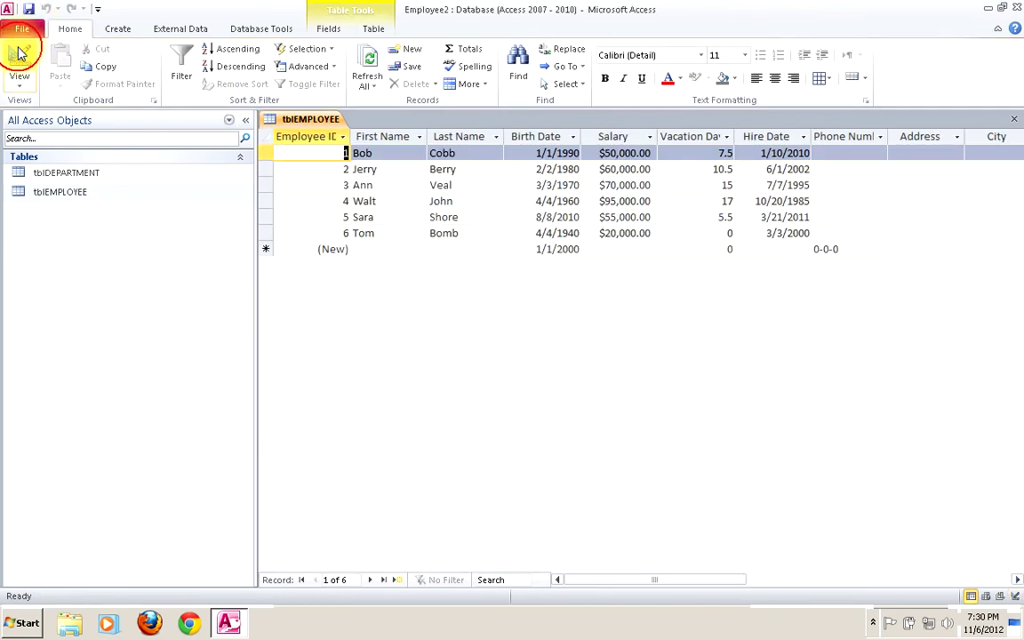
# - Try to enter a complete ten-digit phone number in the first employee's Phone Number field
pyautogui.click(1019, 579)
pyautogui.click(1019, 579)
pyautogui.click(1018, 579)
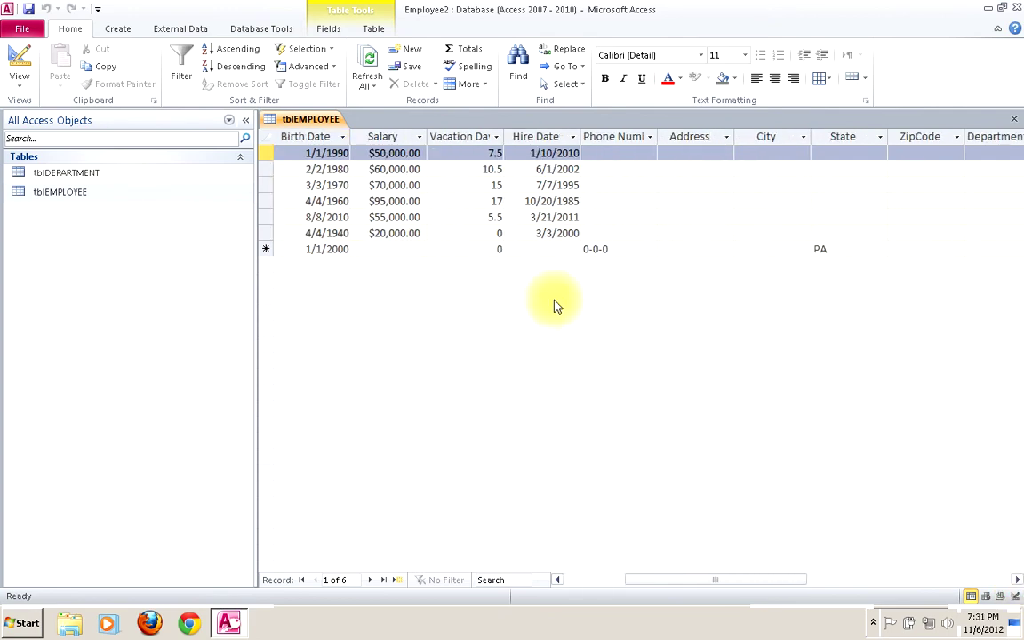
pyautogui.click(599, 153)
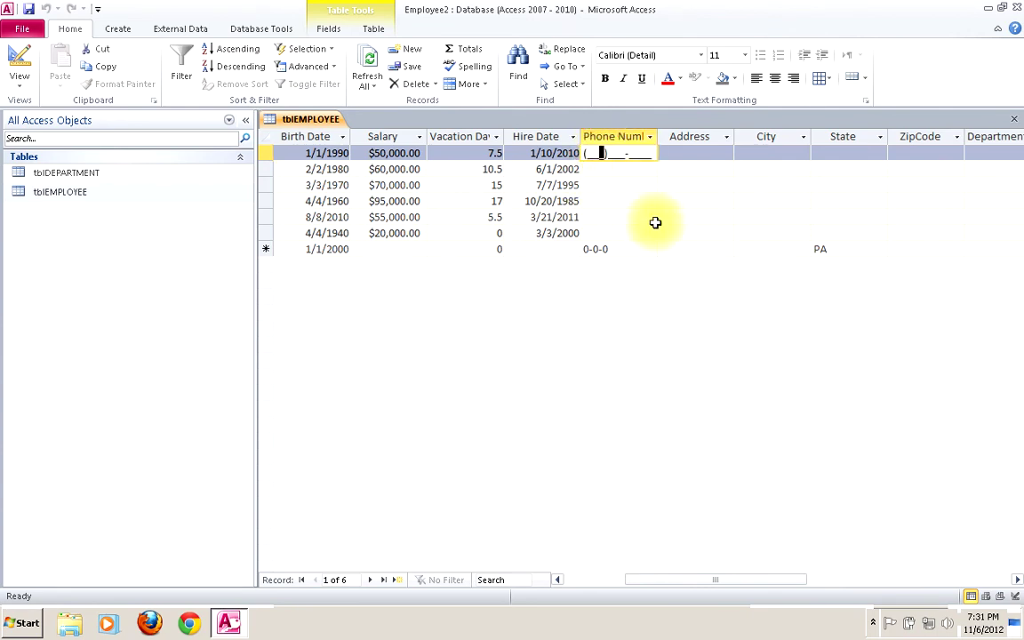
pyautogui.press('Left')
pyautogui.press('Left')
pyautogui.write('111222')
pyautogui.write('1234')
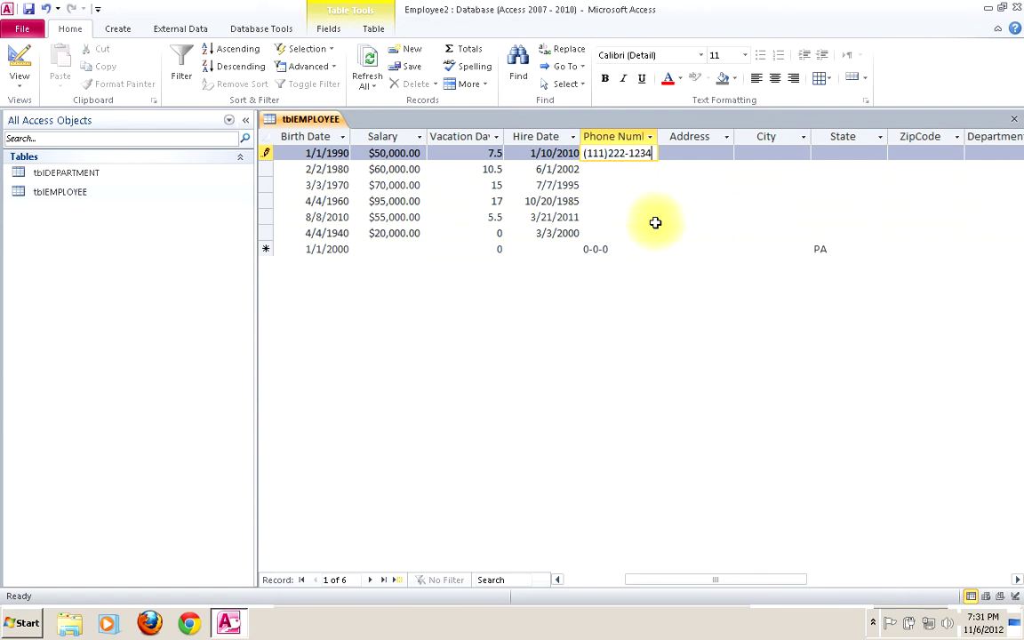
pyautogui.write('5')
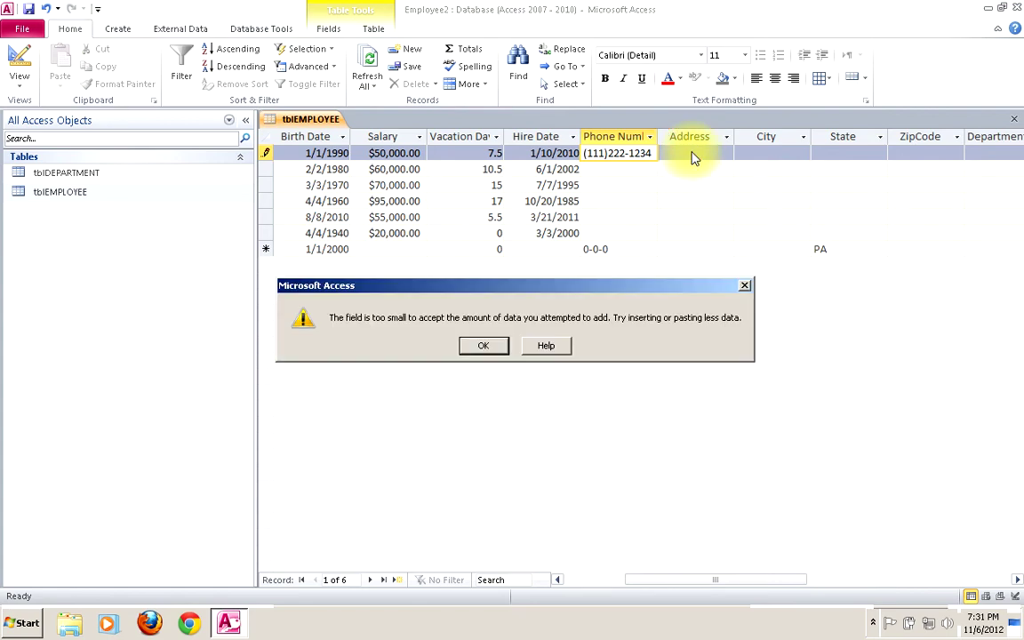
pyautogui.click(485, 351)
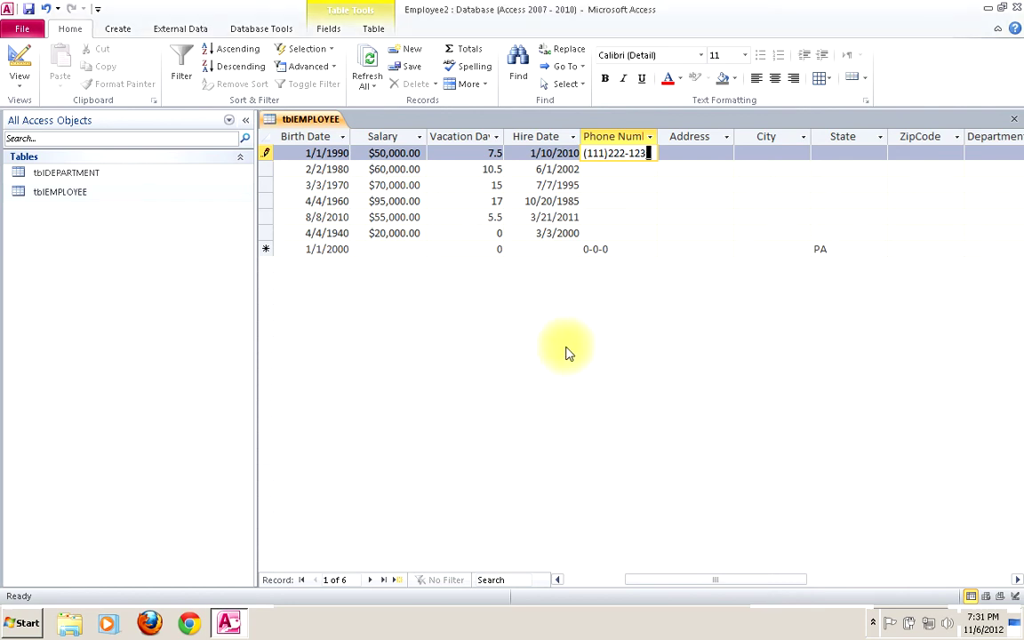
# - Shorten the first employee's phone number to its first five digits and try to save the record
pyautogui.press('BackSpace')
pyautogui.press('BackSpace')
pyautogui.press('BackSpace')
pyautogui.press('BackSpace')
pyautogui.press('BackSpace')
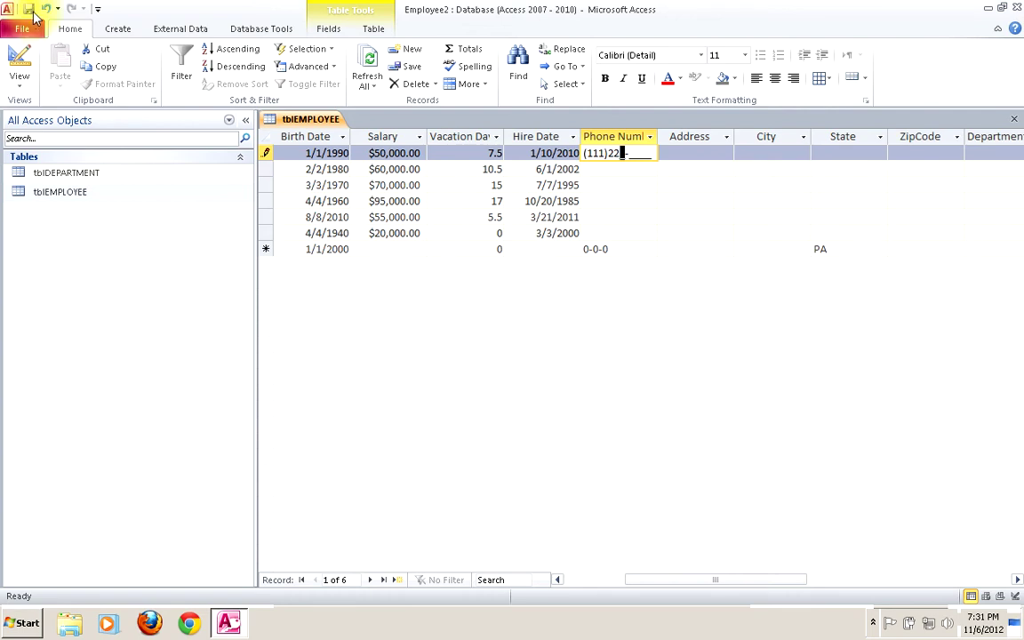
pyautogui.click(29, 9)
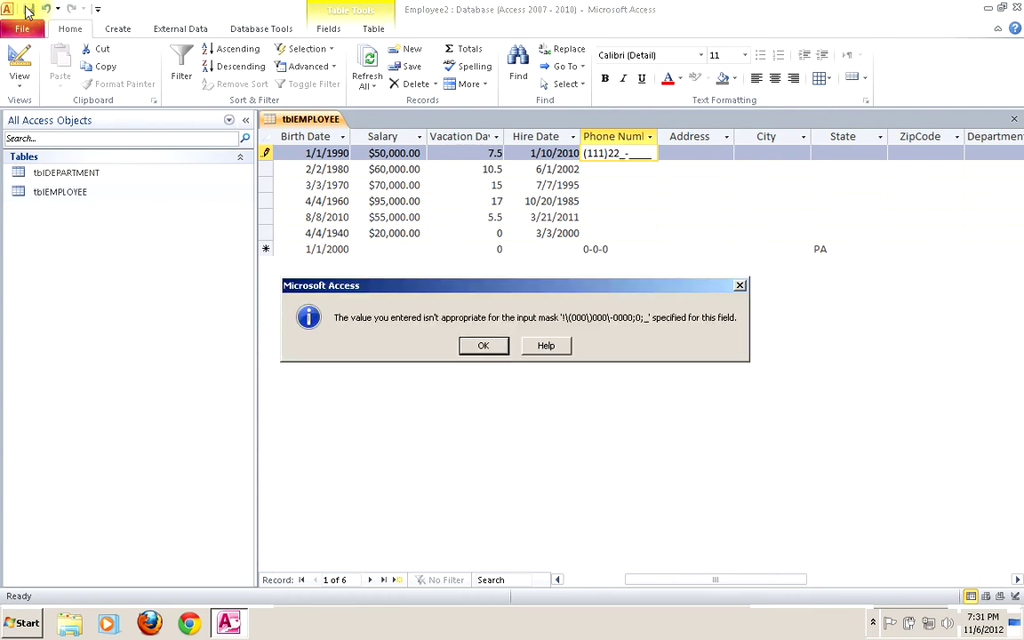
pyautogui.click(483, 347)
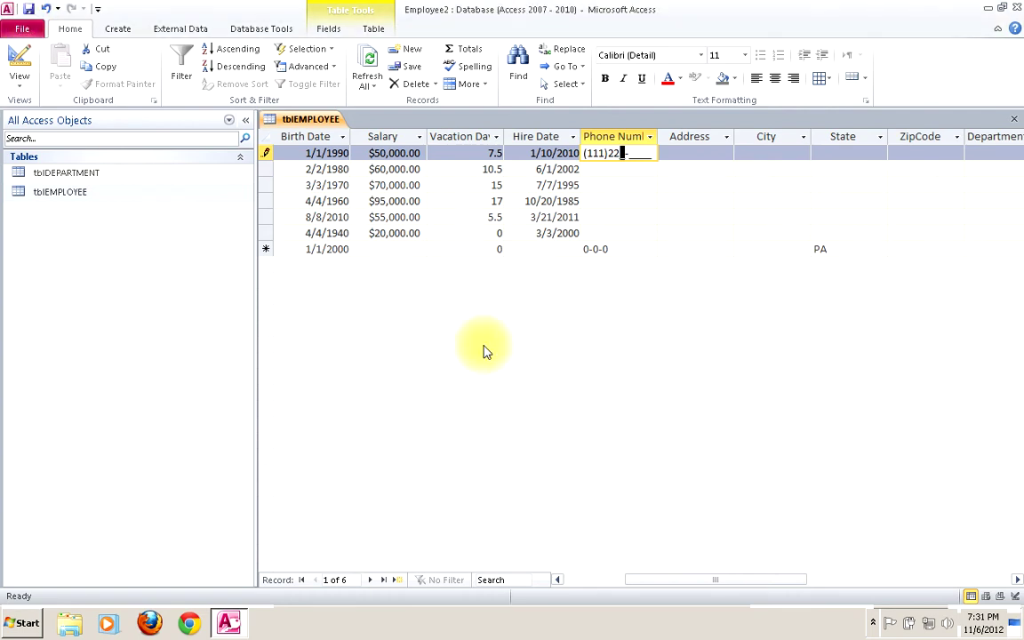
# - Close tblEMPLOYEE, discarding the incomplete phone number entry
pyautogui.rightClick(291, 119)
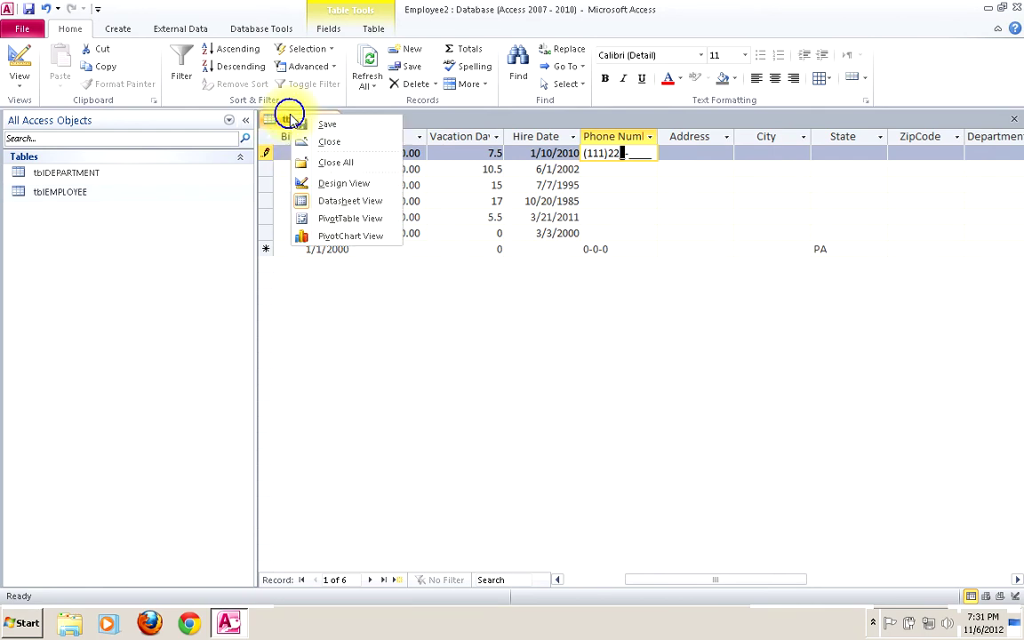
pyautogui.click(302, 182)
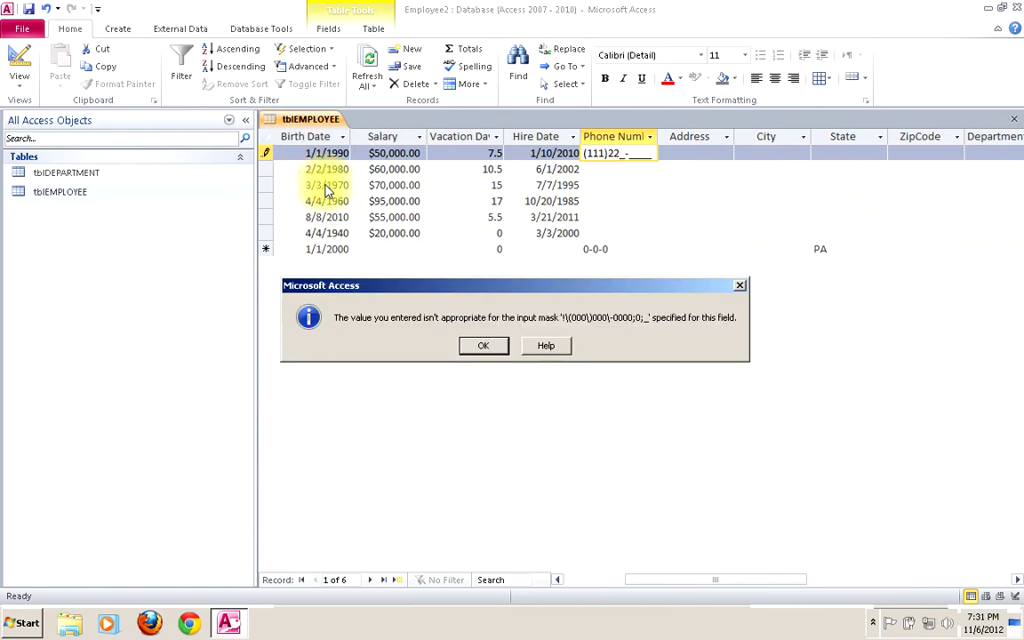
pyautogui.click(483, 345)
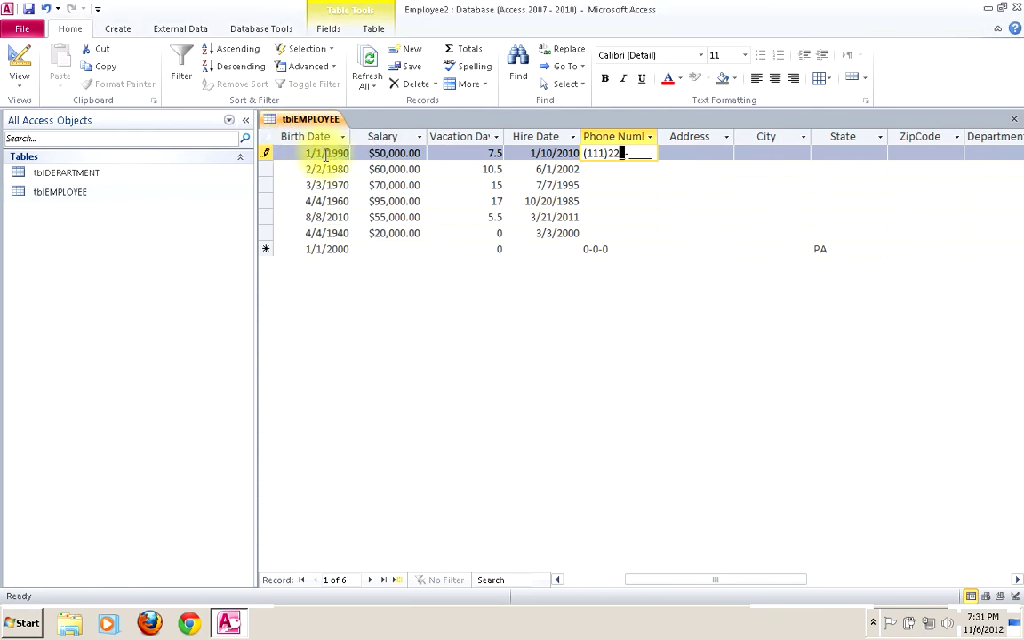
pyautogui.rightClick(316, 119)
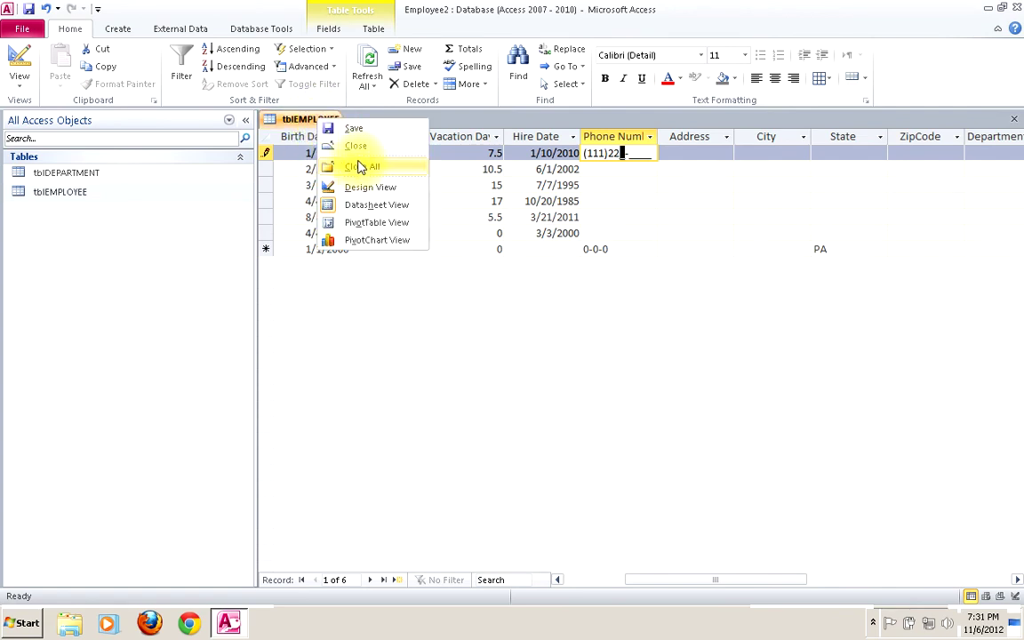
pyautogui.click(354, 128)
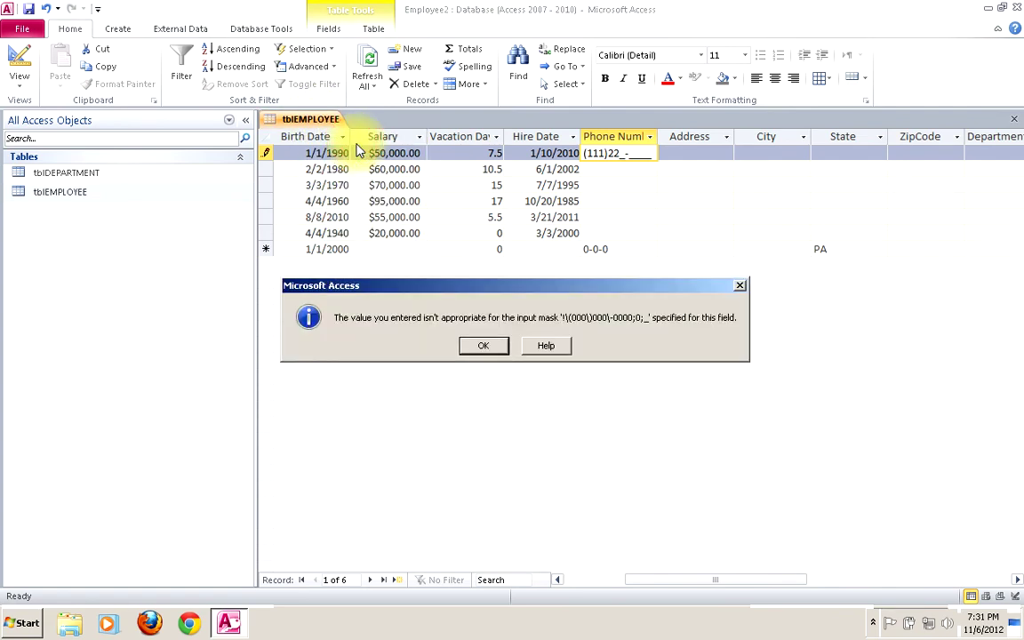
pyautogui.click(483, 345)
pyautogui.click(481, 359)
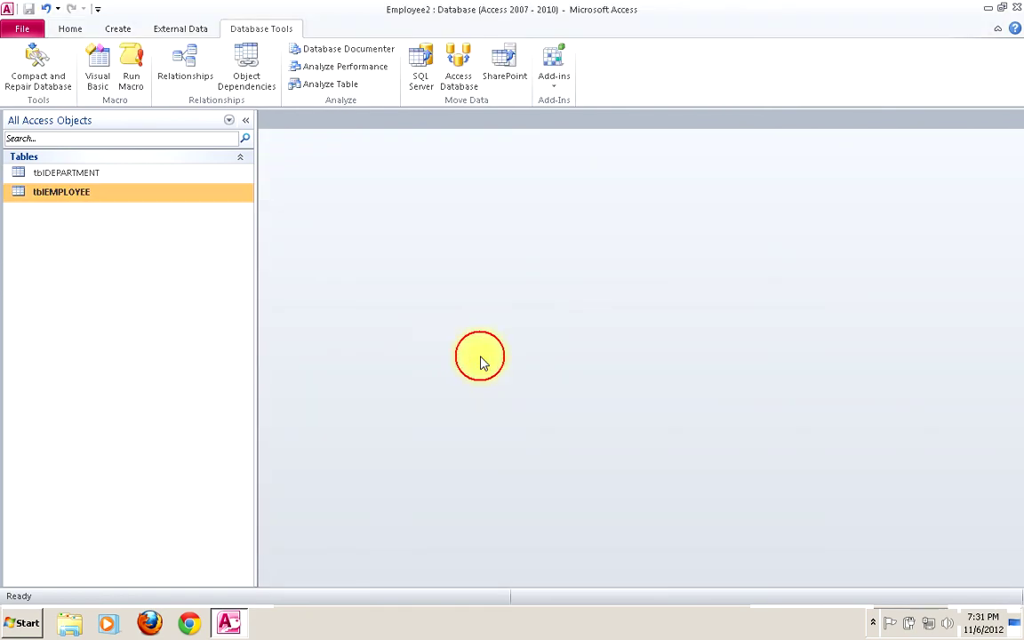
# - Open tblEMPLOYEE in Design view, set the PhoneNumber field size to 13, and save the table
pyautogui.rightClick(63, 197)
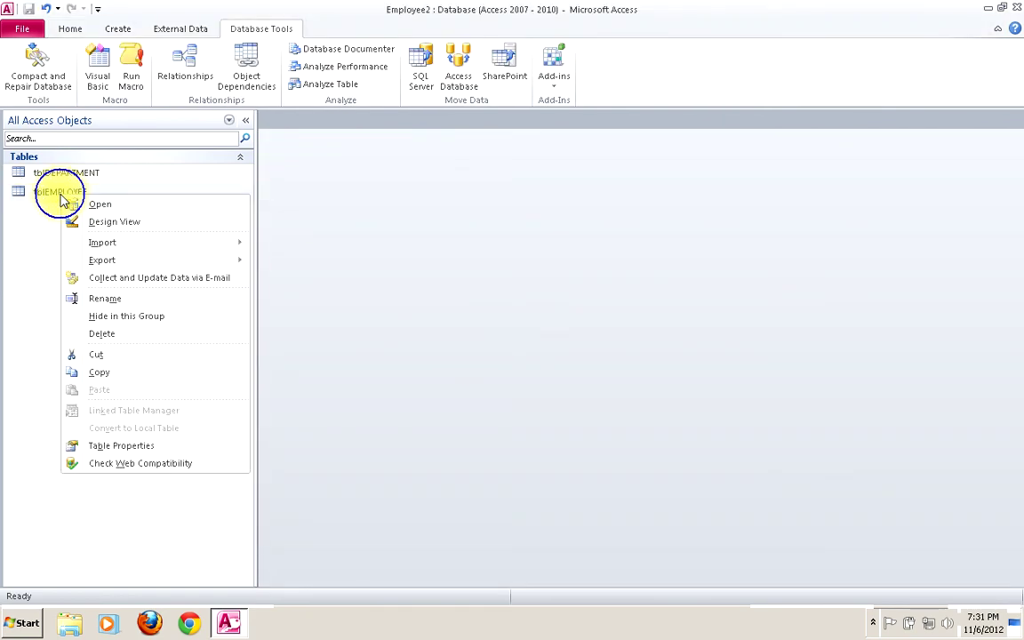
pyautogui.click(89, 224)
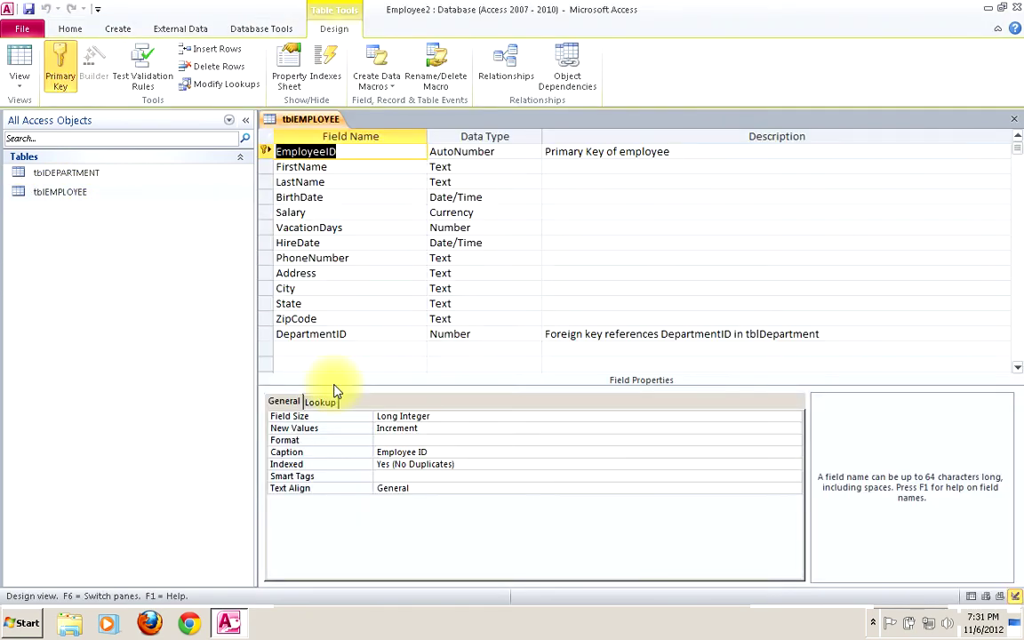
pyautogui.click(361, 258)
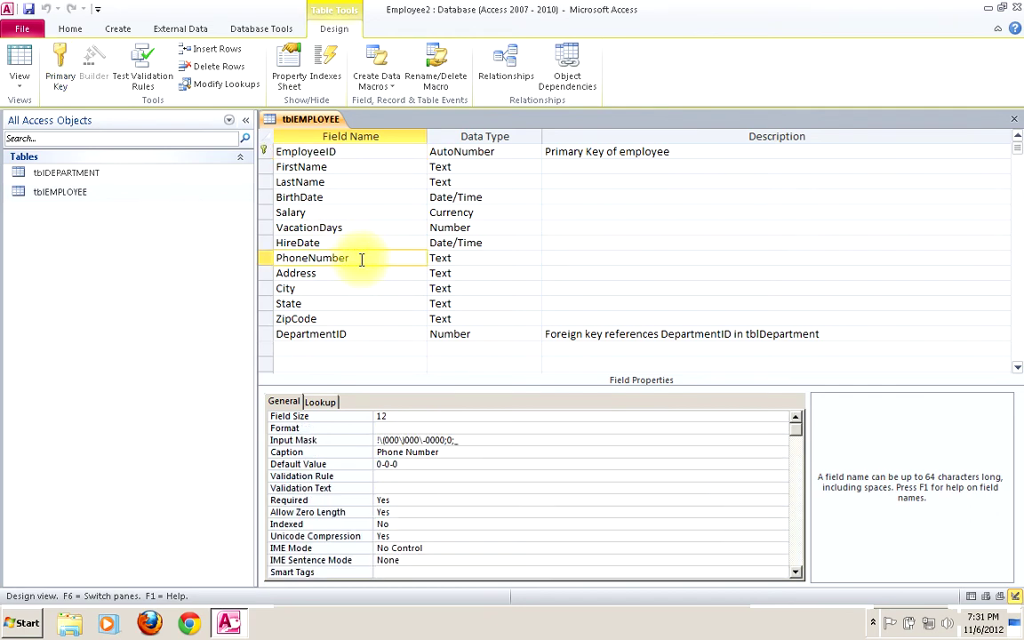
pyautogui.click(399, 416)
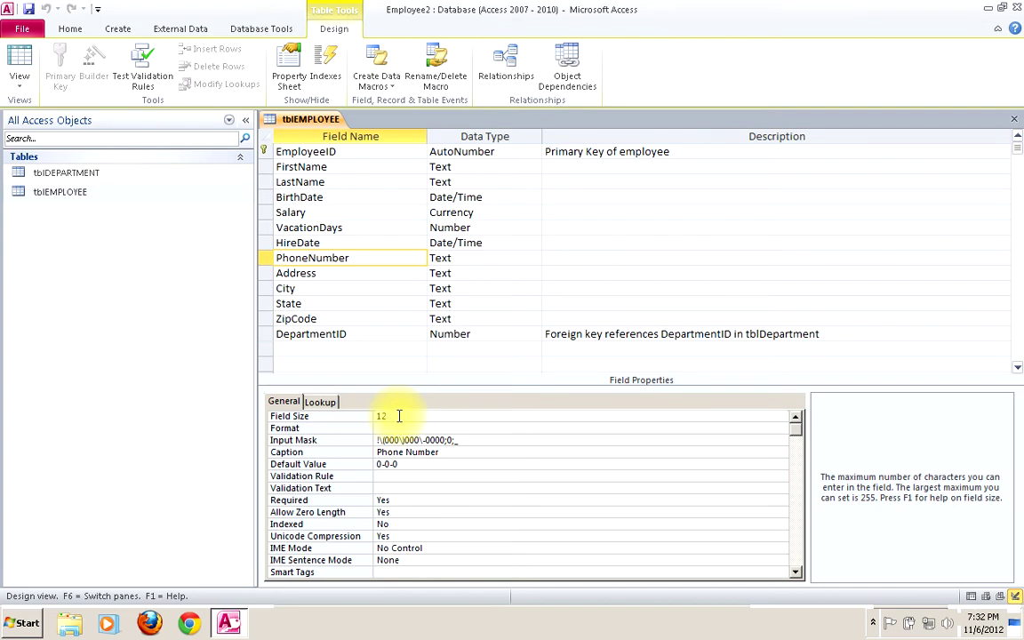
pyautogui.press('BackSpace')
pyautogui.write('3')
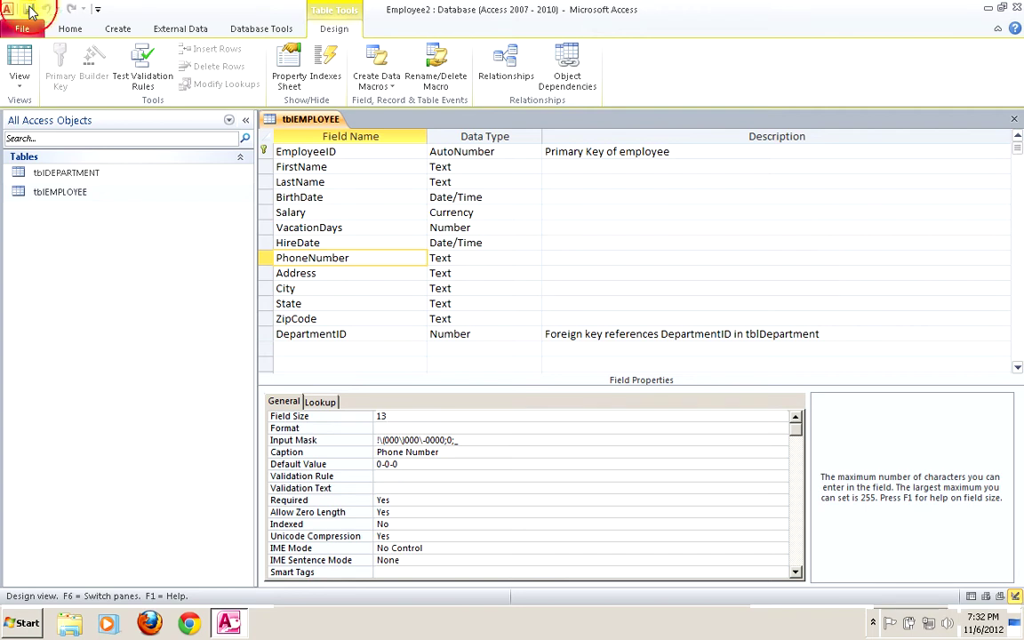
# - Switch tblEMPLOYEE to Datasheet view and enter a full phone number for the first employee
pyautogui.rightClick(304, 121)
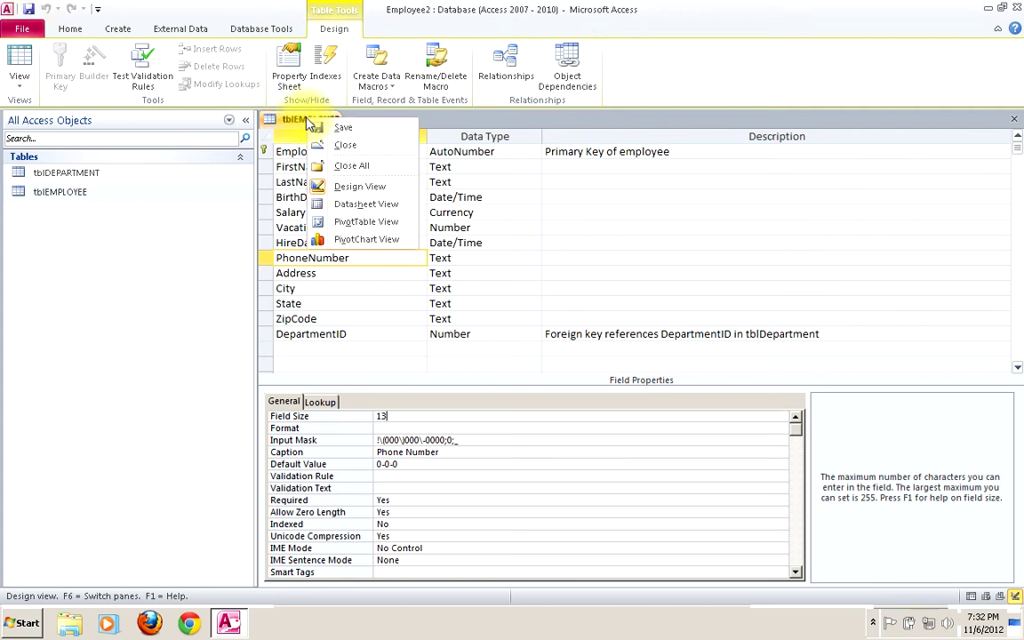
pyautogui.click(346, 204)
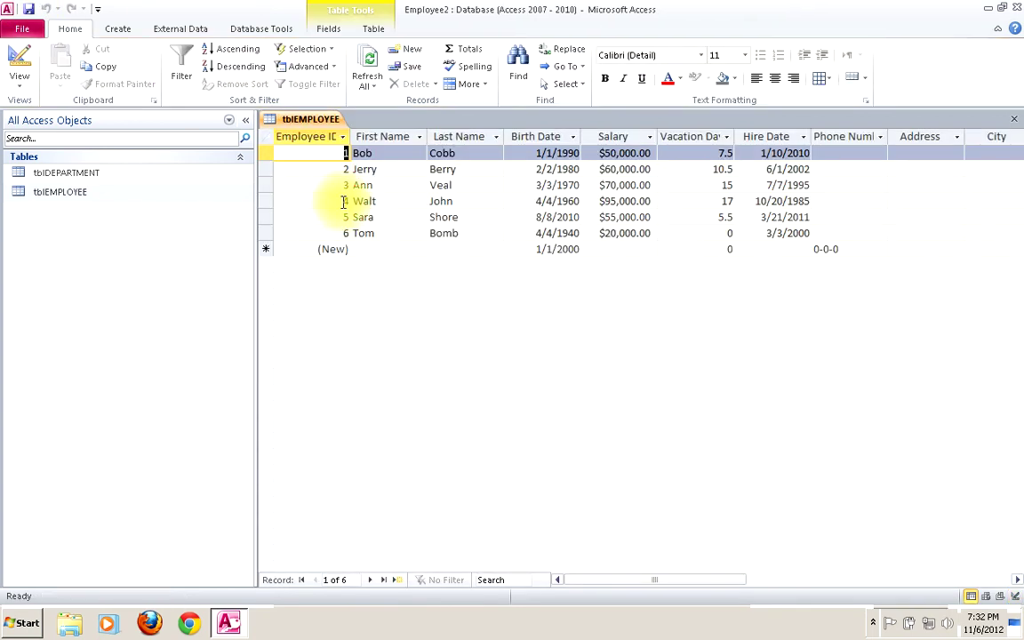
pyautogui.click(842, 152)
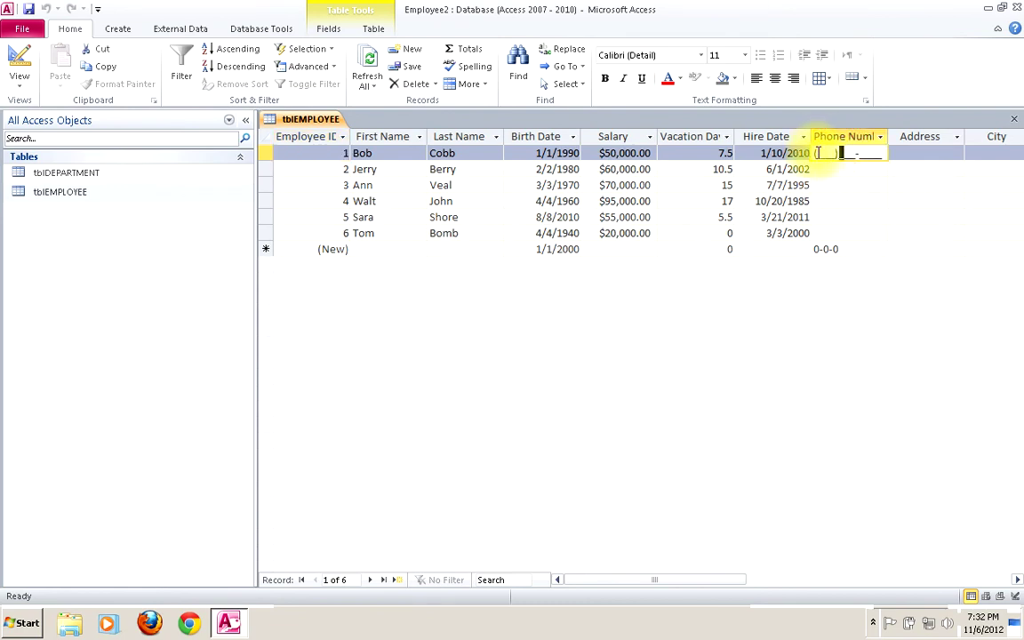
pyautogui.write('111)222-')
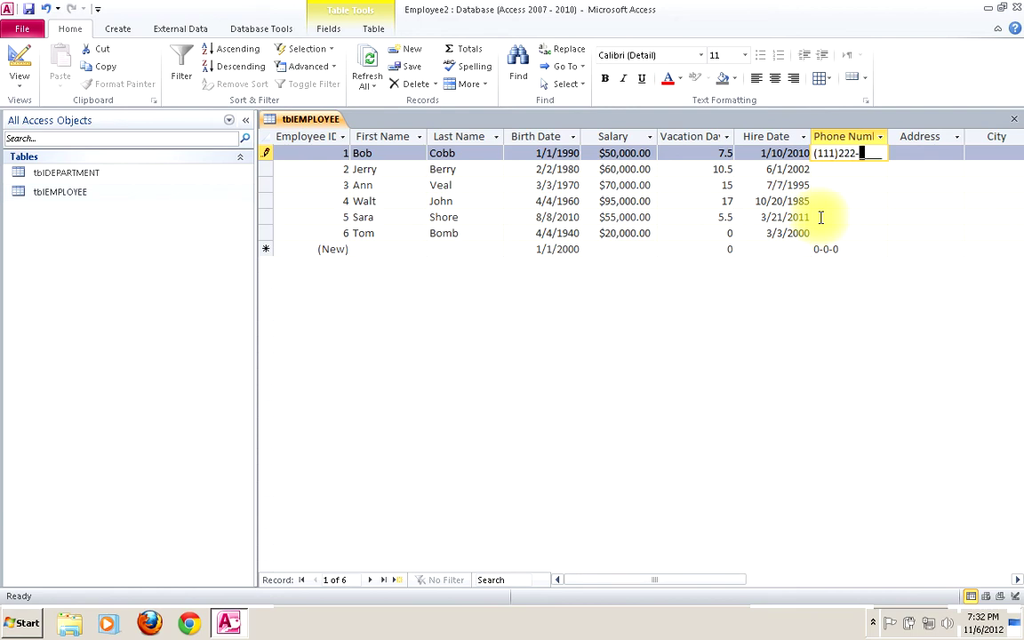
pyautogui.write('1234')
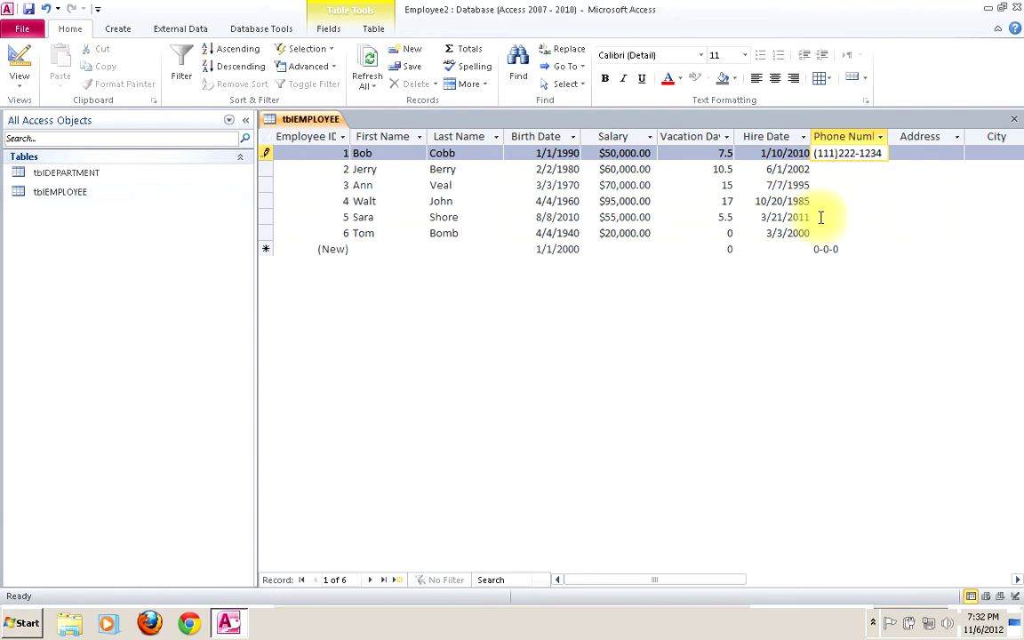
# - Fill in the first employee's street address, city, and state in the datasheet
pyautogui.click(924, 156)
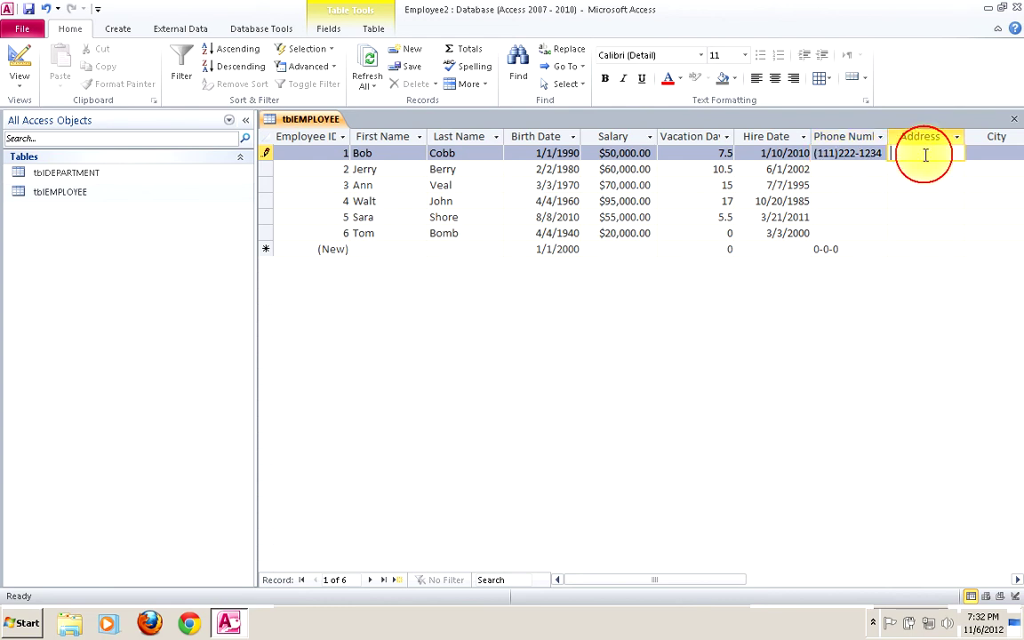
pyautogui.click(1018, 580)
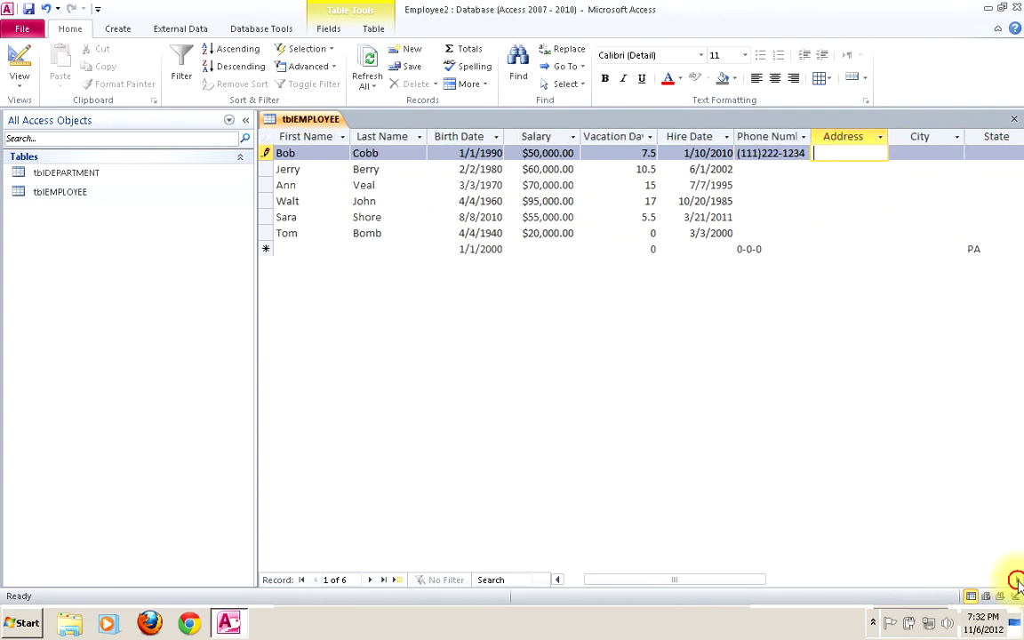
pyautogui.click(1017, 579)
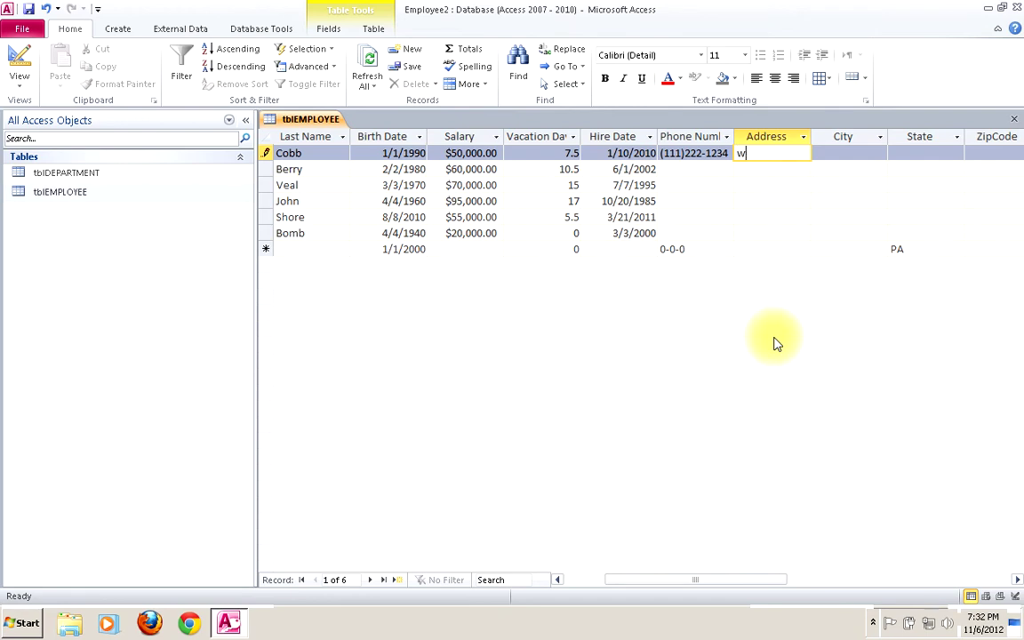
pyautogui.write('West St.')
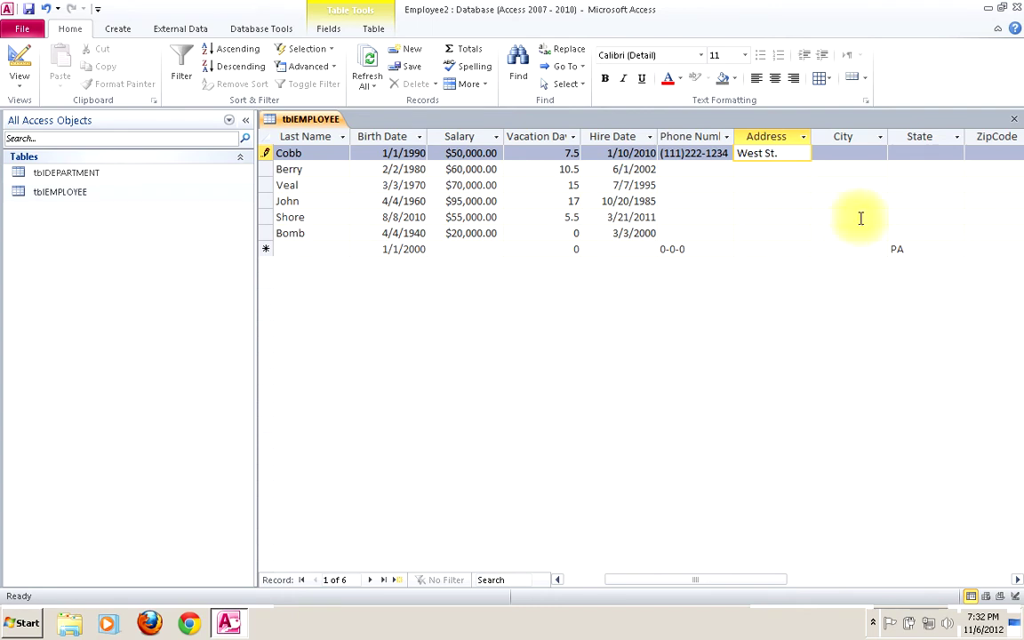
pyautogui.click(851, 154)
pyautogui.write('Washin')
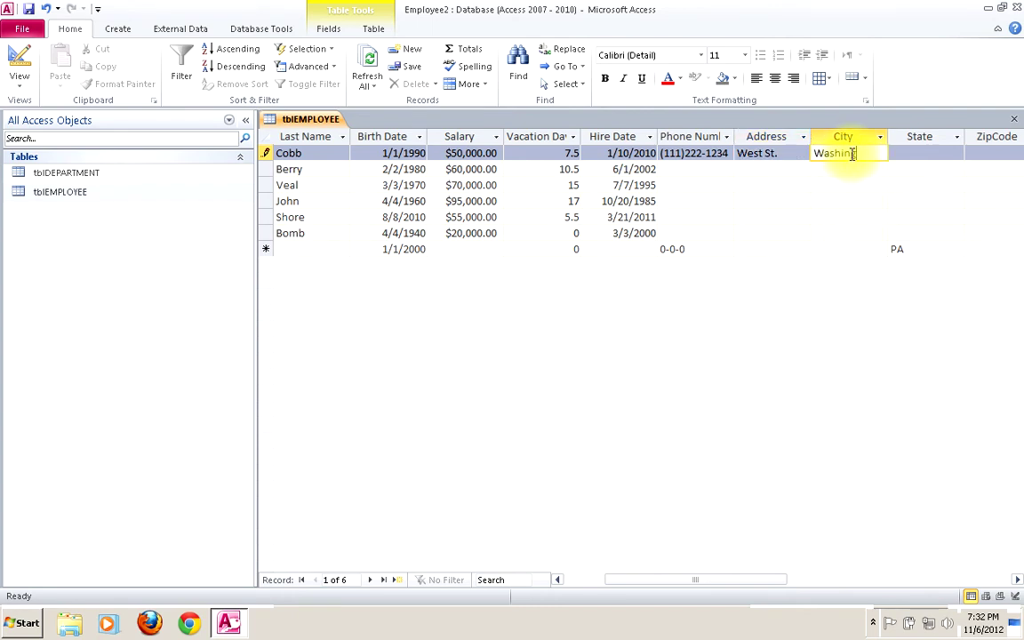
pyautogui.write('gton')
pyautogui.click(939, 153)
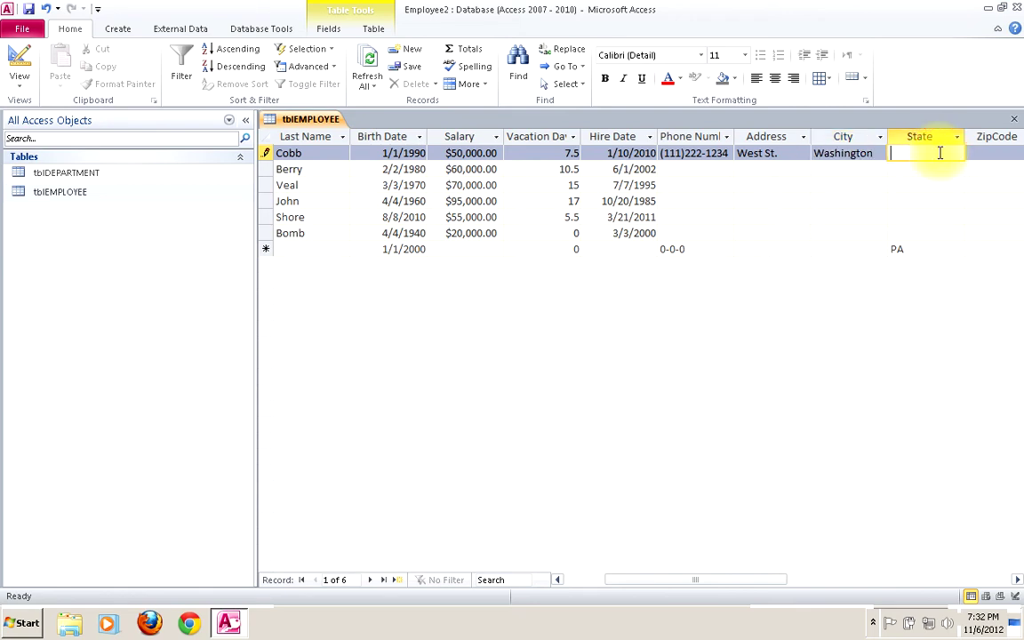
pyautogui.write('PA')
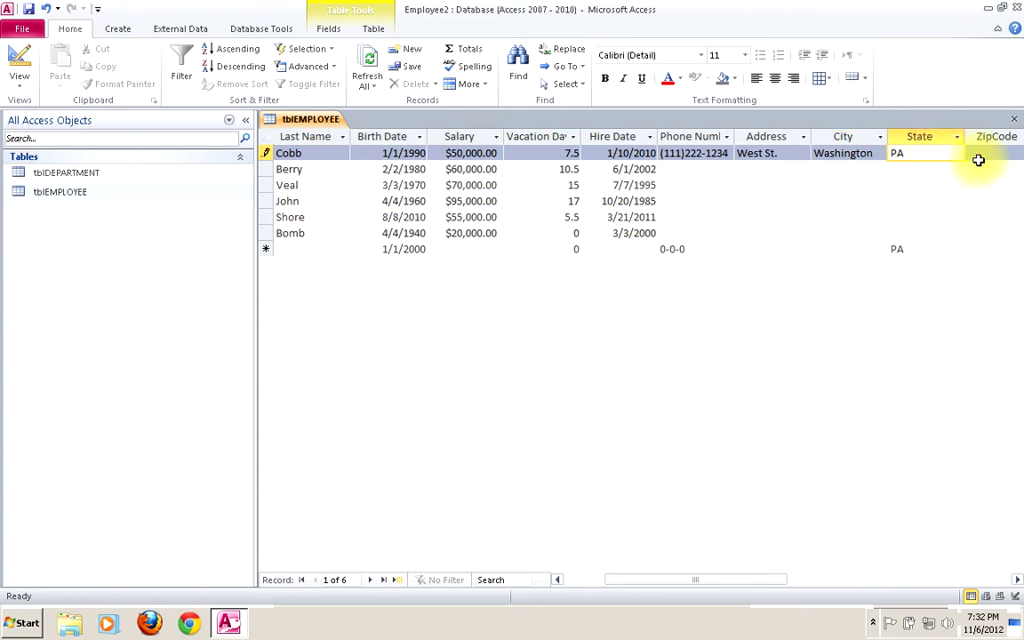
# - Enter a five-digit zip code for the first employee and commit the record by moving to the second employee's Phone Number
pyautogui.click(981, 153)
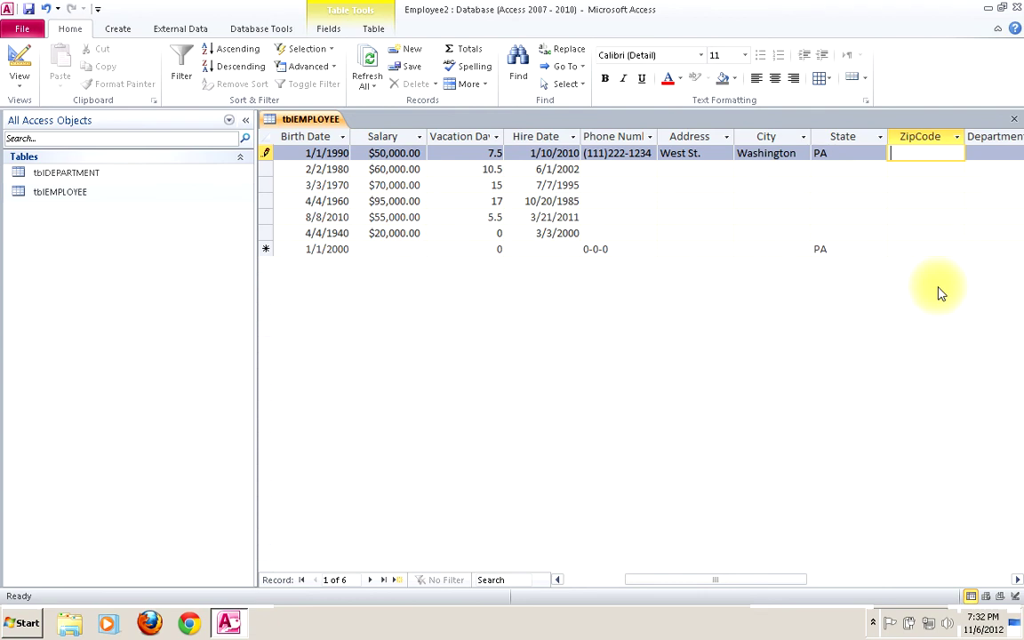
pyautogui.write('1')
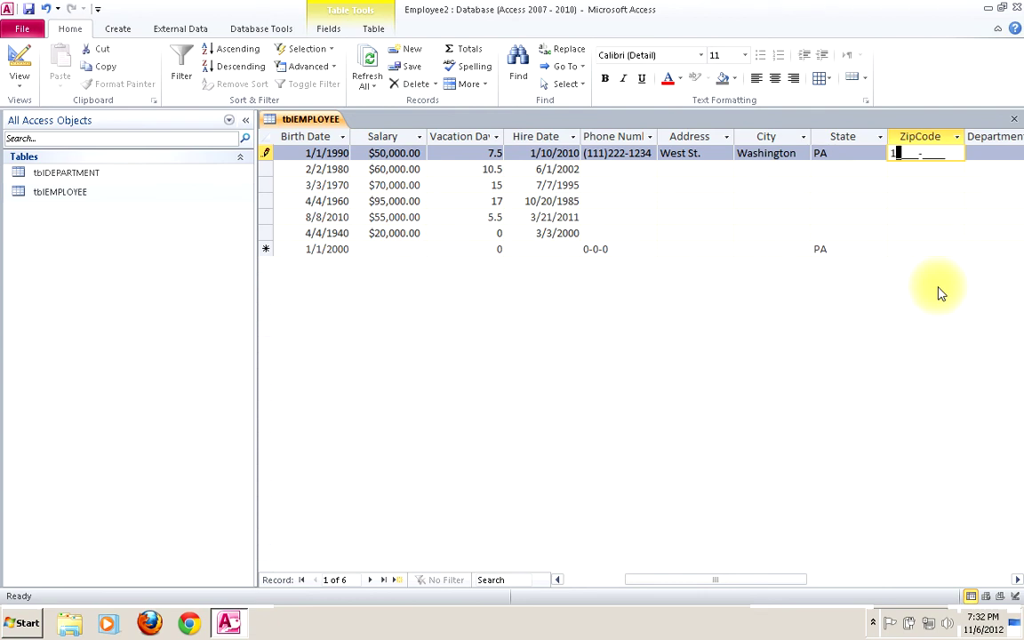
pyautogui.write('1111')
pyautogui.click(981, 153)
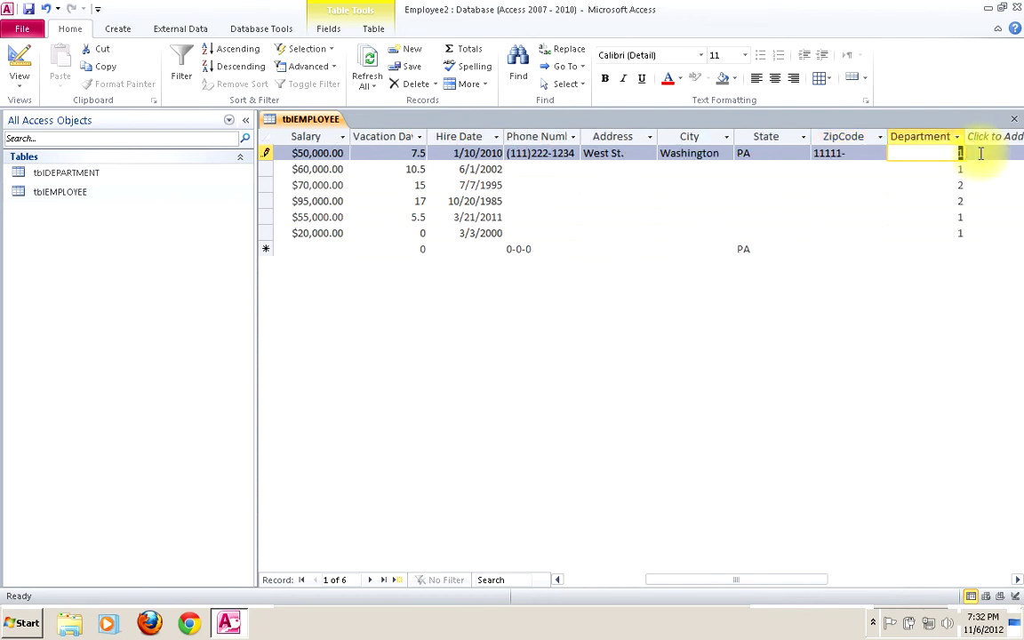
pyautogui.click(531, 169)
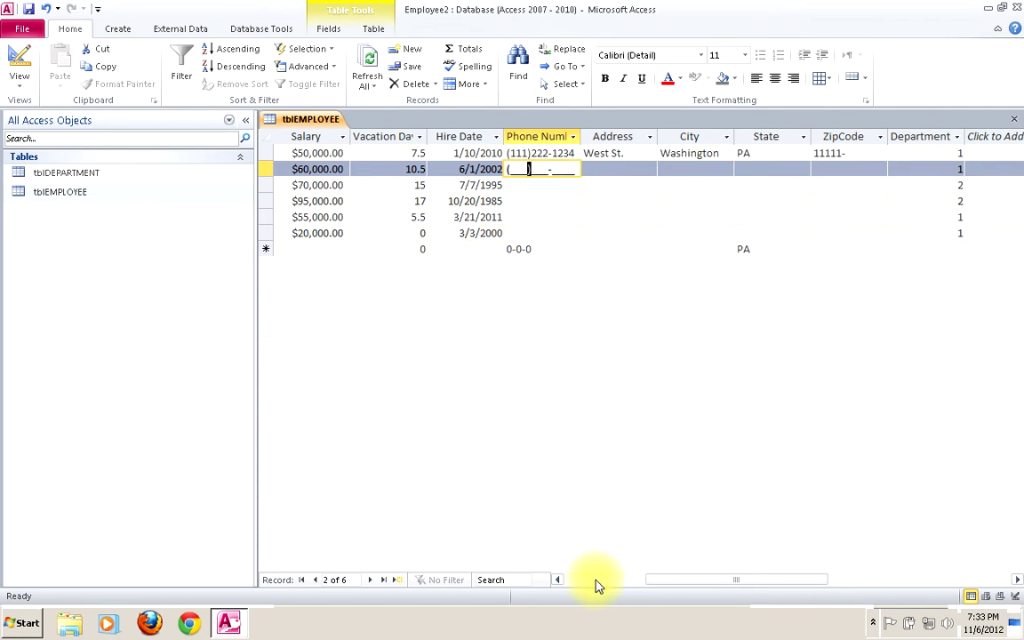
# - Start a new employee record in tblEMPLOYEE and enter the employee's first and last name
pyautogui.click(559, 584)
pyautogui.click(560, 584)
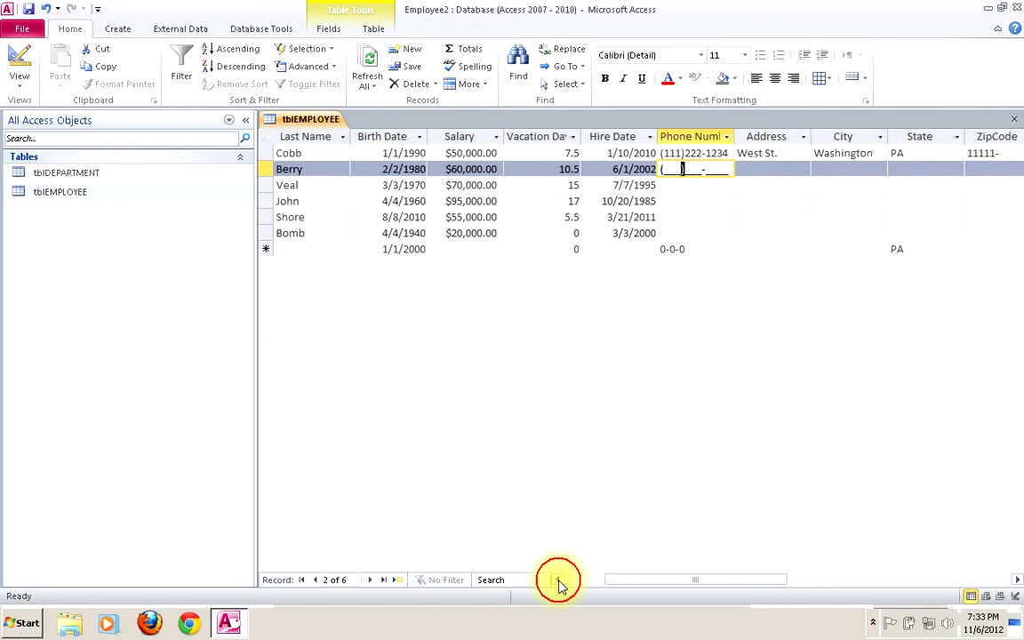
pyautogui.click(560, 584)
pyautogui.click(560, 584)
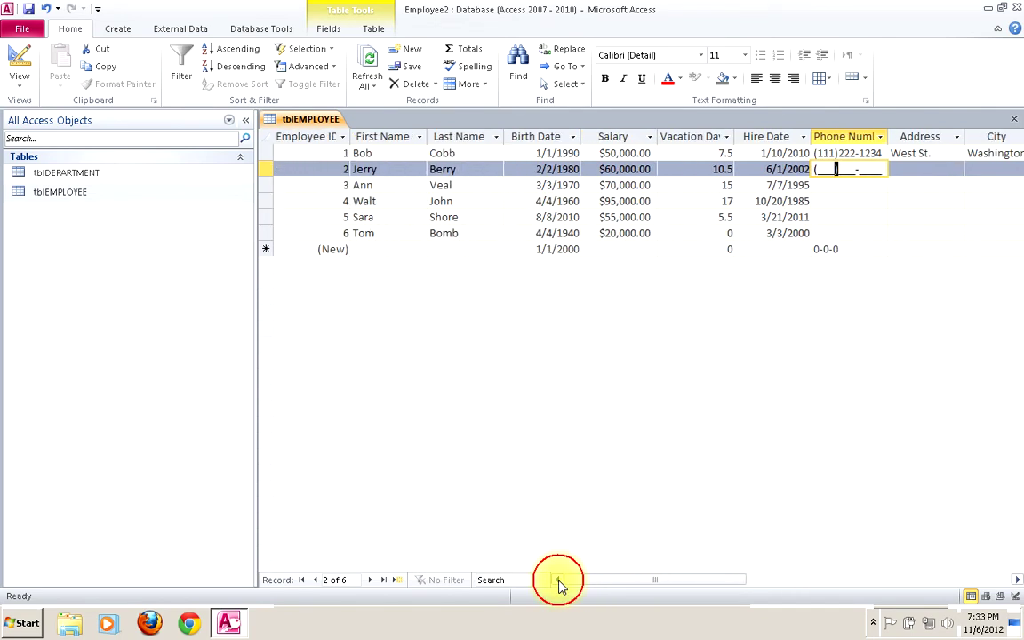
pyautogui.click(370, 250)
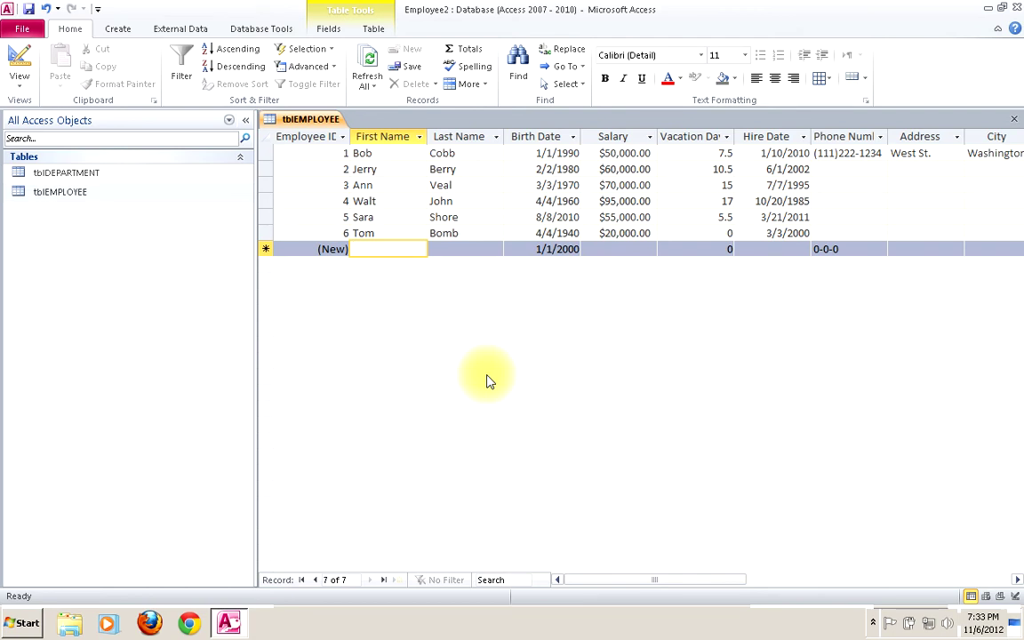
pyautogui.write('Sue')
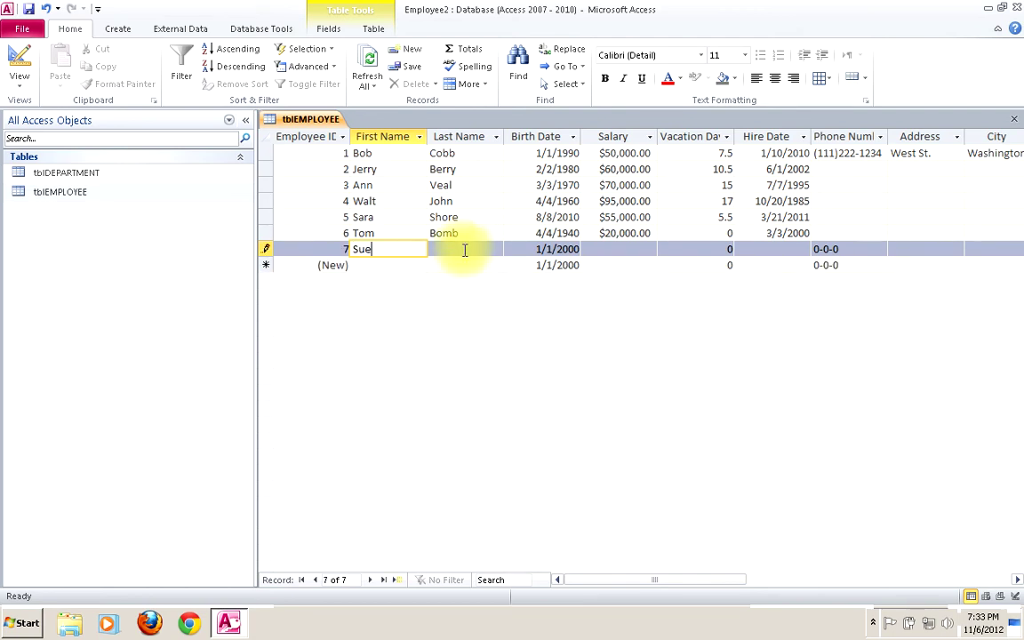
pyautogui.click(464, 250)
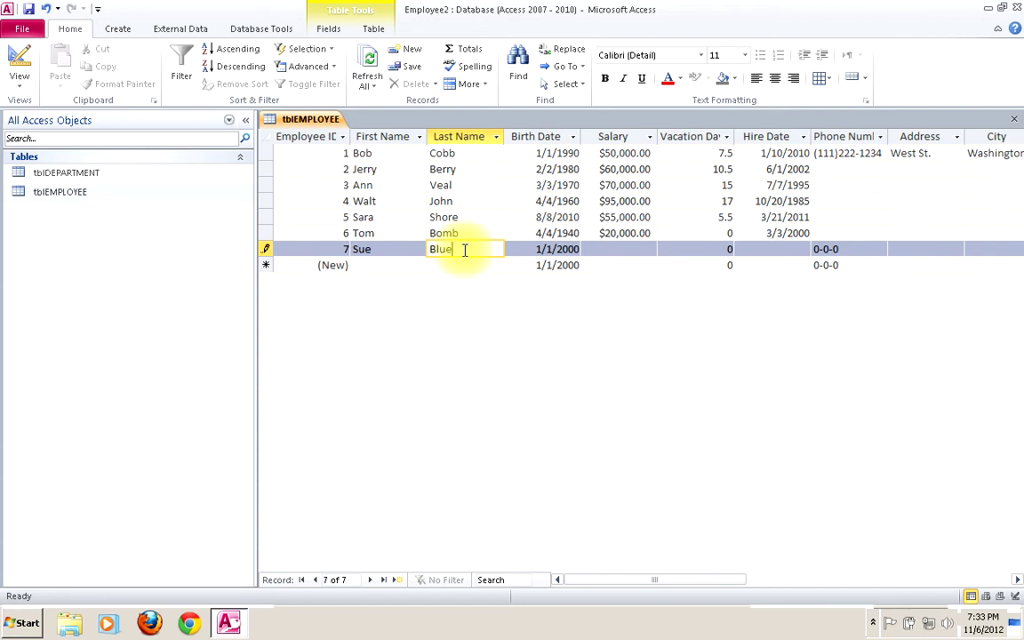
# - Change the year in the new employee's Birth Date, keeping the default month and day
pyautogui.click(550, 252)
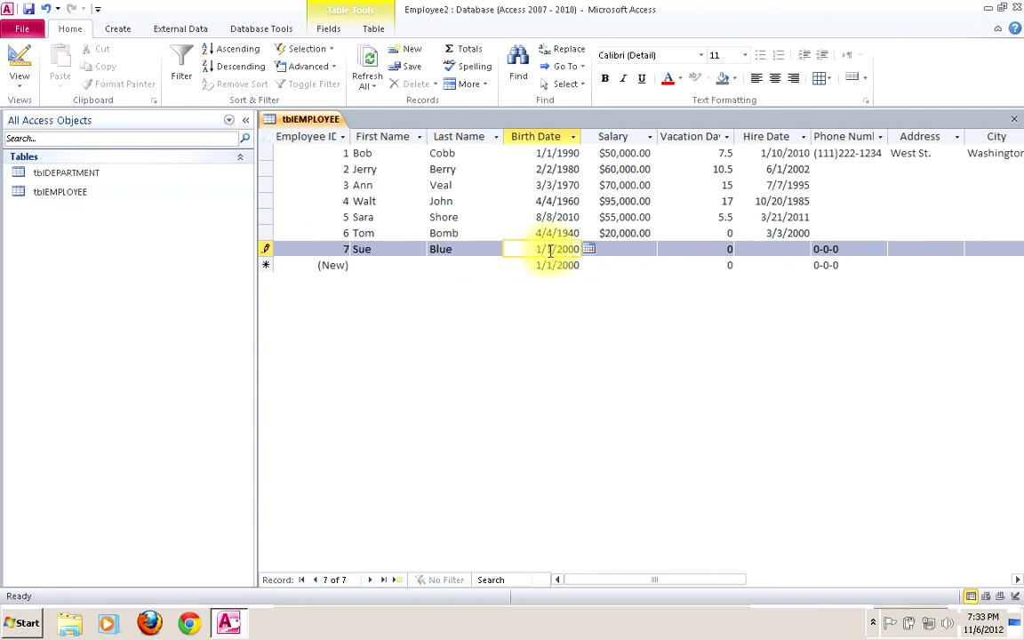
pyautogui.click(588, 249)
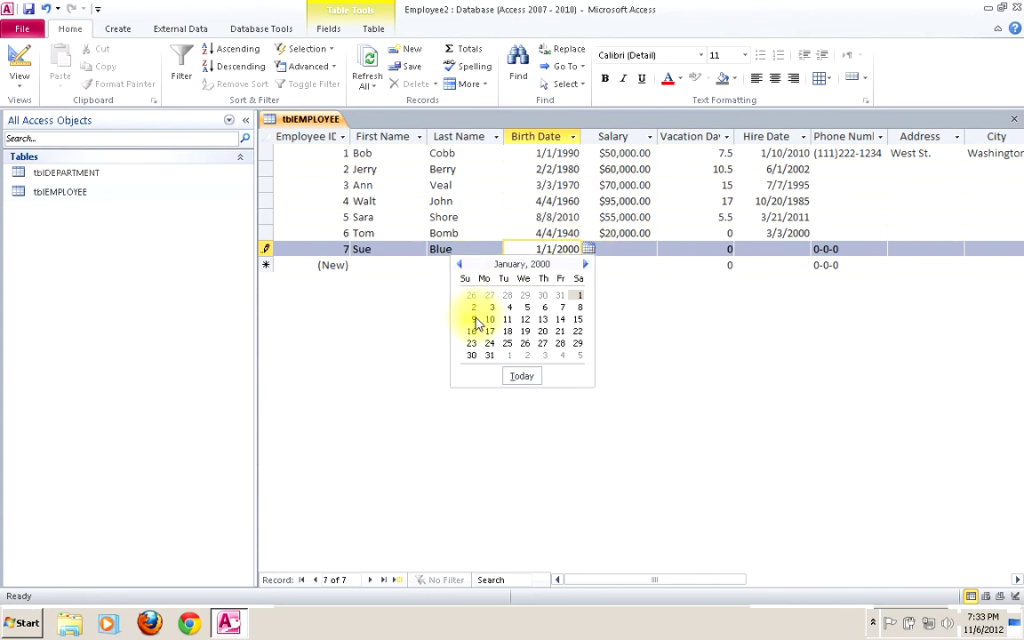
pyautogui.click(568, 250)
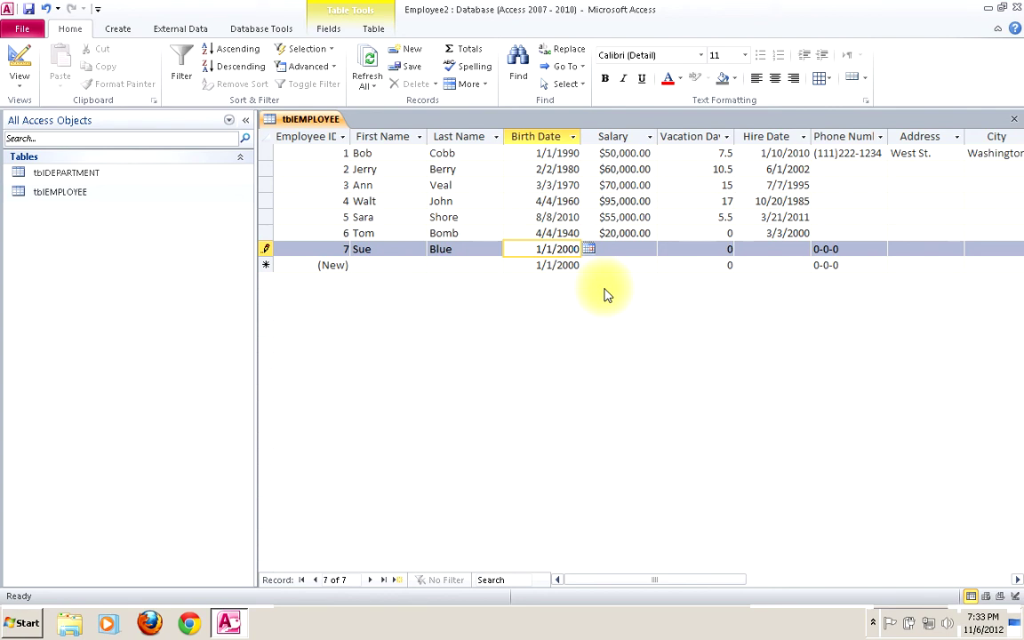
pyautogui.press('BackSpace')
pyautogui.press('BackSpace')
pyautogui.press('BackSpace')
pyautogui.press('BackSpace')
pyautogui.write('1990')
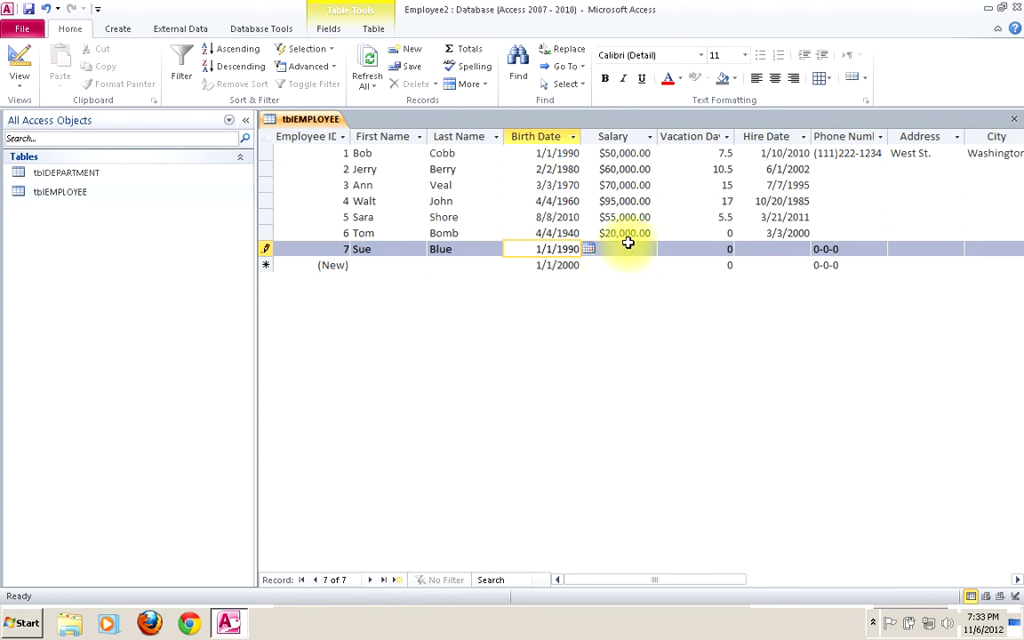
# - Try to commit the new employee's birth date by leaving the field and saving the record, dismissing each validation warning
pyautogui.click(630, 249)
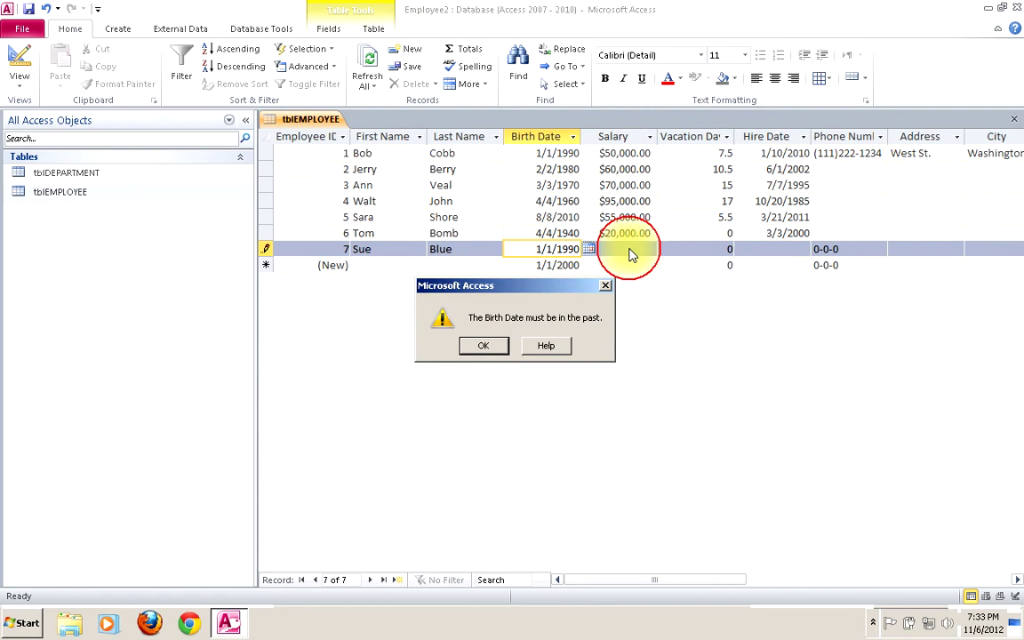
pyautogui.click(485, 346)
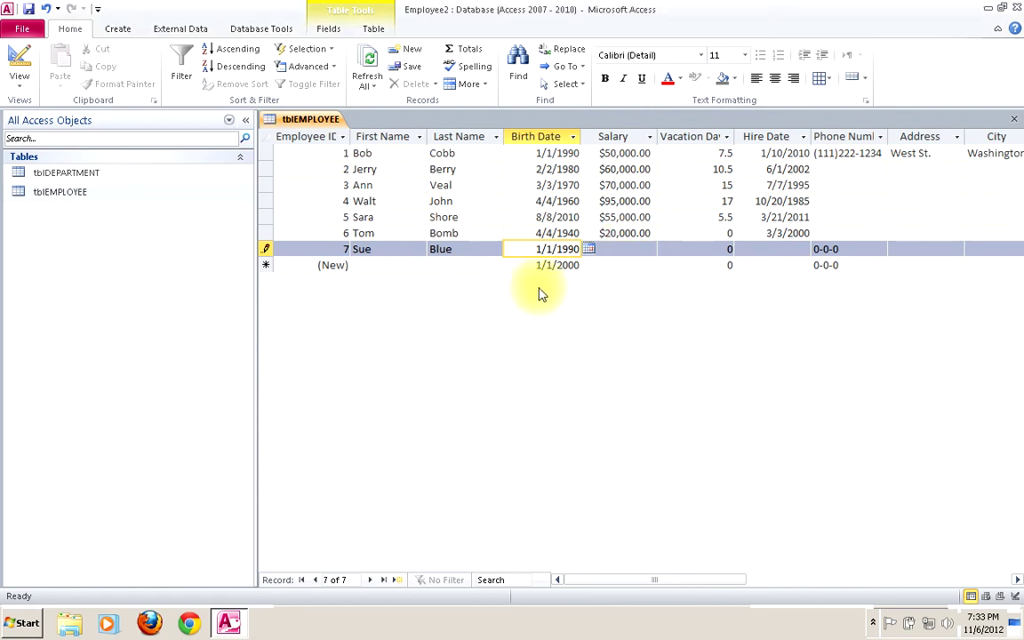
pyautogui.click(569, 233)
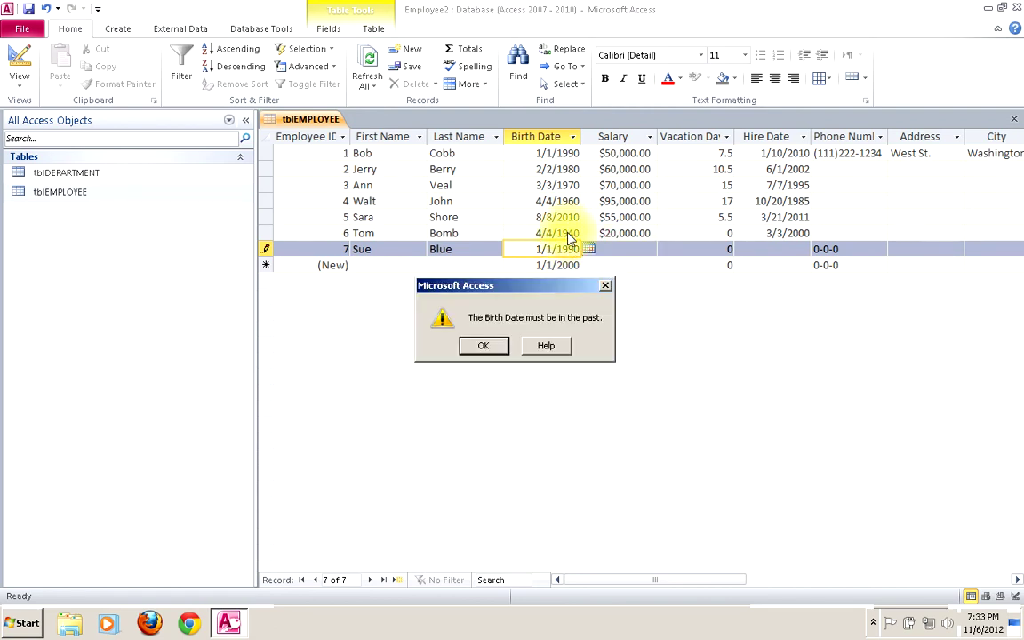
pyautogui.click(485, 344)
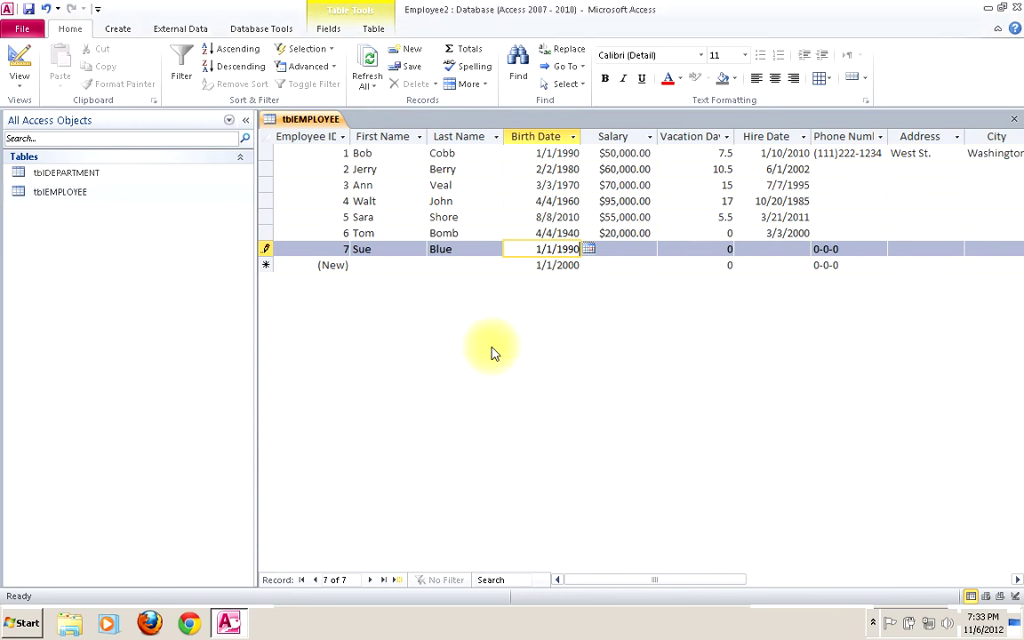
pyautogui.click(29, 11)
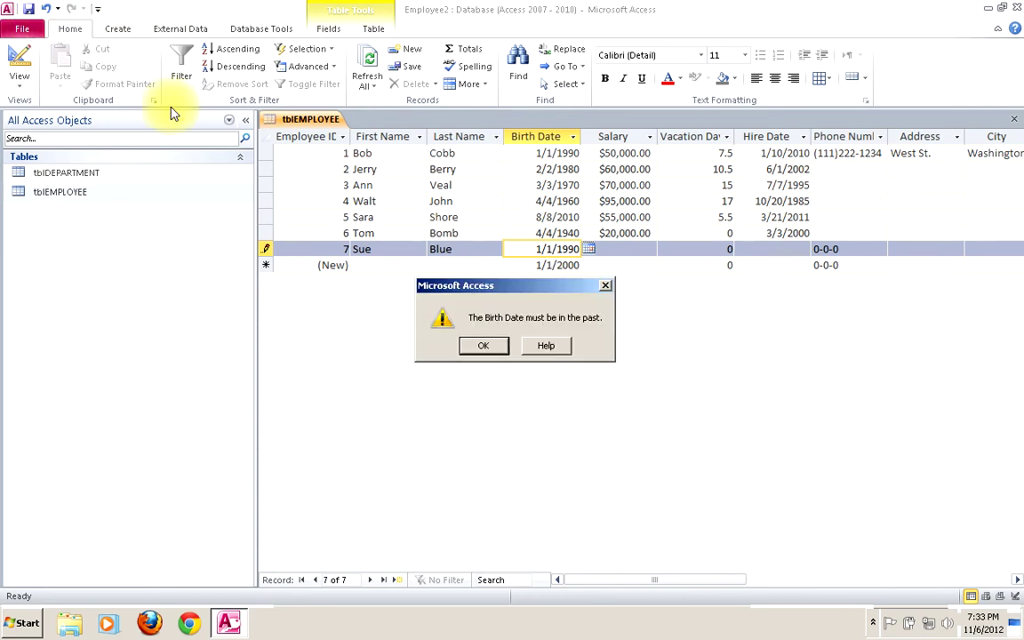
pyautogui.click(480, 347)
# - Close tblEMPLOYEE and discard the unsaved new employee record
pyautogui.rightClick(306, 119)
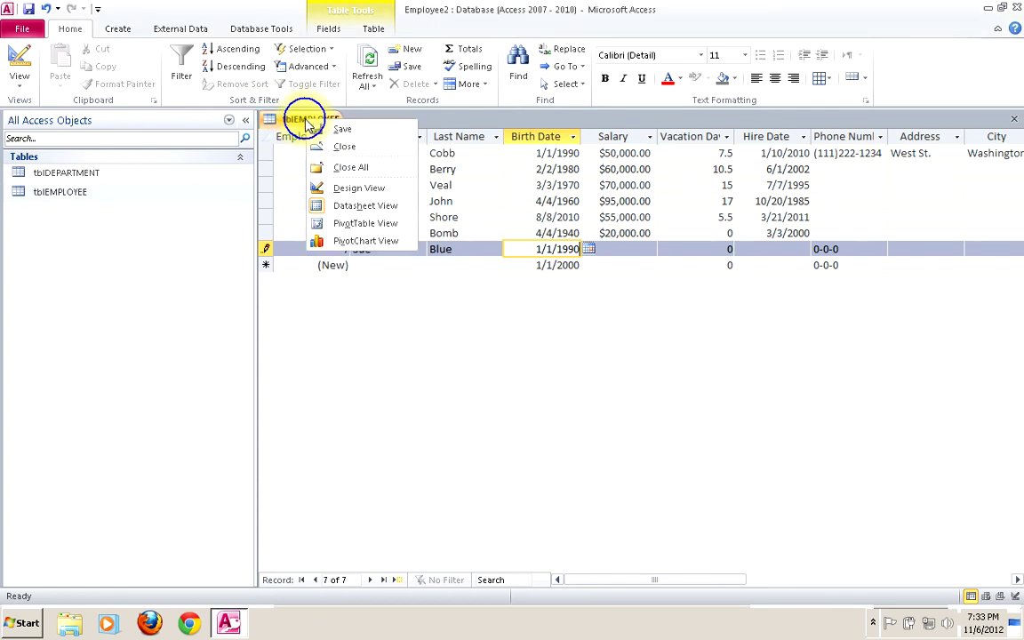
pyautogui.click(338, 147)
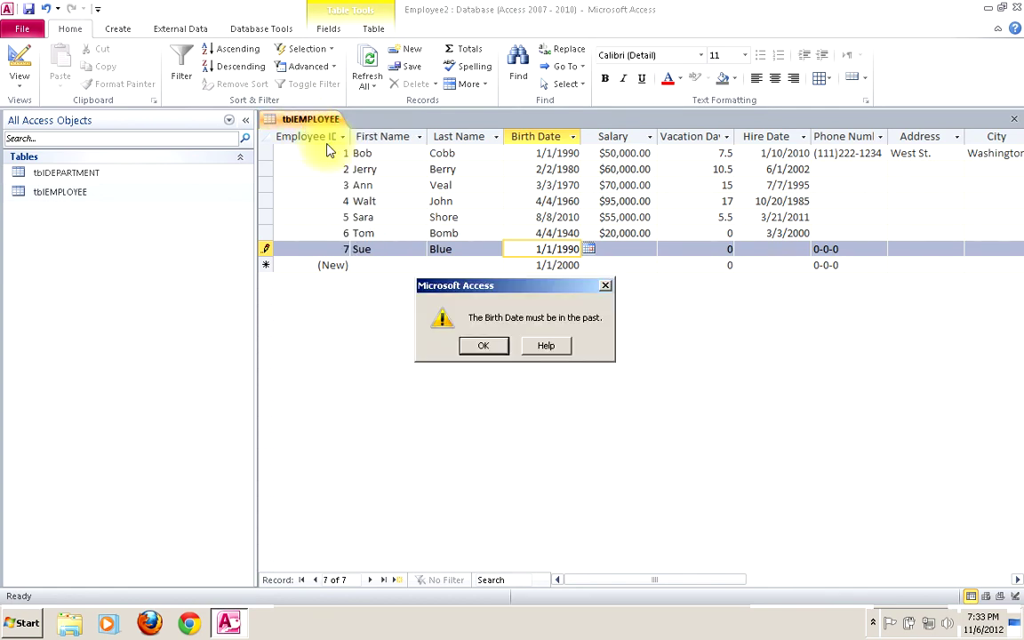
pyautogui.click(487, 346)
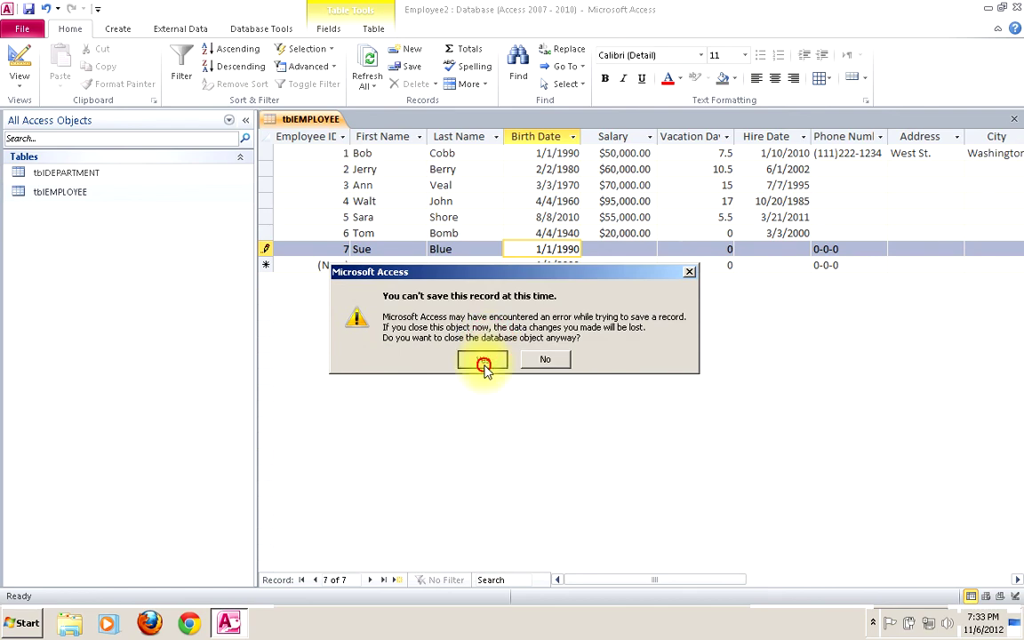
pyautogui.click(480, 359)
# - In tblEMPLOYEE's Design view, set the BirthDate validation rule to <Now() and save the table, testing existing data against the new rule
pyautogui.rightClick(66, 193)
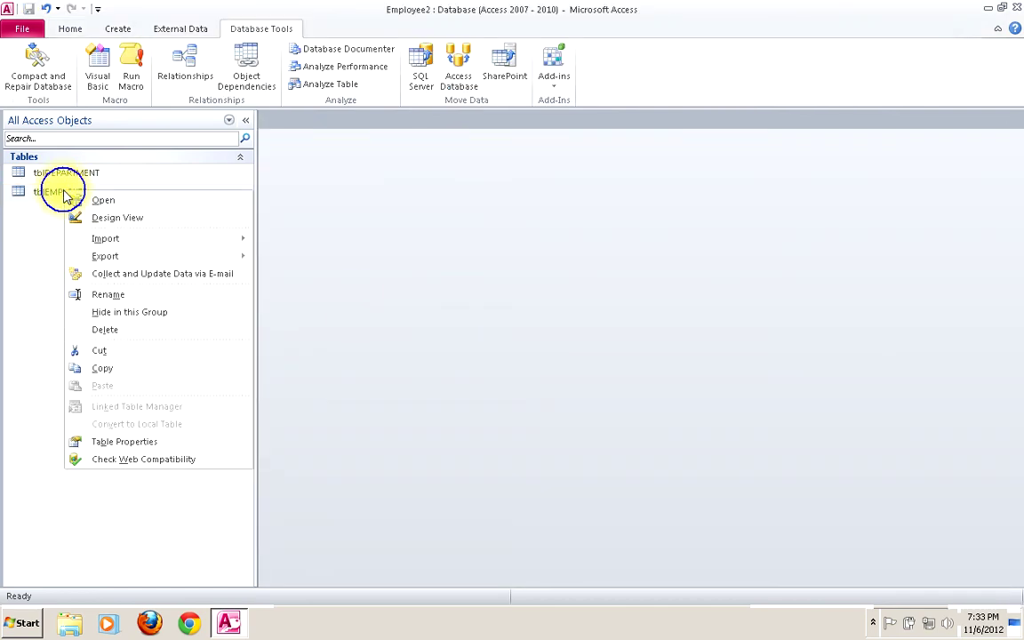
pyautogui.click(93, 218)
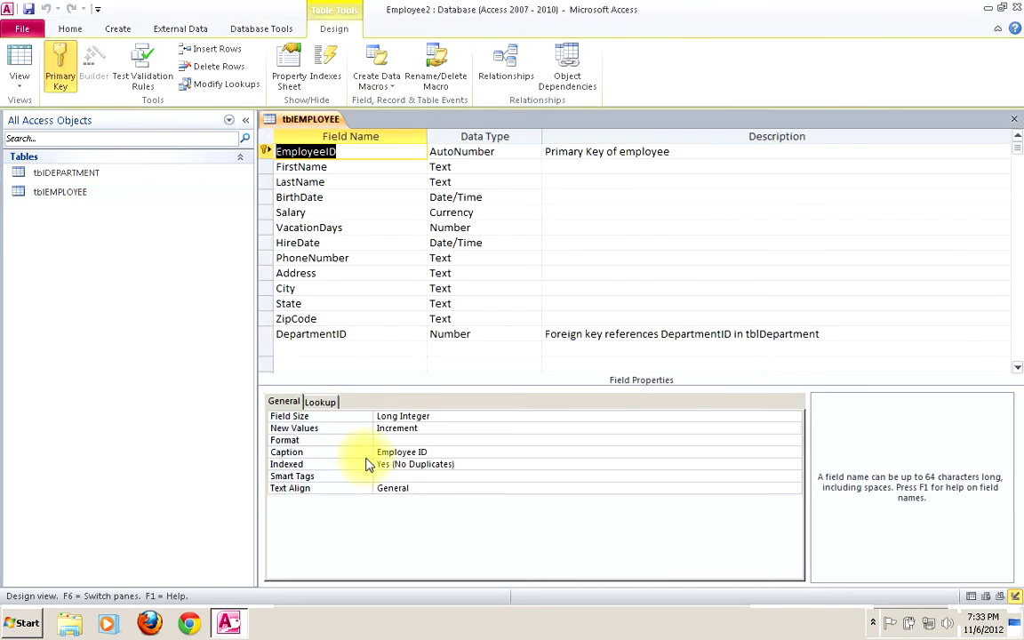
pyautogui.click(338, 197)
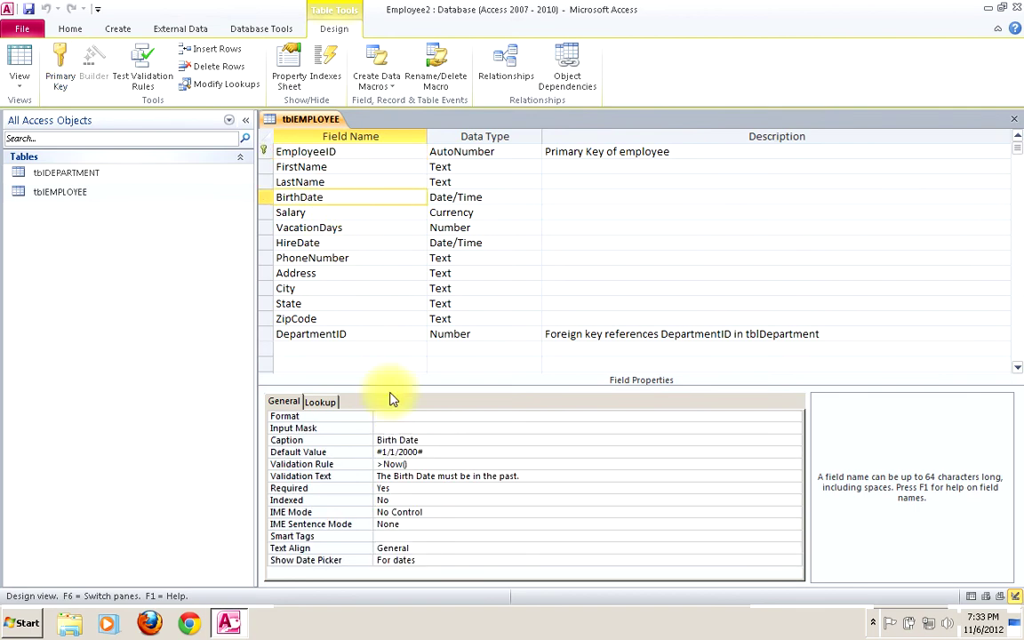
pyautogui.click(384, 463)
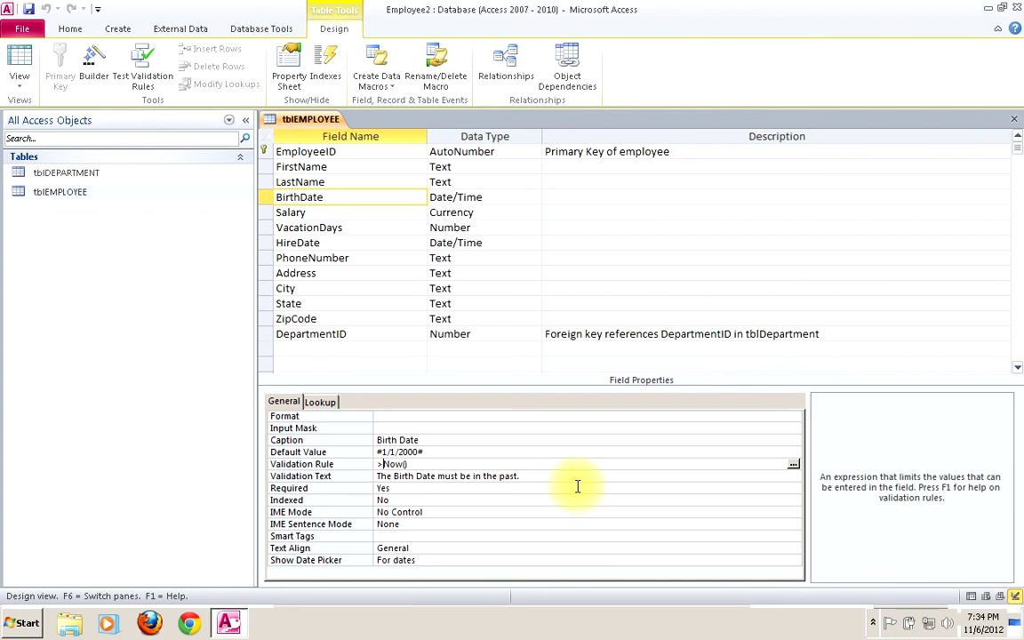
pyautogui.press('BackSpace')
pyautogui.write('<')
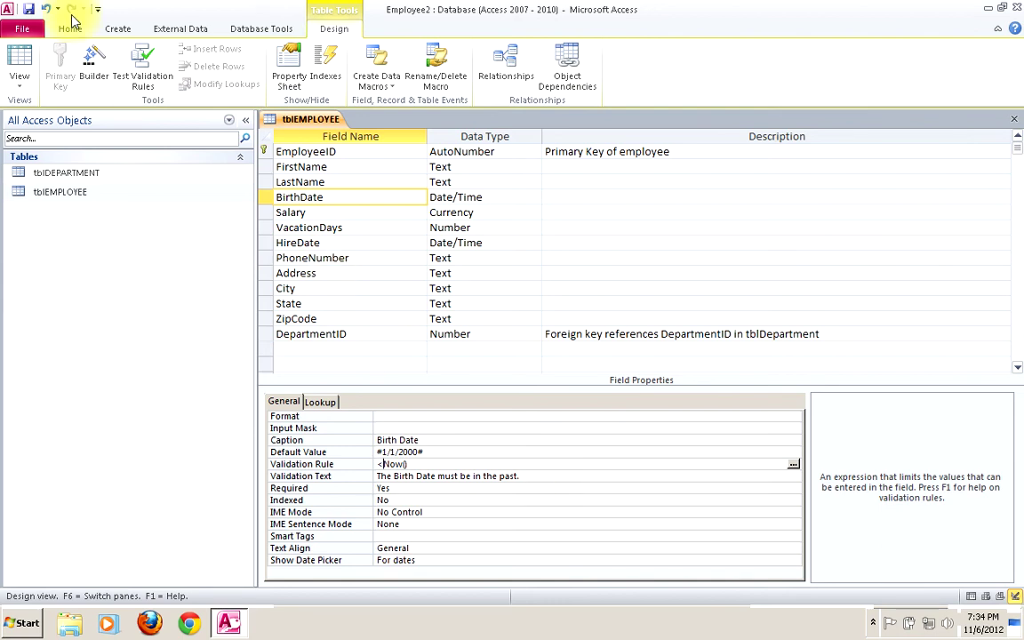
pyautogui.click(30, 9)
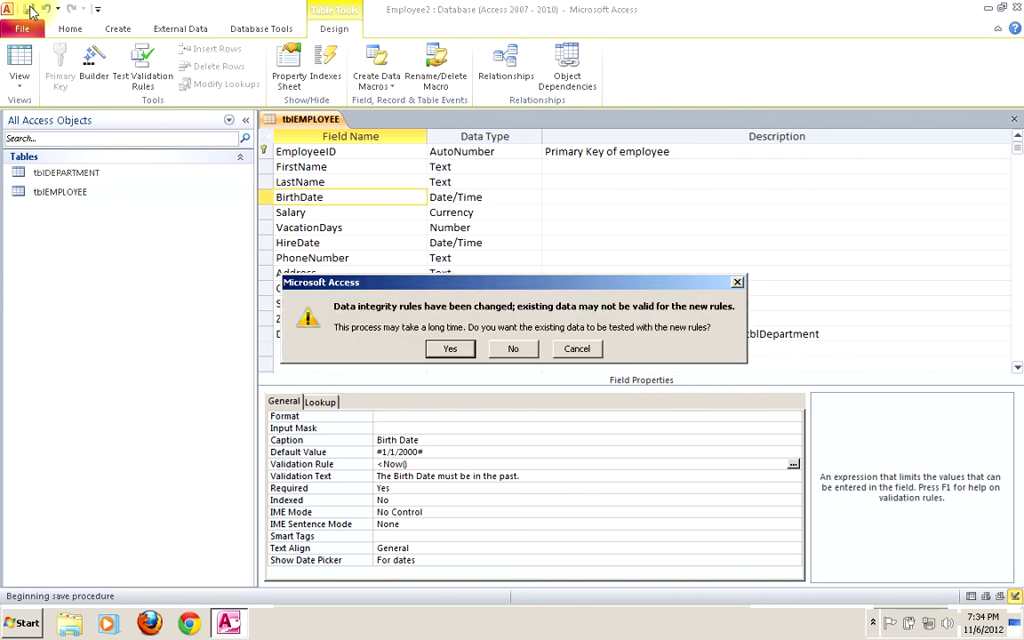
pyautogui.click(453, 349)
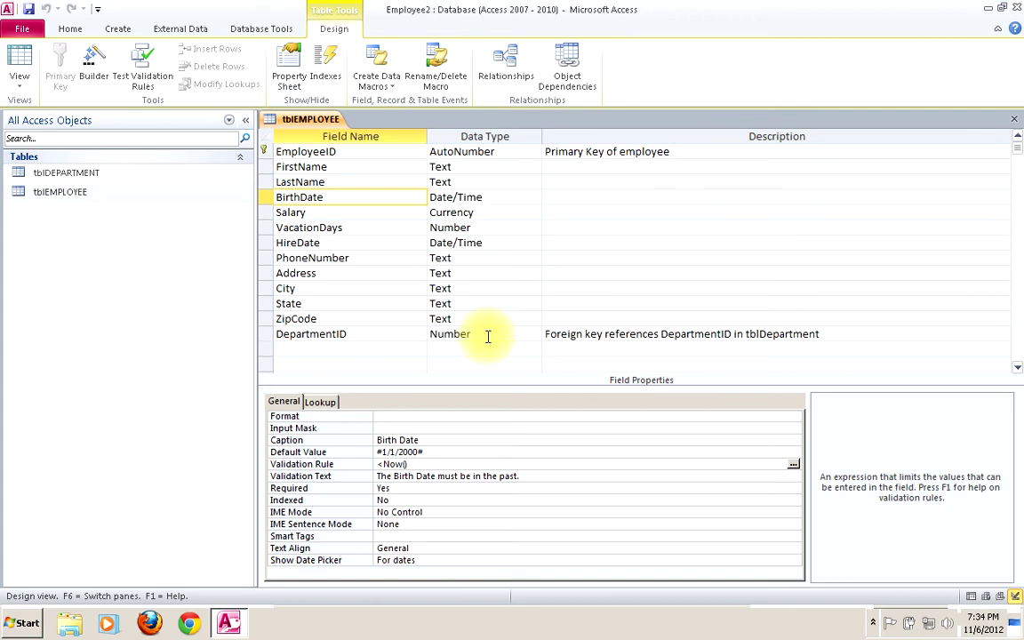
pyautogui.click(30, 9)
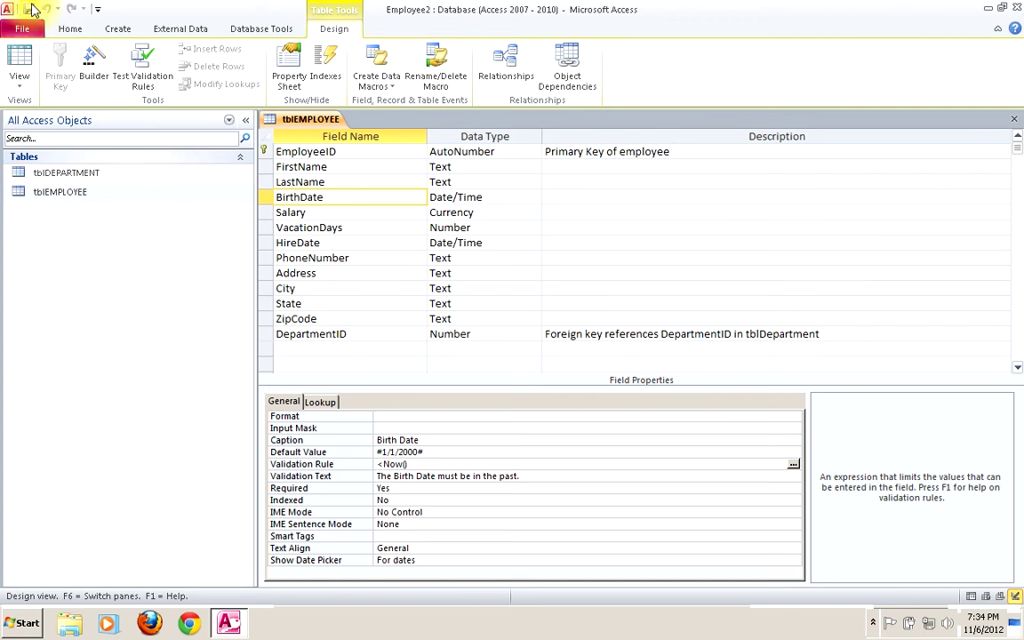
# - Switch tblEMPLOYEE to Datasheet view and enter the first and last name in a new employee record
pyautogui.click(21, 62)
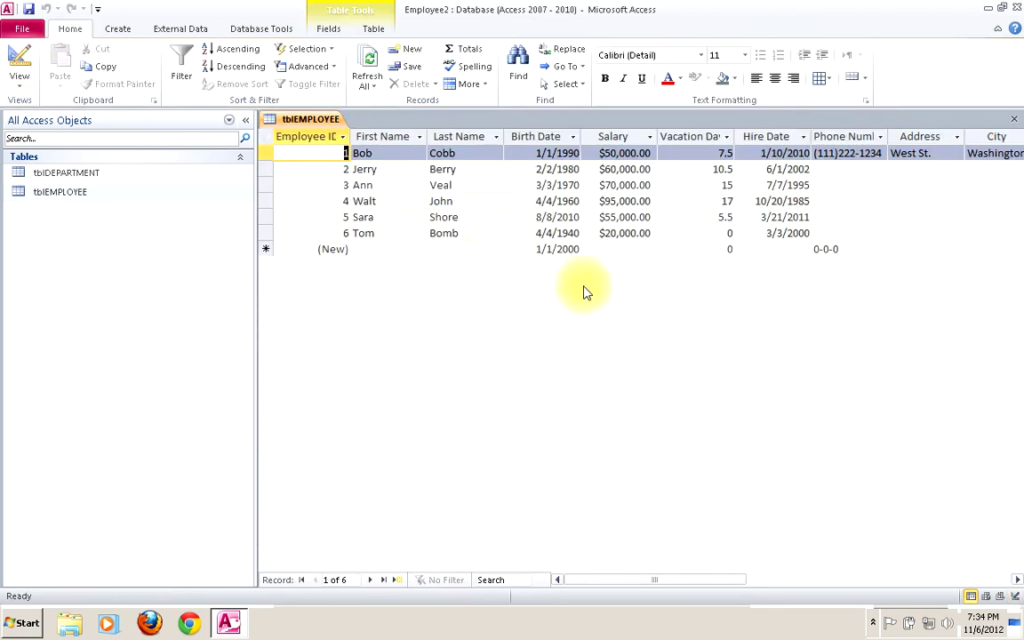
pyautogui.click(384, 250)
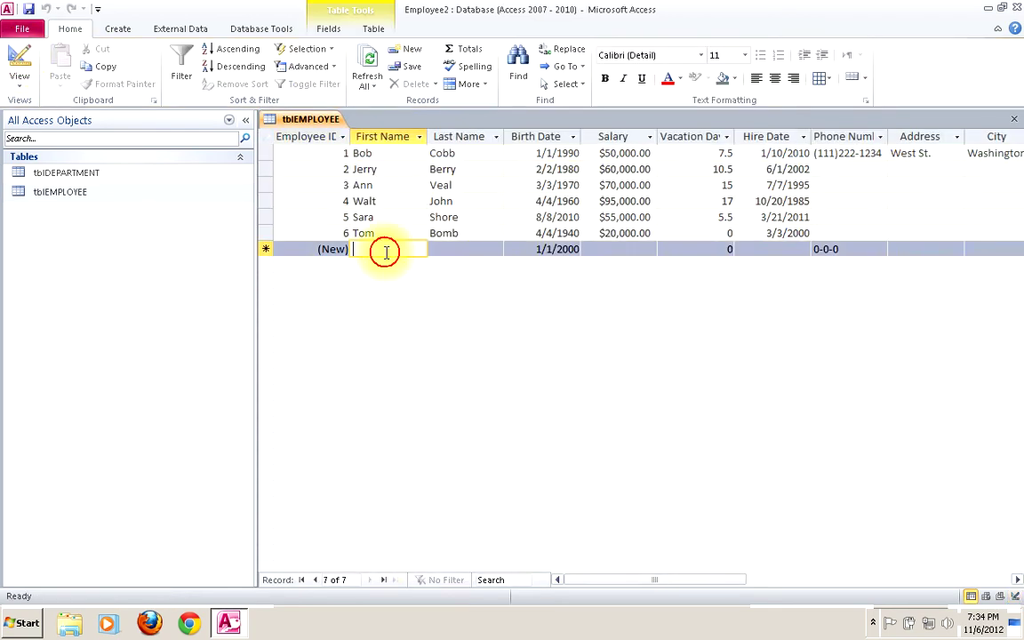
pyautogui.write('Sue')
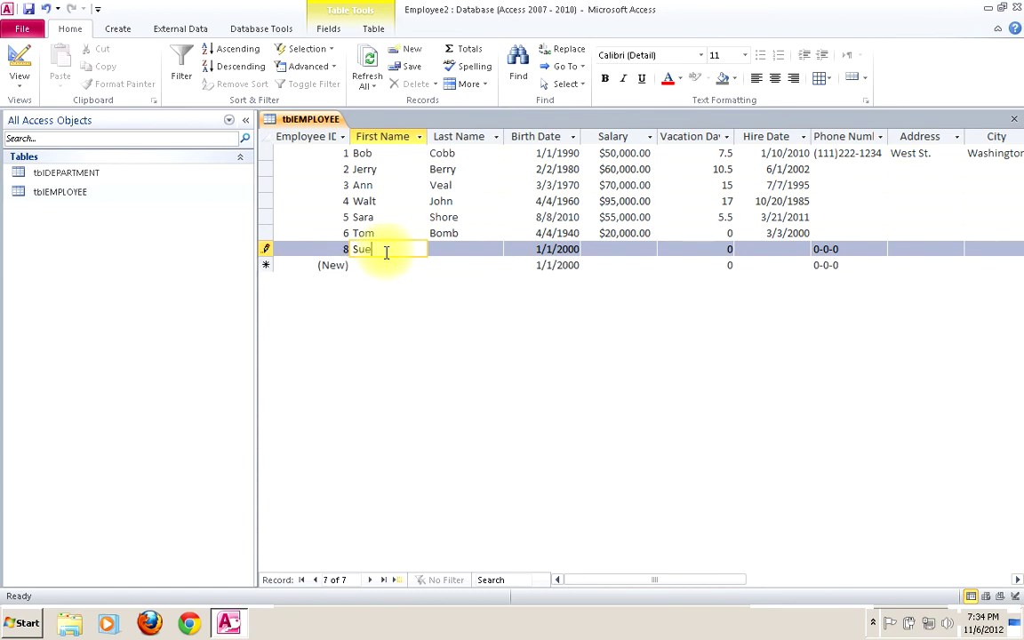
pyautogui.click(446, 250)
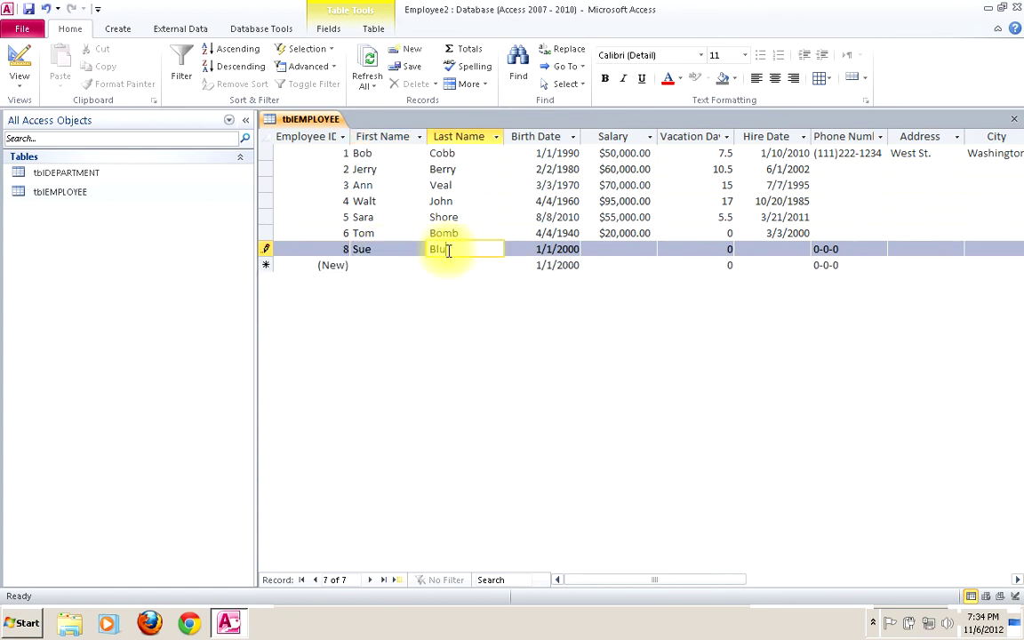
pyautogui.write('Blue')
# - Replace the default birth year in the new record with the employee's actual birth year
pyautogui.click(510, 250)
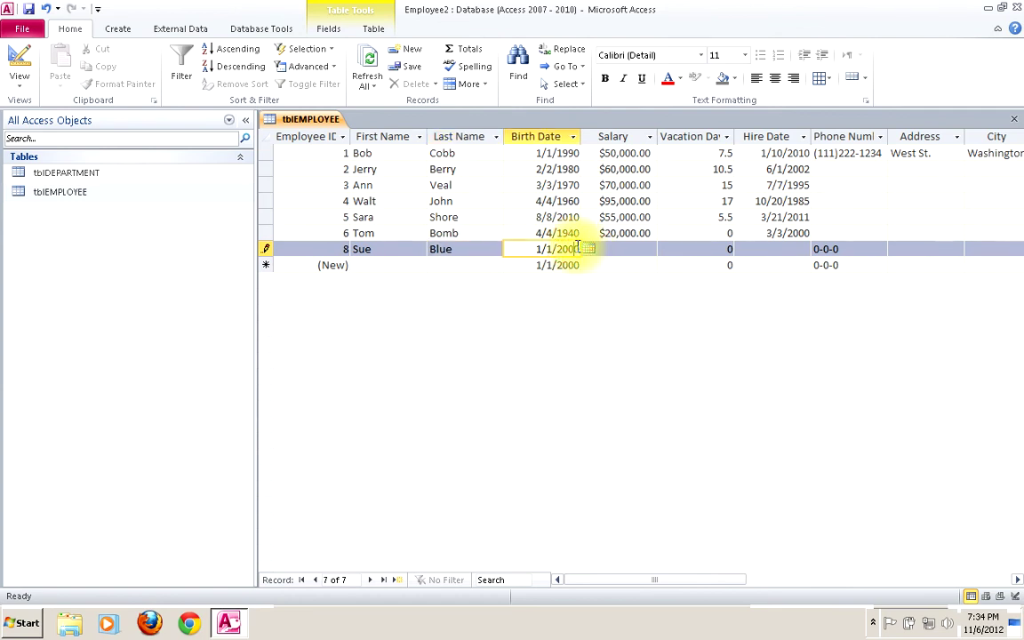
pyautogui.press('BackSpace')
pyautogui.press('BackSpace')
pyautogui.press('BackSpace')
pyautogui.press('BackSpace')
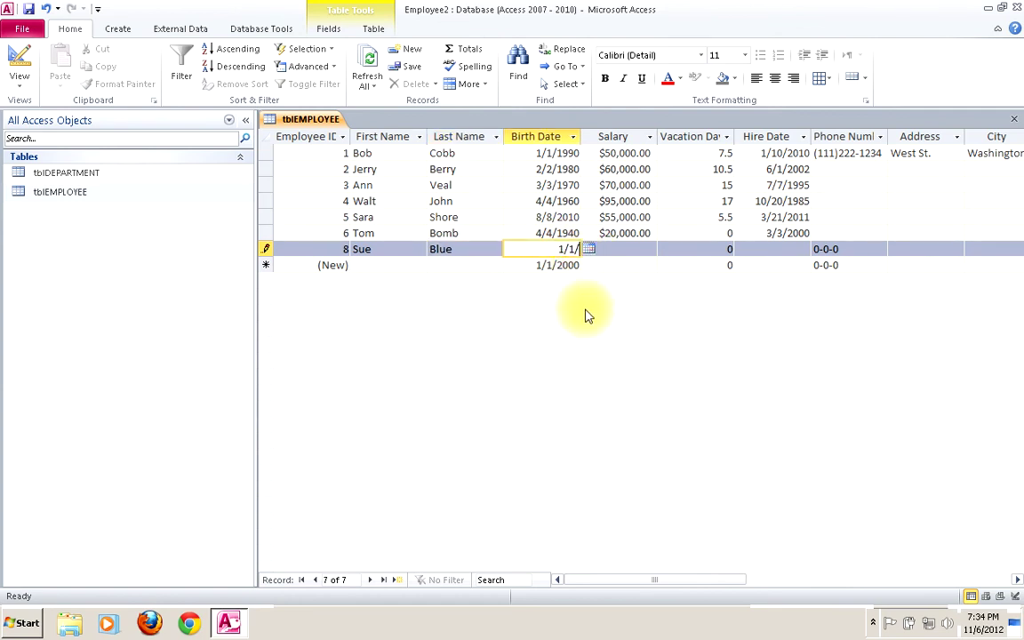
pyautogui.write('1990')
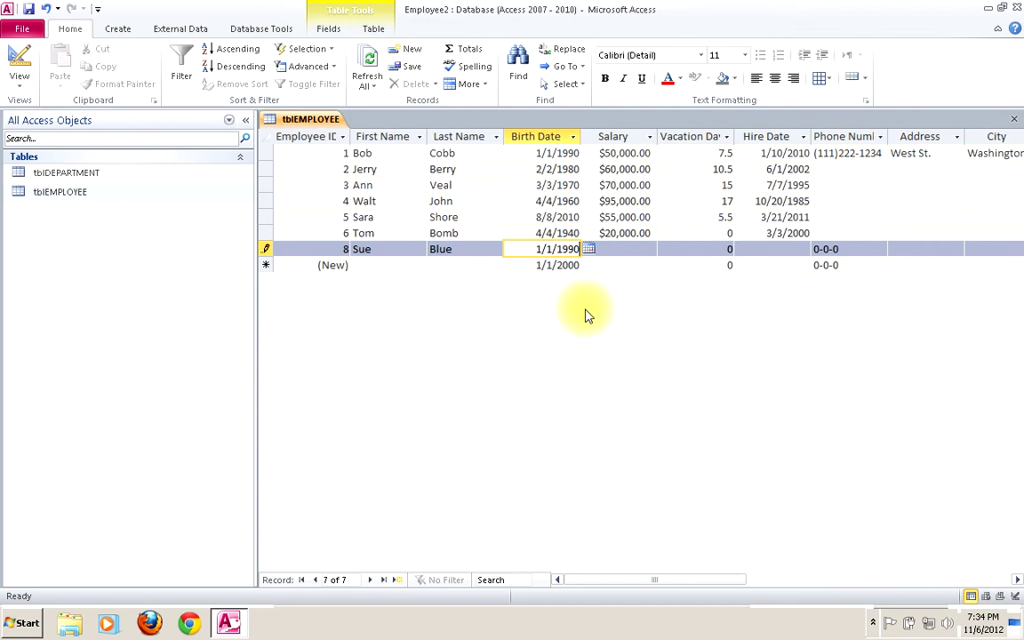
# - Enter a salary of $55,000 and a hire date of 1/1/1980 for the new employee
pyautogui.click(627, 249)
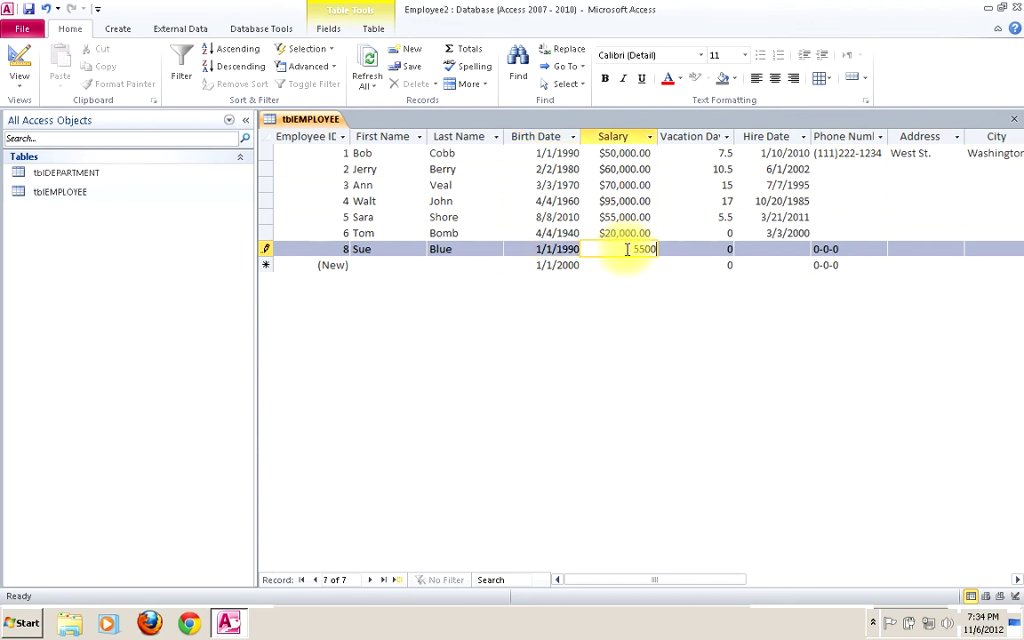
pyautogui.click(754, 248)
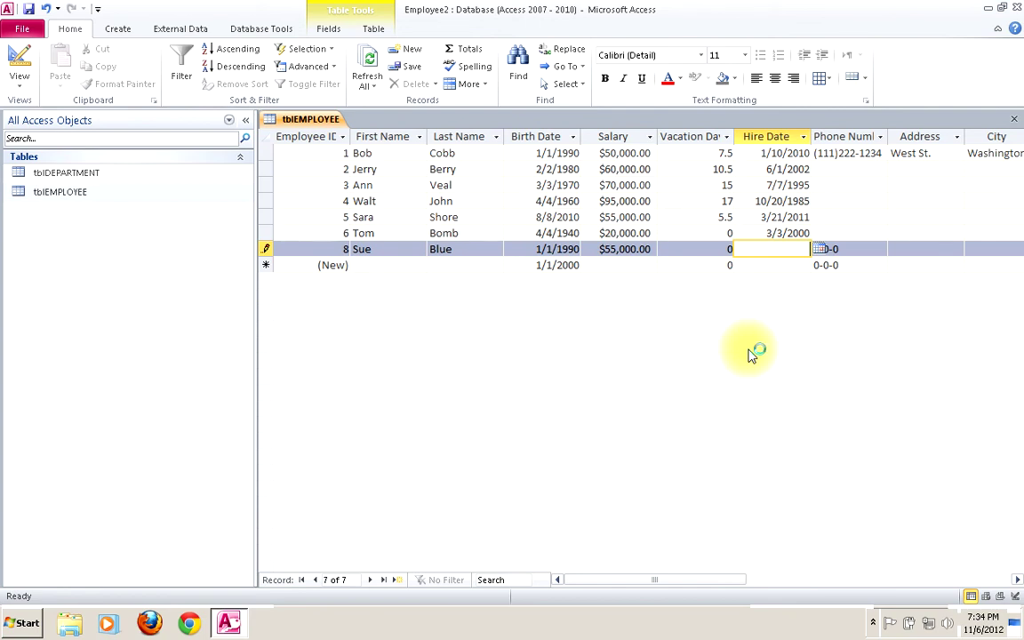
pyautogui.write('1/1/1980')
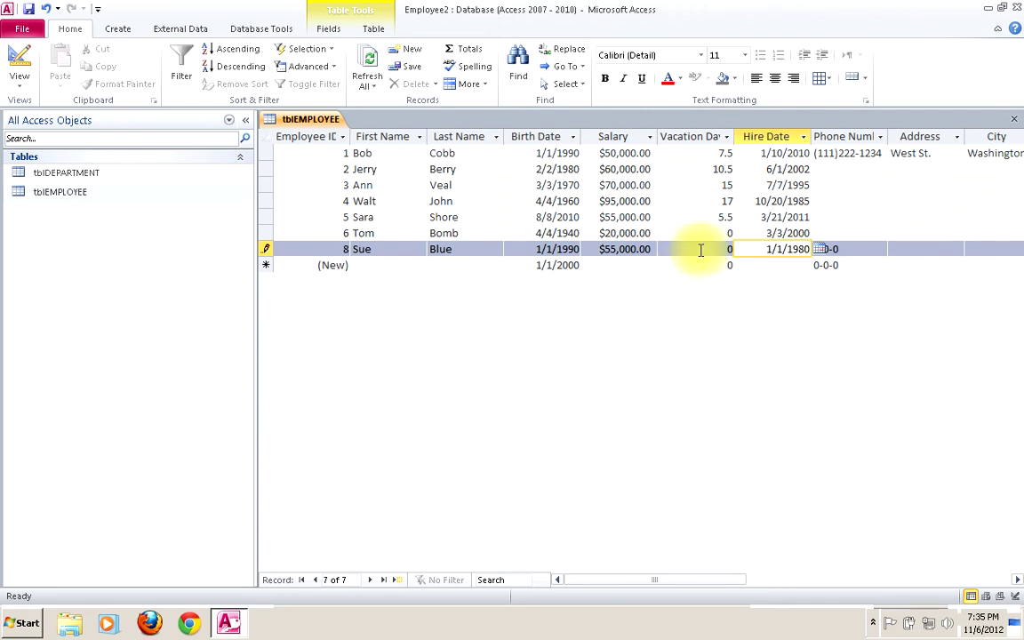
# - Try to save the new employee record with the hire date of 1/1/1980 to test the table's validation rule
pyautogui.click(700, 249)
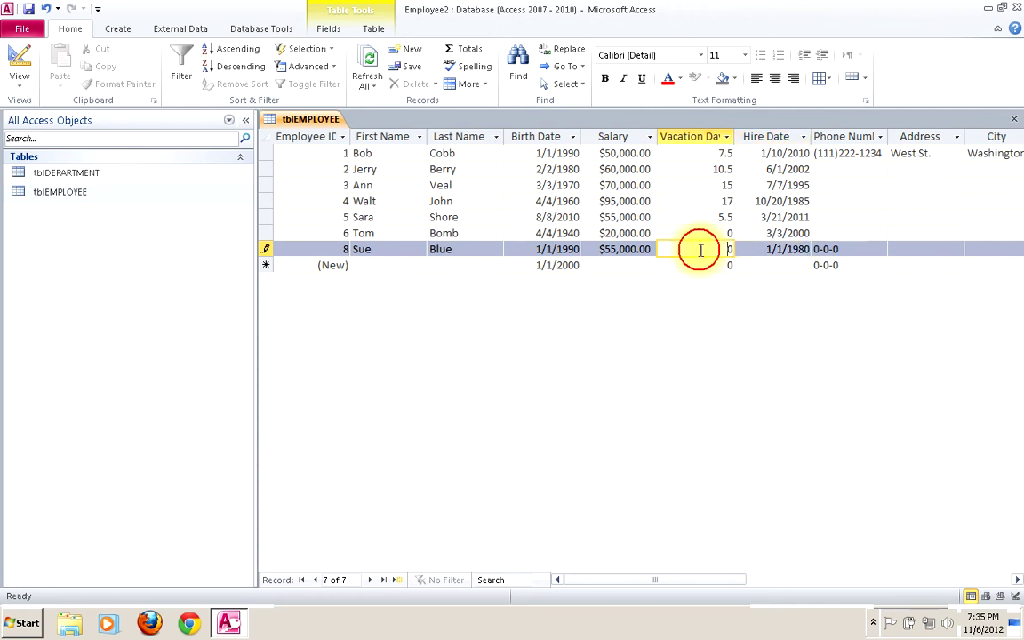
pyautogui.click(782, 249)
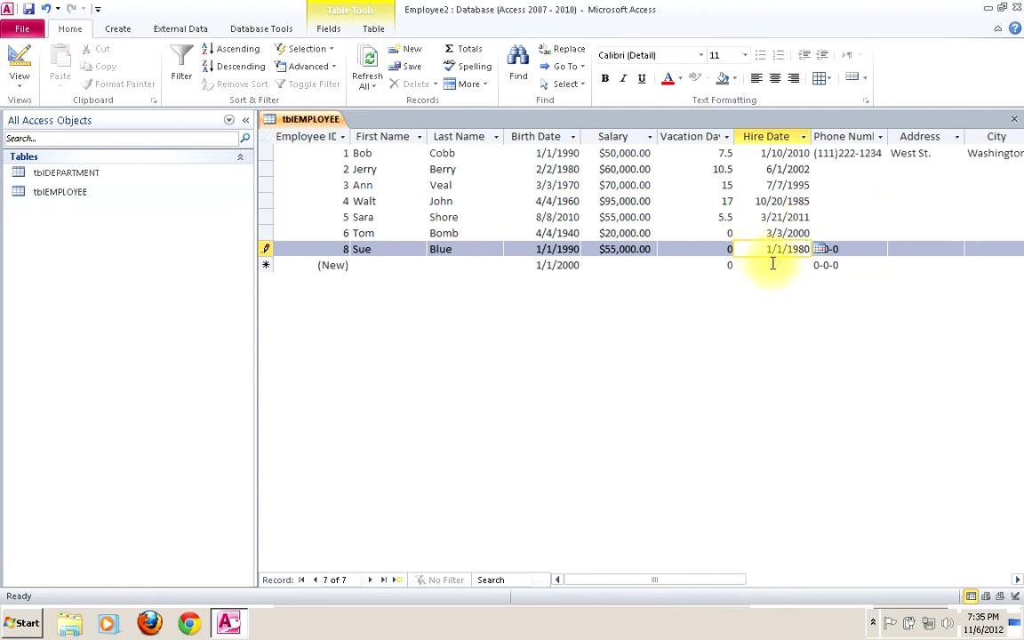
pyautogui.click(27, 8)
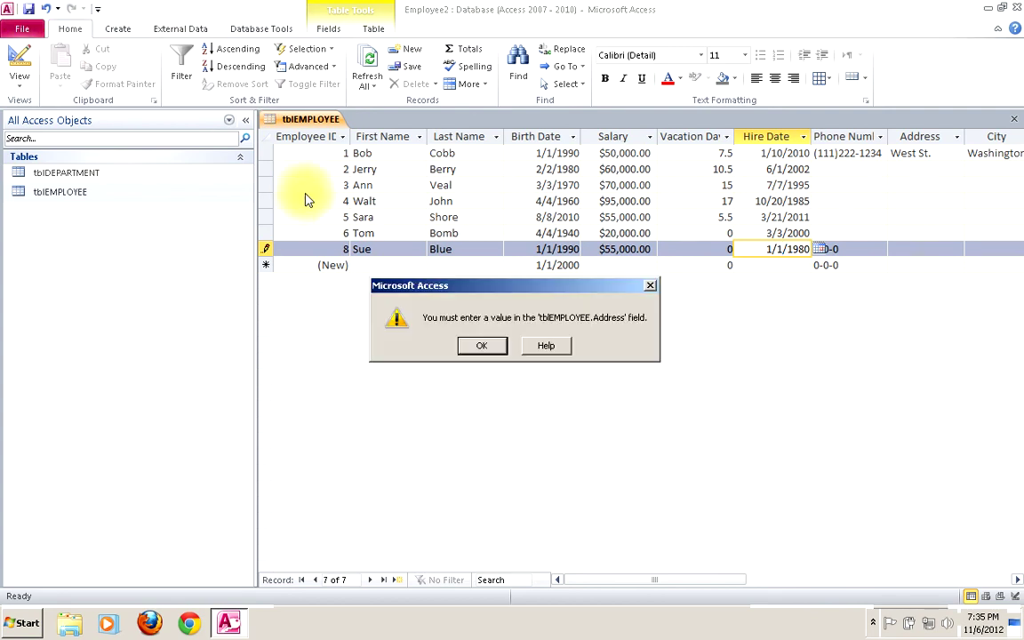
pyautogui.click(481, 348)
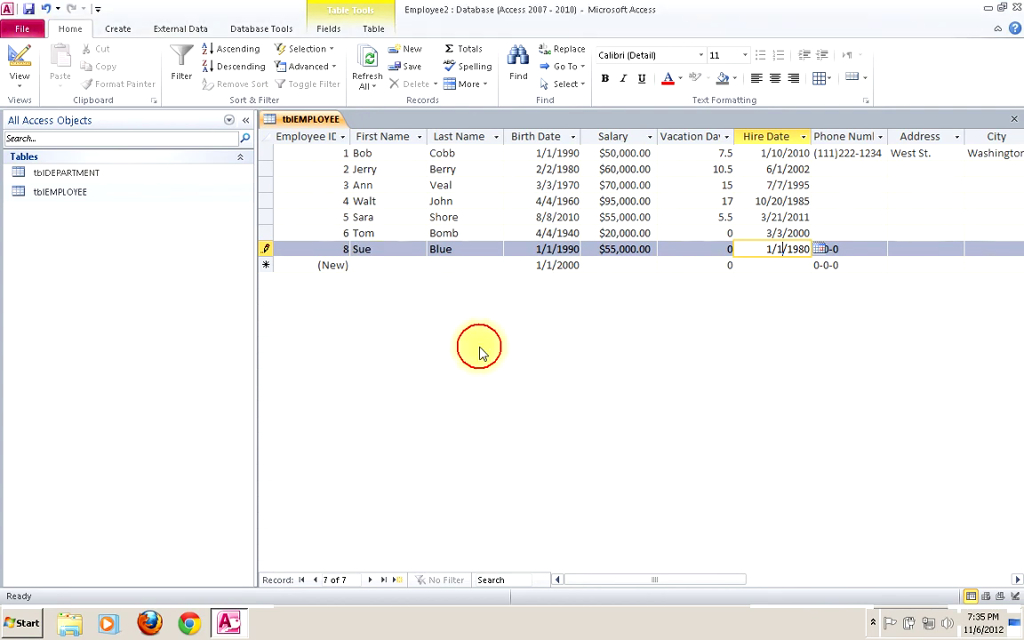
# - Close tblEMPLOYEE and discard the unsaved new employee record
pyautogui.rightClick(321, 120)
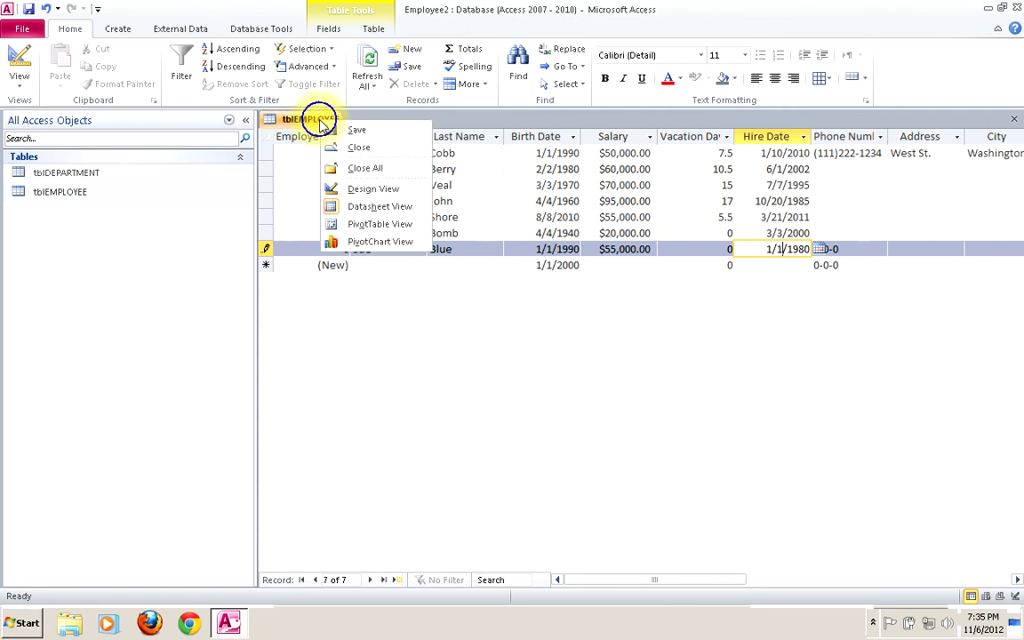
pyautogui.click(355, 148)
pyautogui.click(481, 347)
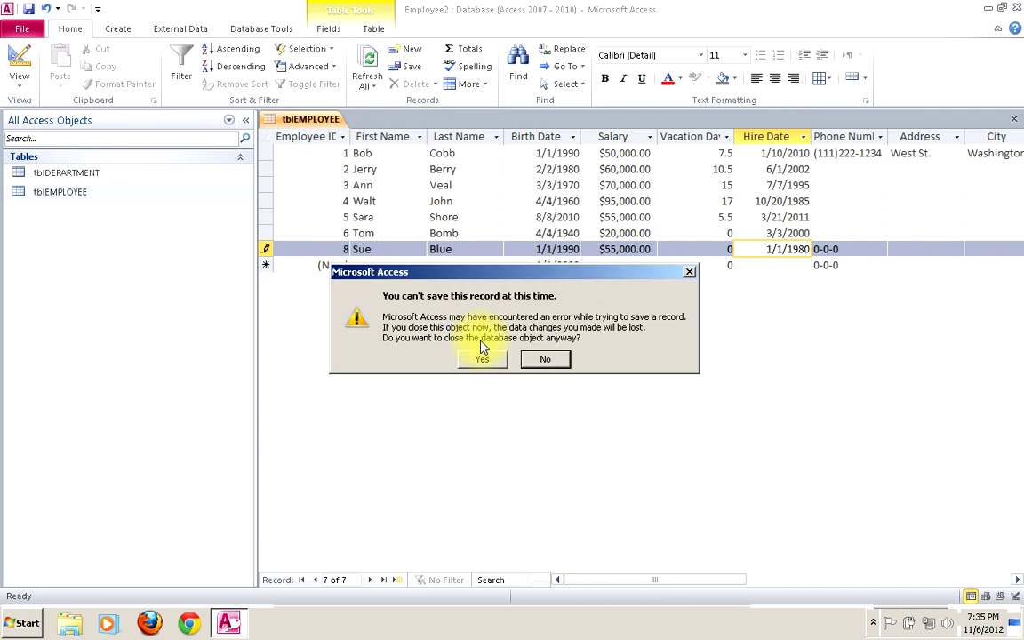
pyautogui.click(482, 360)
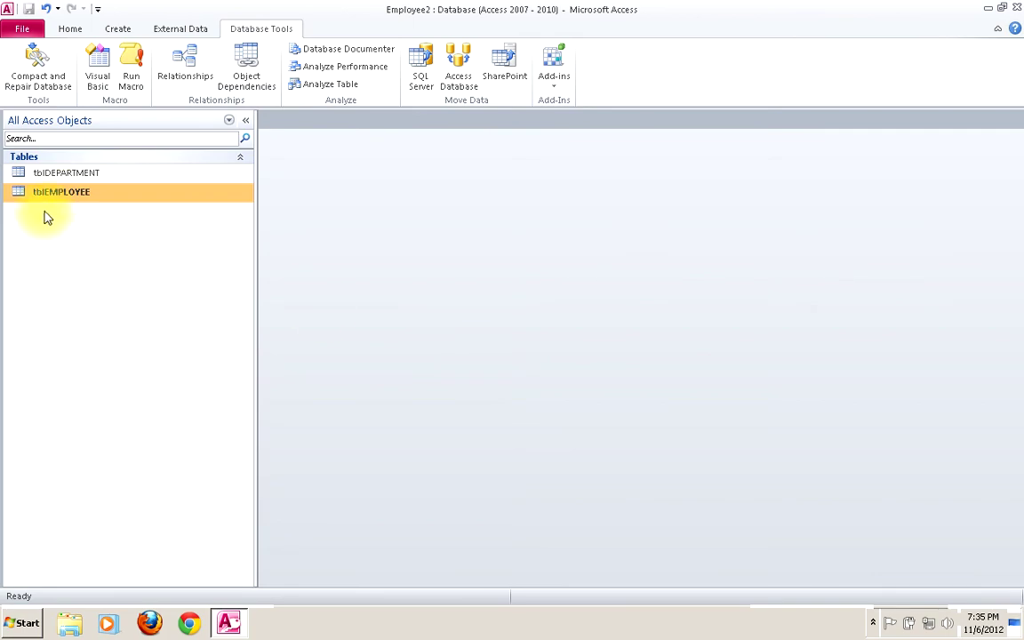
# - Open tblEMPLOYEE in Design view and check the table-level validation rule and validation text in its table properties
pyautogui.rightClick(65, 193)
pyautogui.click(95, 222)
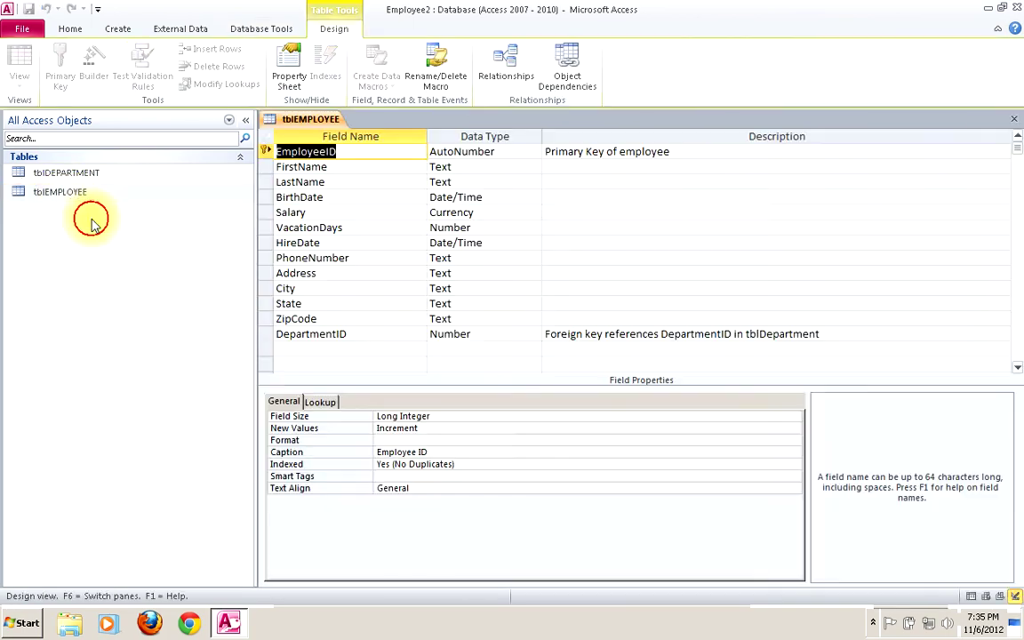
pyautogui.click(287, 60)
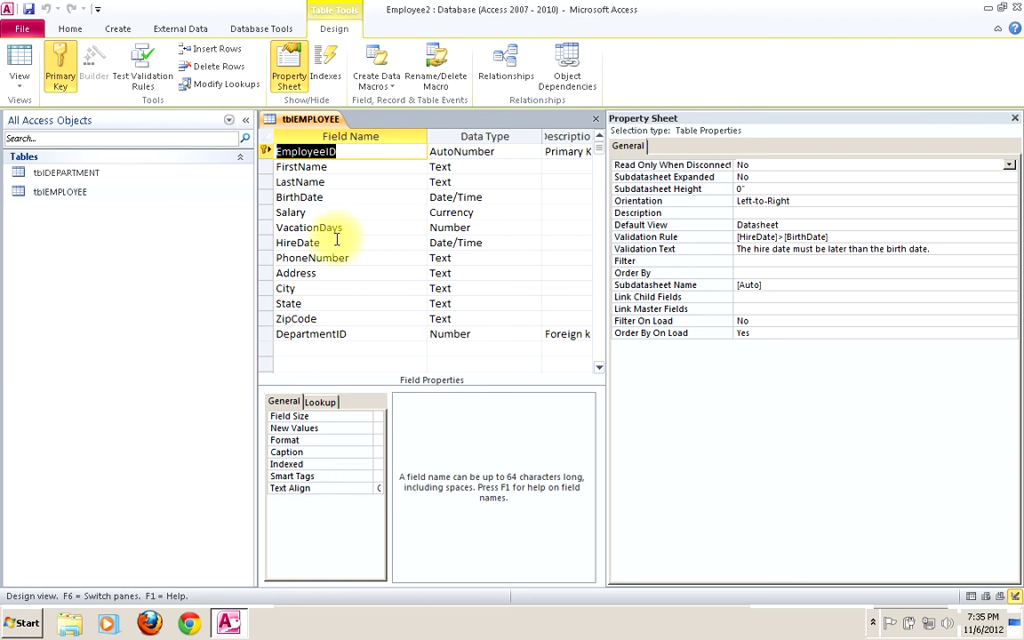
pyautogui.click(1014, 118)
# - Review the field properties of HireDate and BirthDate, including their validation rules, and close tblEMPLOYEE
pyautogui.click(355, 244)
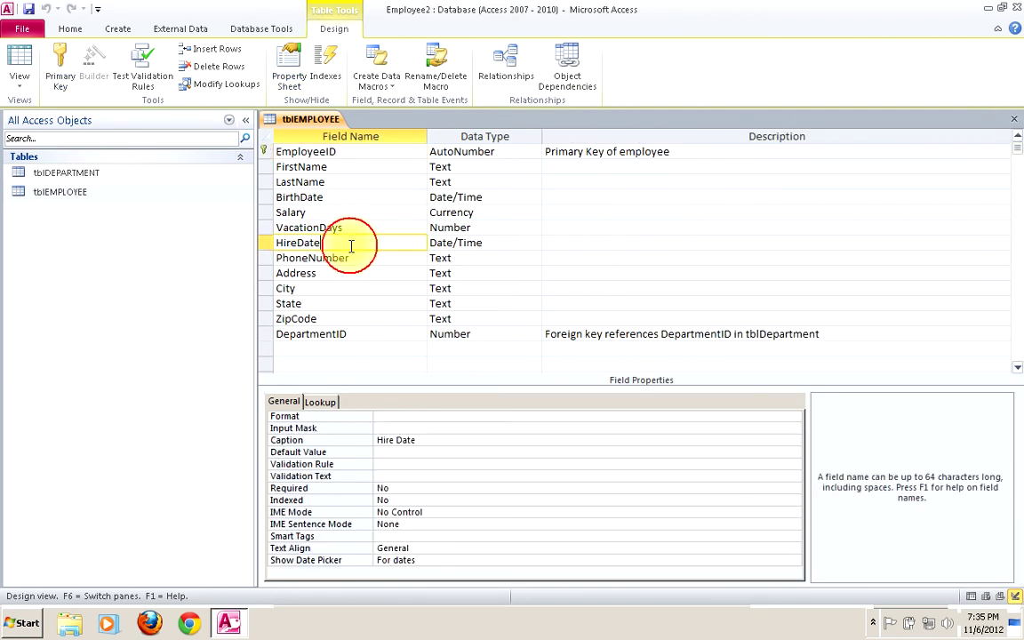
pyautogui.click(330, 196)
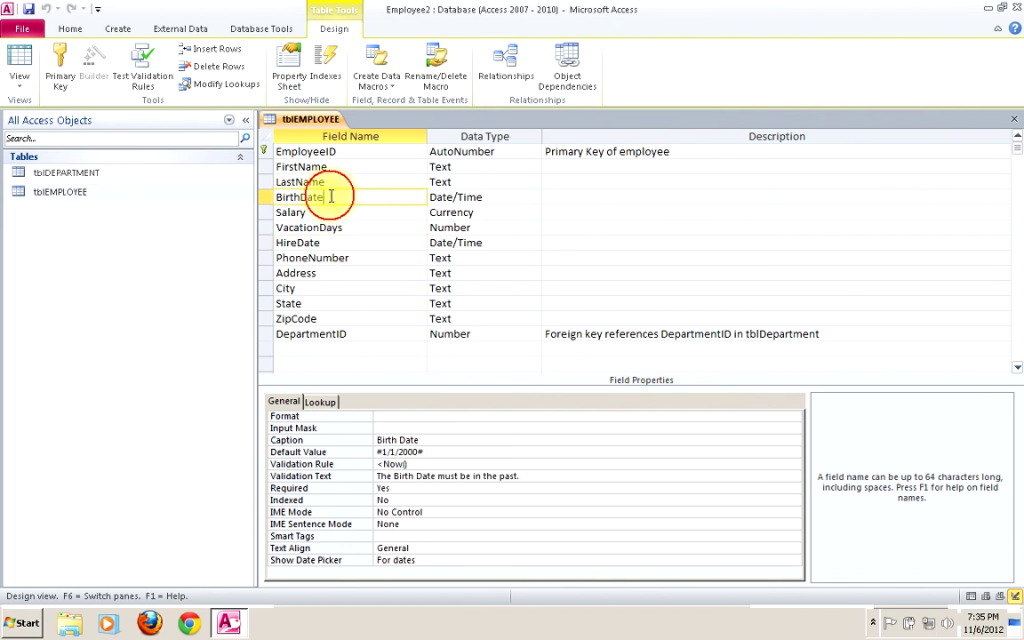
pyautogui.rightClick(308, 120)
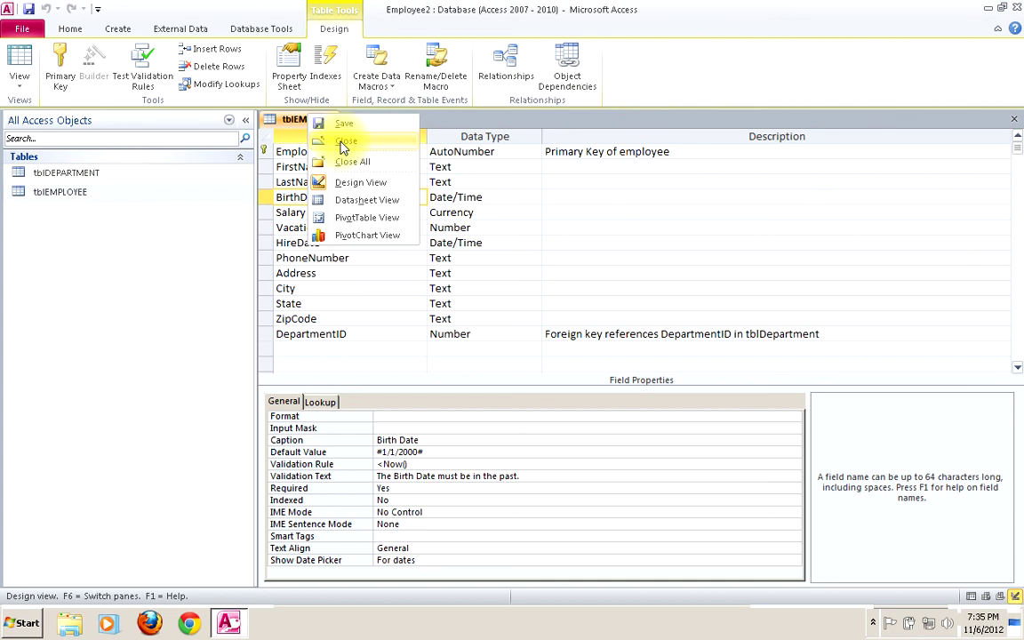
pyautogui.click(341, 144)
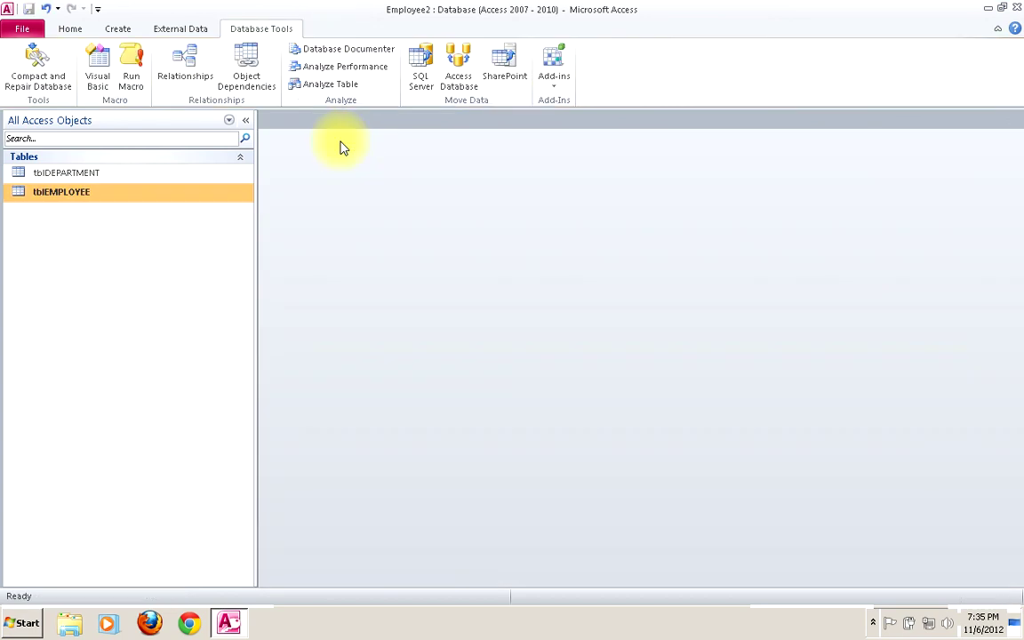
# - Open tblEMPLOYEE in Datasheet view and try to change the hire date of employee 6 to 3/3/1930
pyautogui.doubleClick(79, 195)
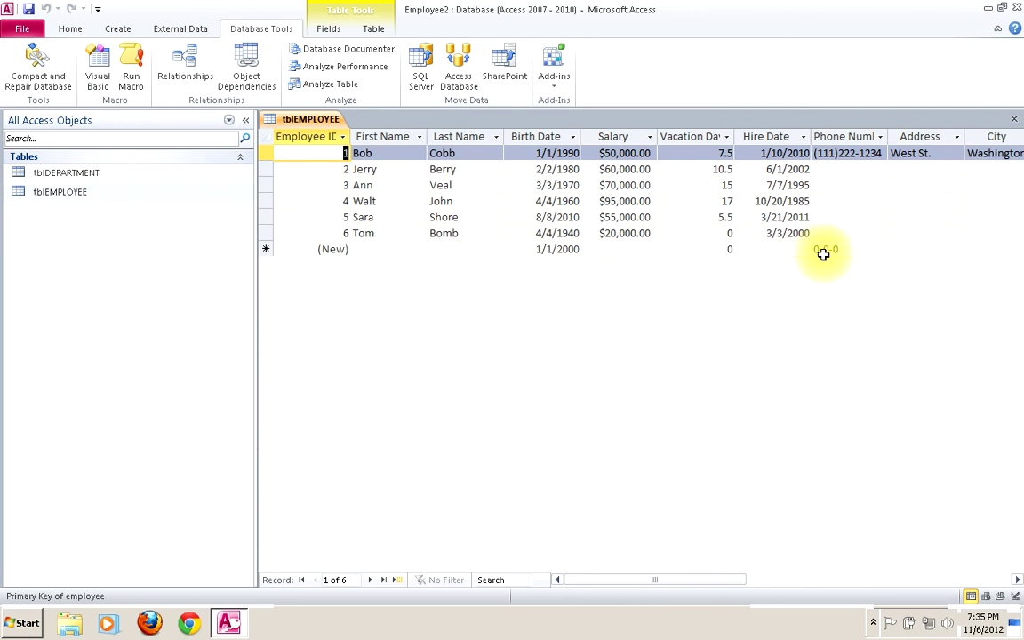
pyautogui.click(797, 233)
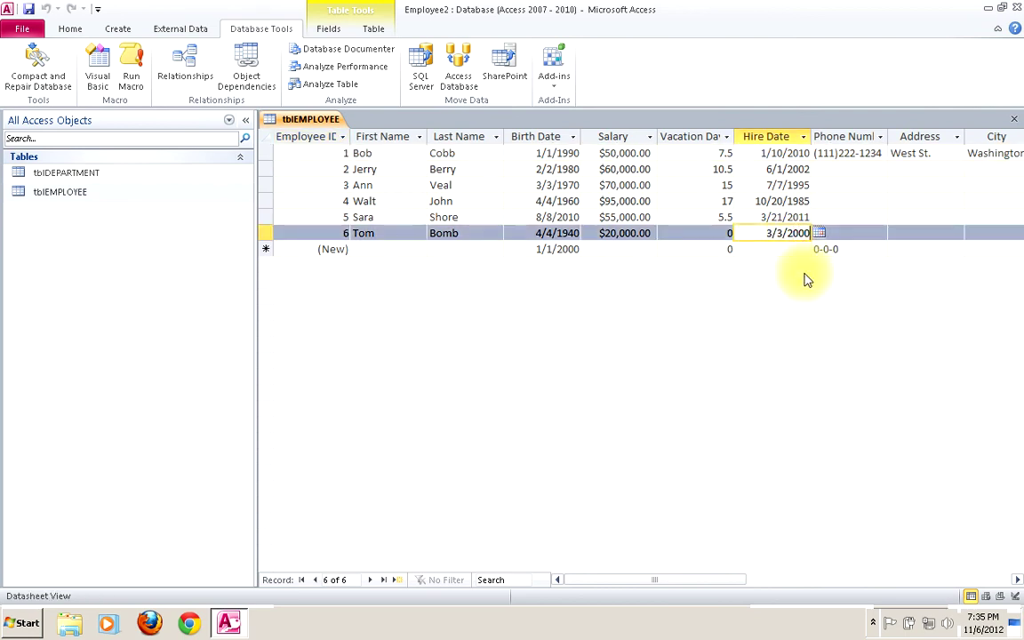
pyautogui.press('BackSpace')
pyautogui.press('BackSpace')
pyautogui.press('BackSpace')
pyautogui.press('BackSpace')
pyautogui.write('1930')
pyautogui.click(766, 205)
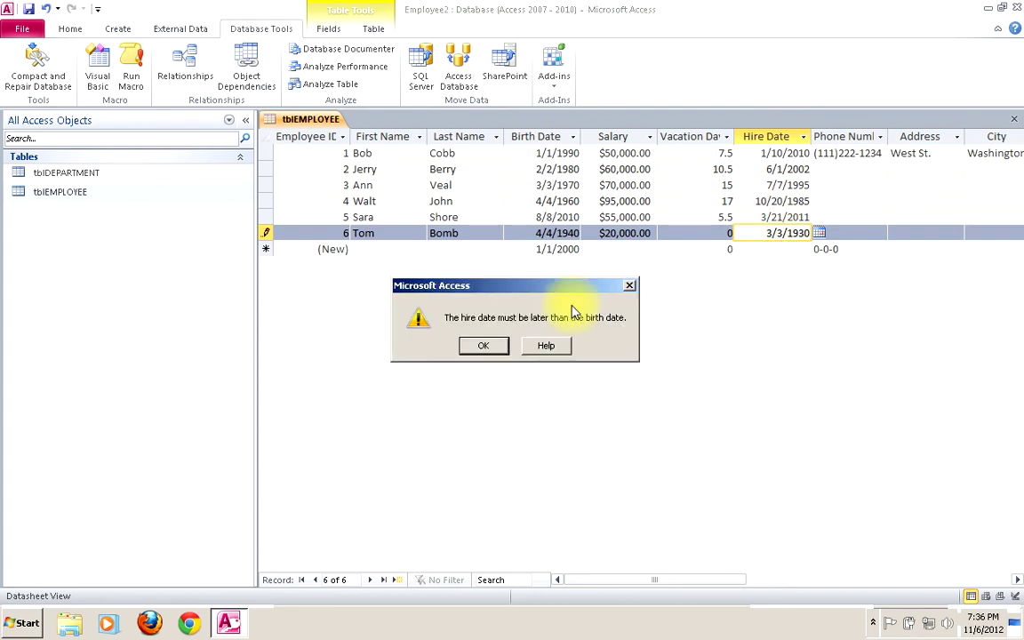
pyautogui.click(484, 346)
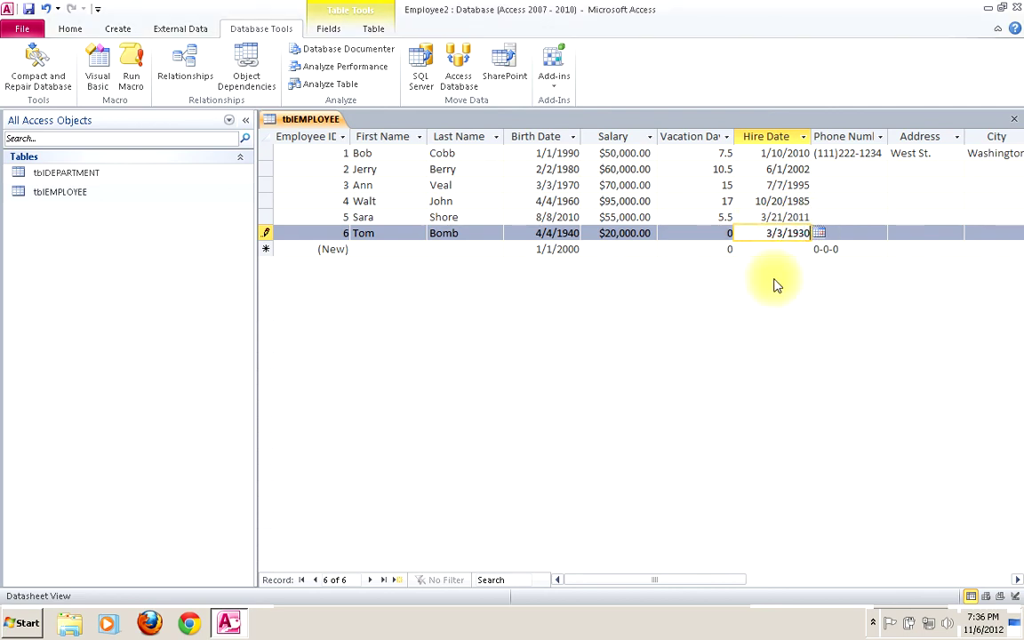
# - Set the hire date of employee 6 to 3/3/2011
pyautogui.press('BackSpace')
pyautogui.press('BackSpace')
pyautogui.press('BackSpace')
pyautogui.write('2011')
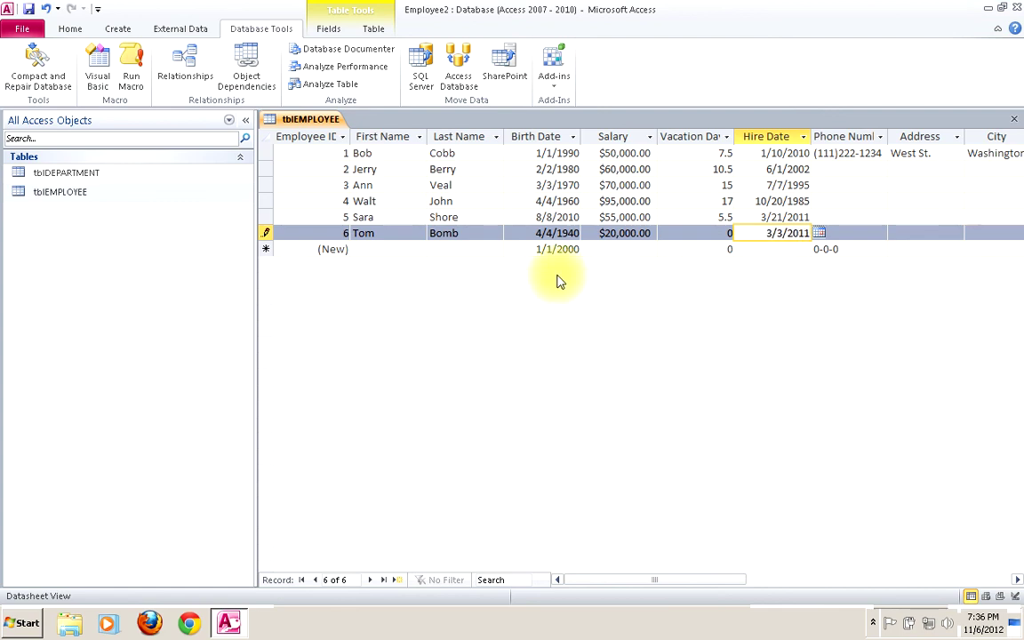
# - Enter the first and last name in a new employee record, keeping the default birth date, and set its hire date to 1/1/1990
pyautogui.click(366, 250)
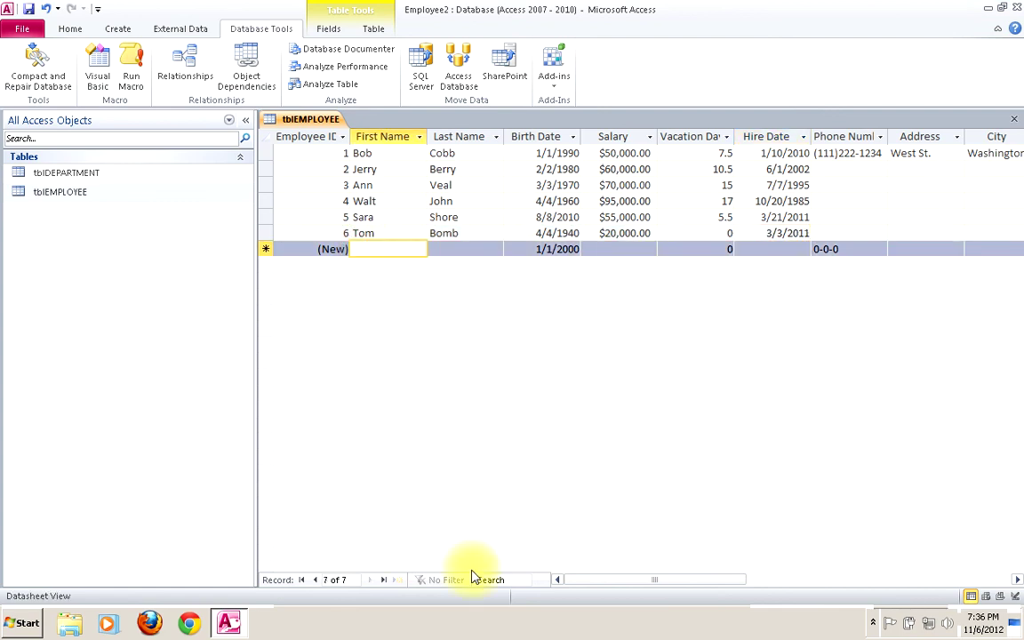
pyautogui.write('Sue')
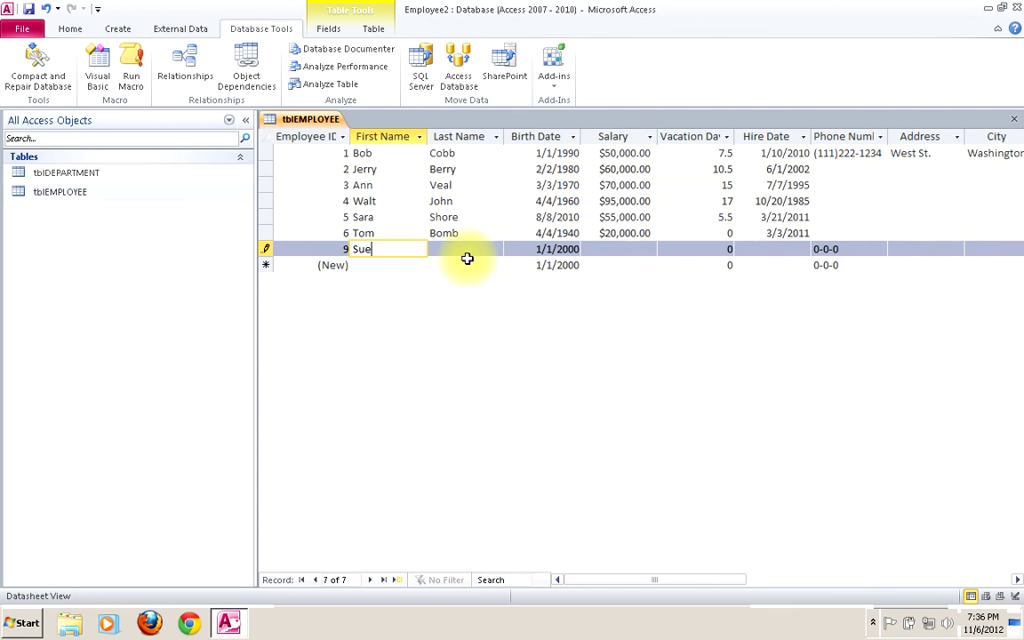
pyautogui.write('Blue')
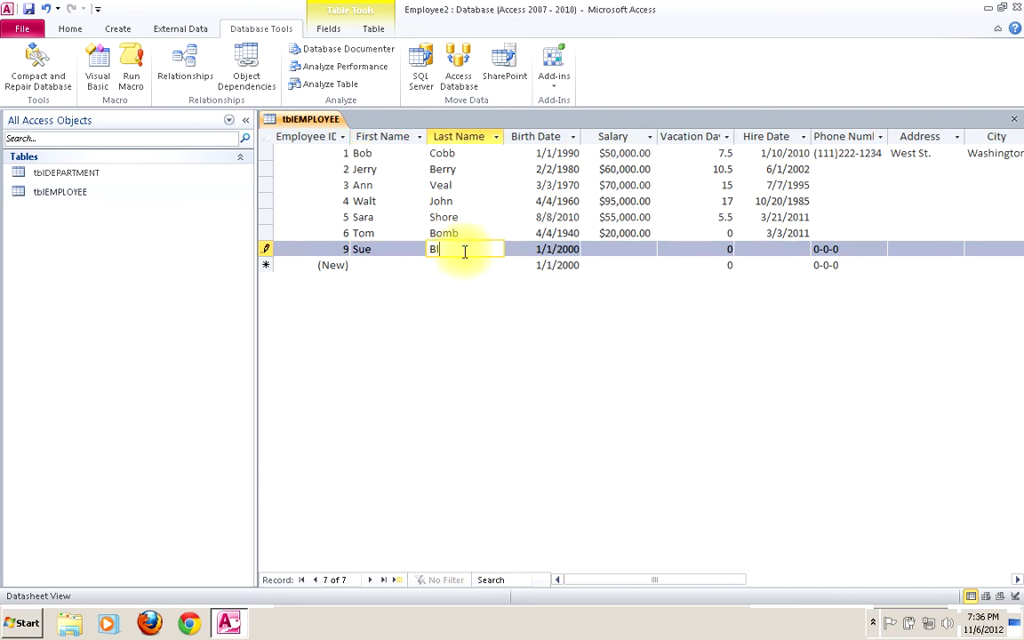
pyautogui.click(577, 250)
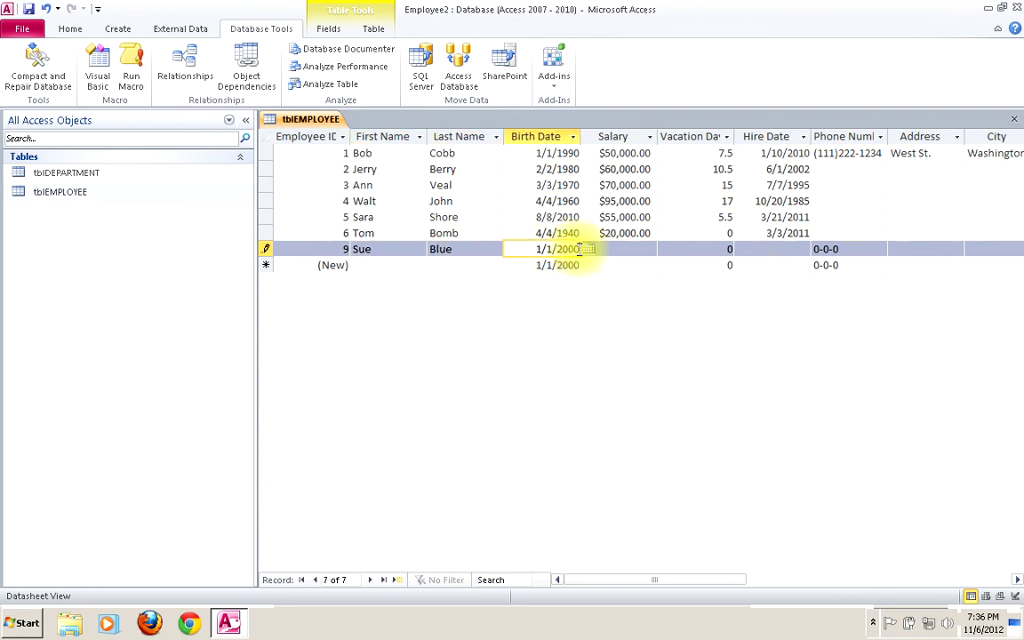
pyautogui.click(769, 249)
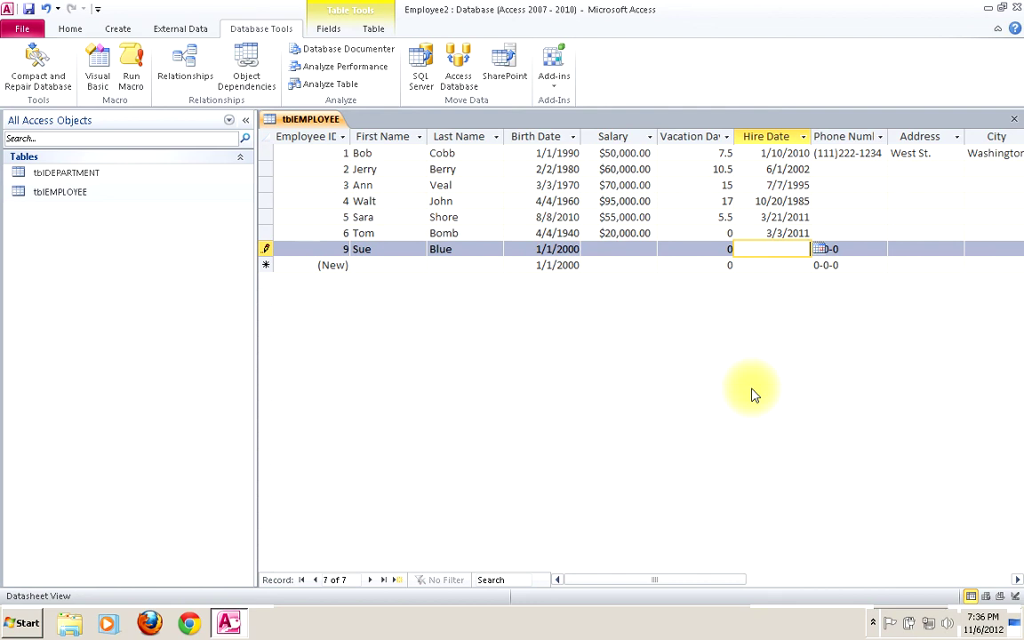
pyautogui.write('1/1/1990')
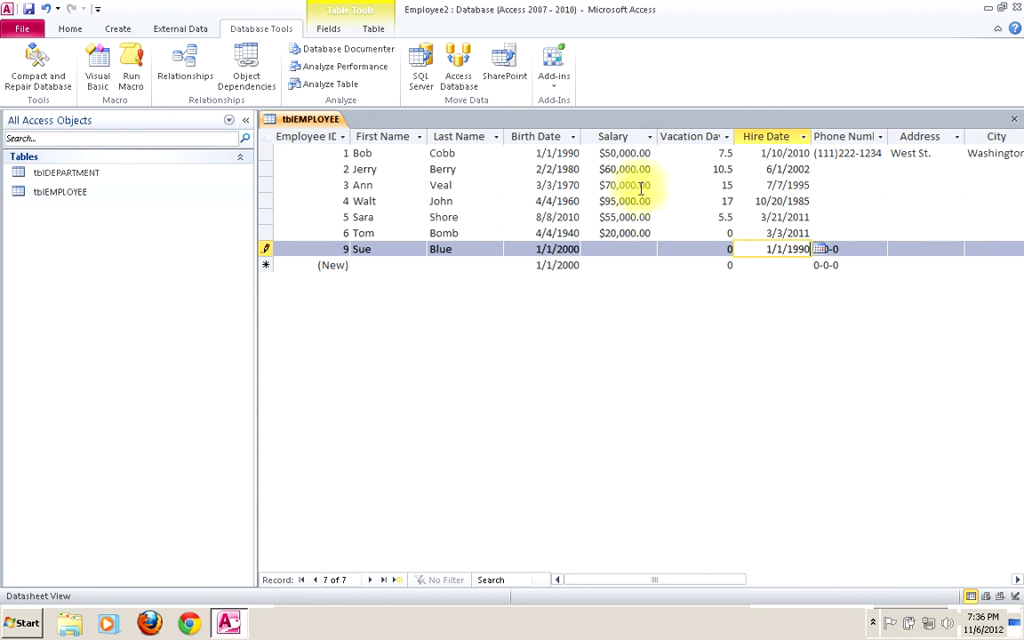
# - Enter a salary of $23,000 for the new employee and try to save the record
pyautogui.click(688, 250)
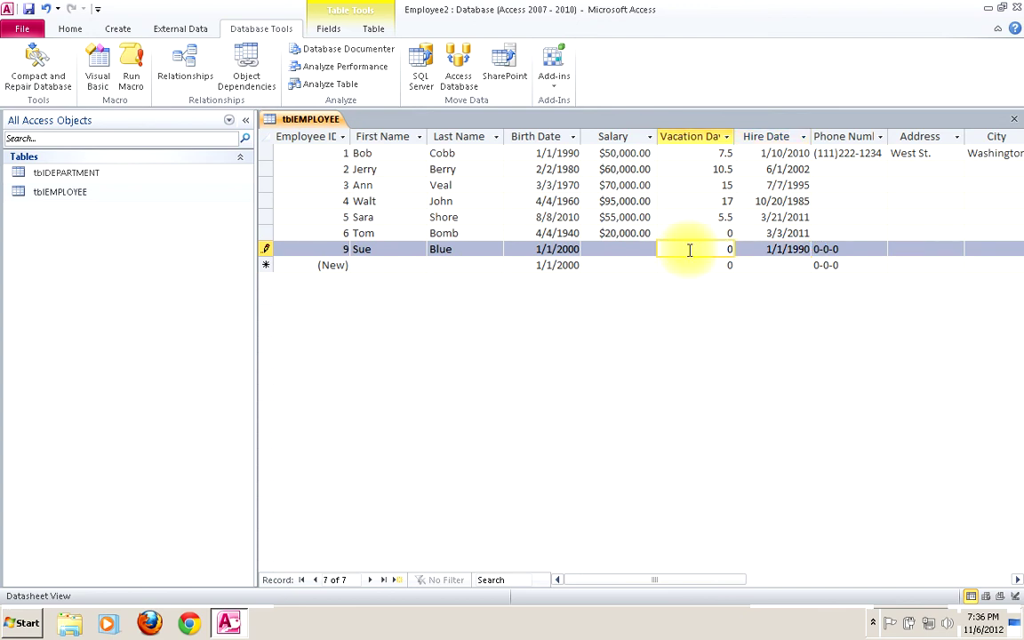
pyautogui.click(632, 250)
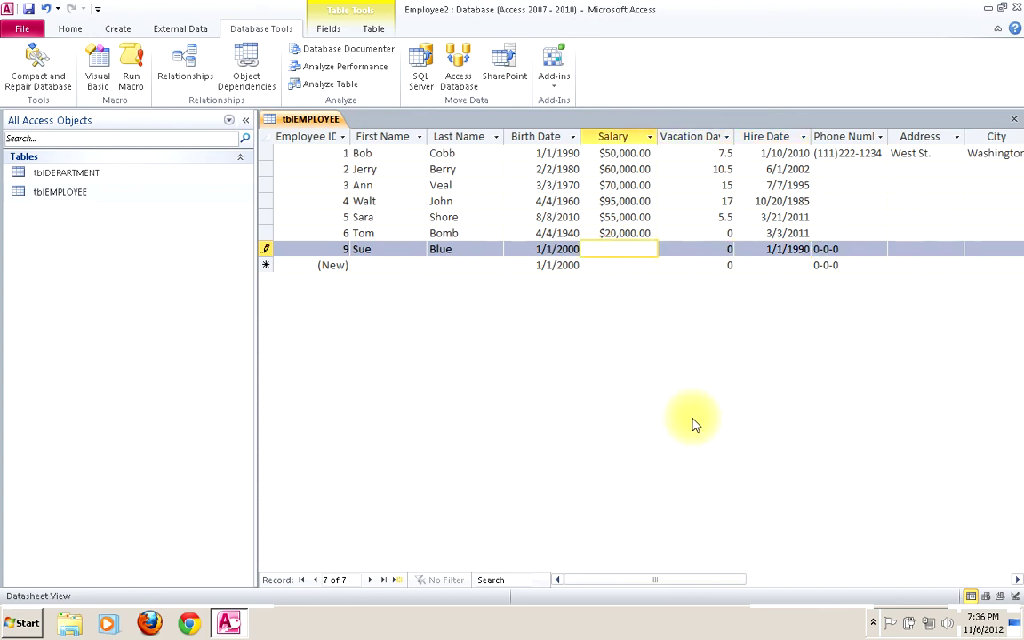
pyautogui.write('23000')
pyautogui.click(793, 267)
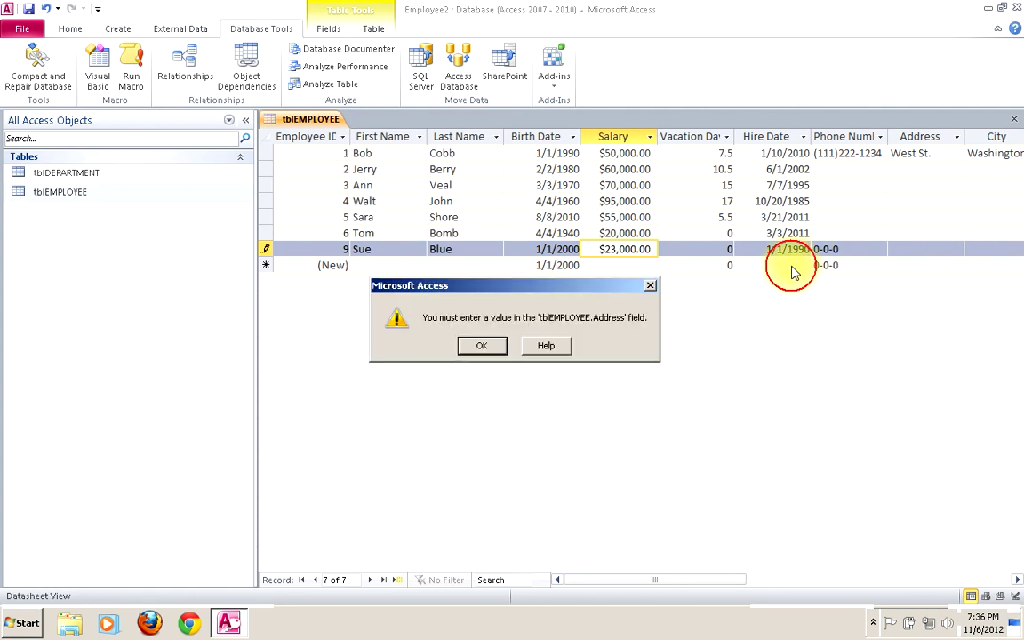
pyautogui.click(481, 346)
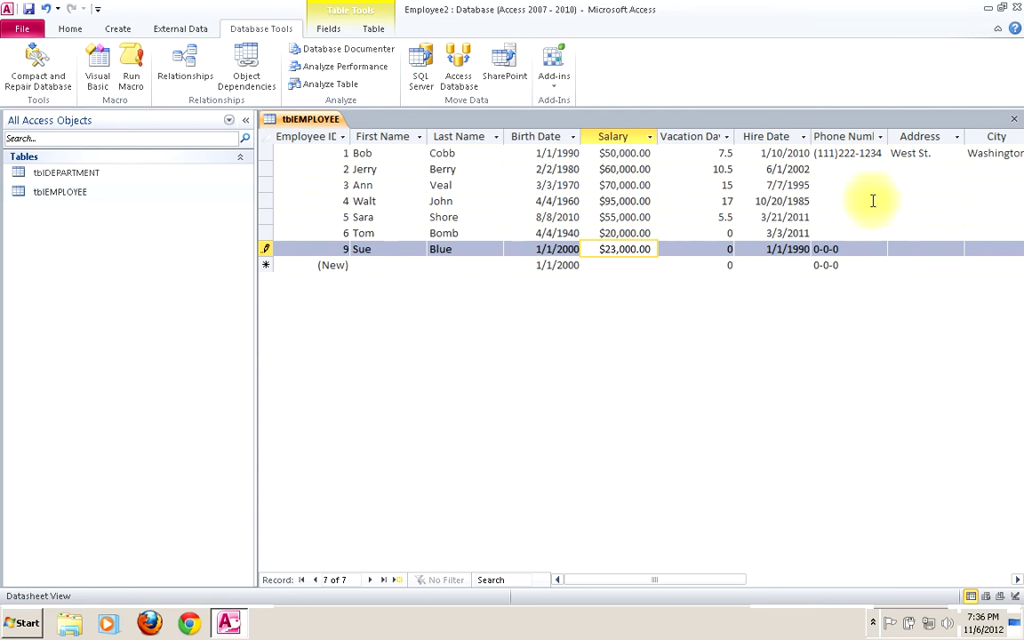
# - Fill in the street address and city of the new employee
pyautogui.click(910, 248)
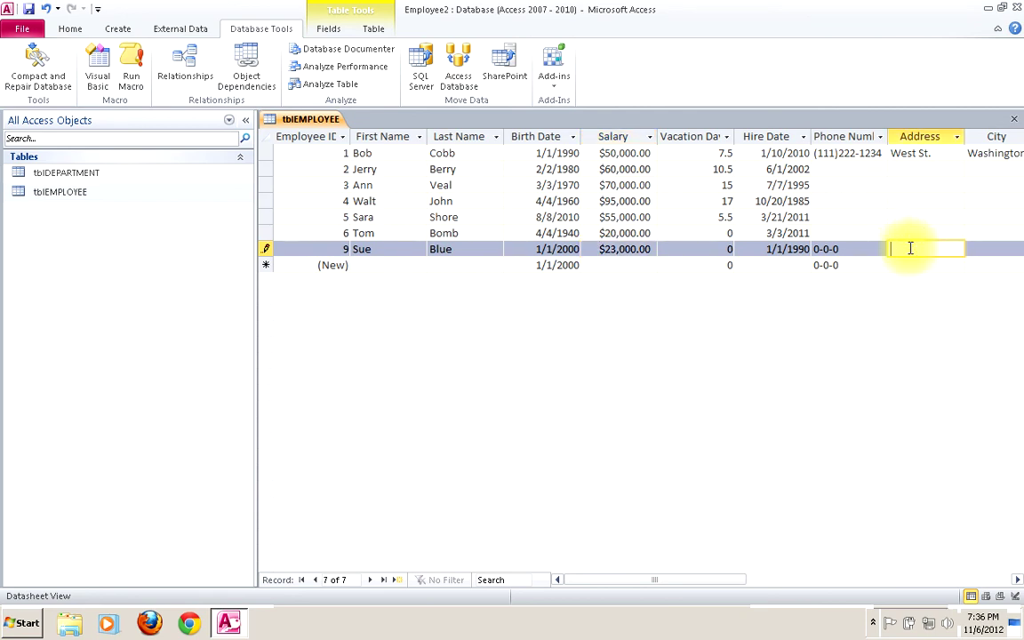
pyautogui.write('West St.')
pyautogui.click(976, 251)
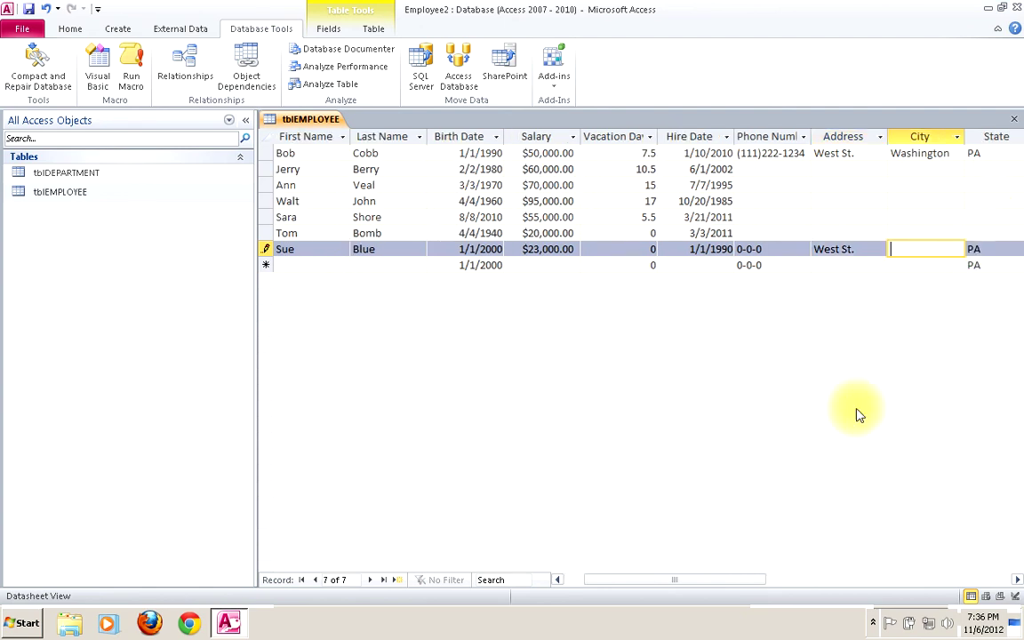
pyautogui.write('Washington')
# - Enter the new employee's ZIP code and department 1, and try to save the record against the table validation rule
pyautogui.click(1018, 579)
pyautogui.click(978, 249)
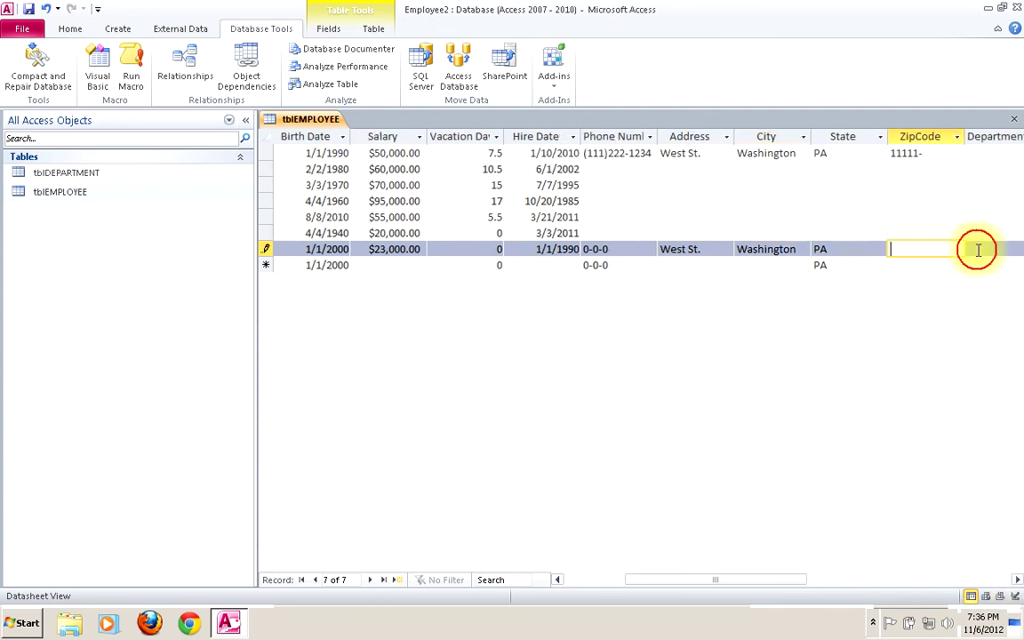
pyautogui.write('1111')
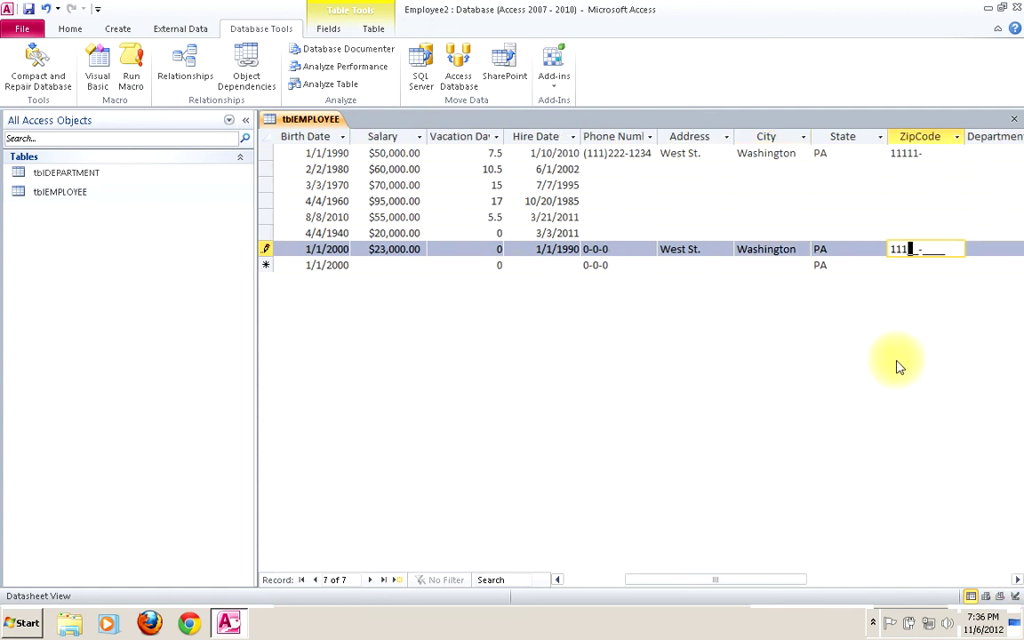
pyautogui.write('1')
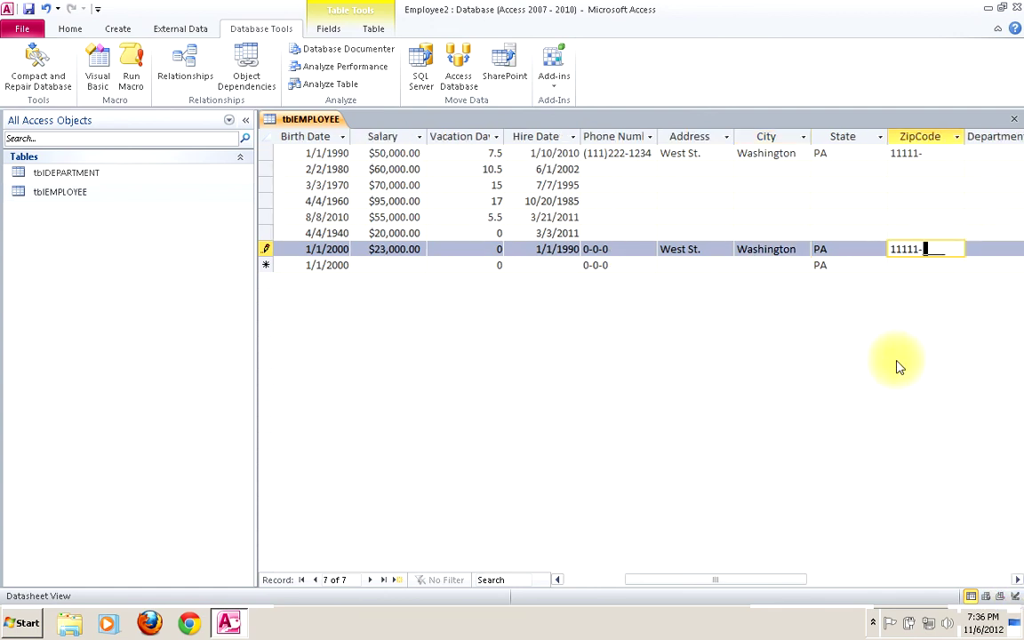
pyautogui.click(976, 249)
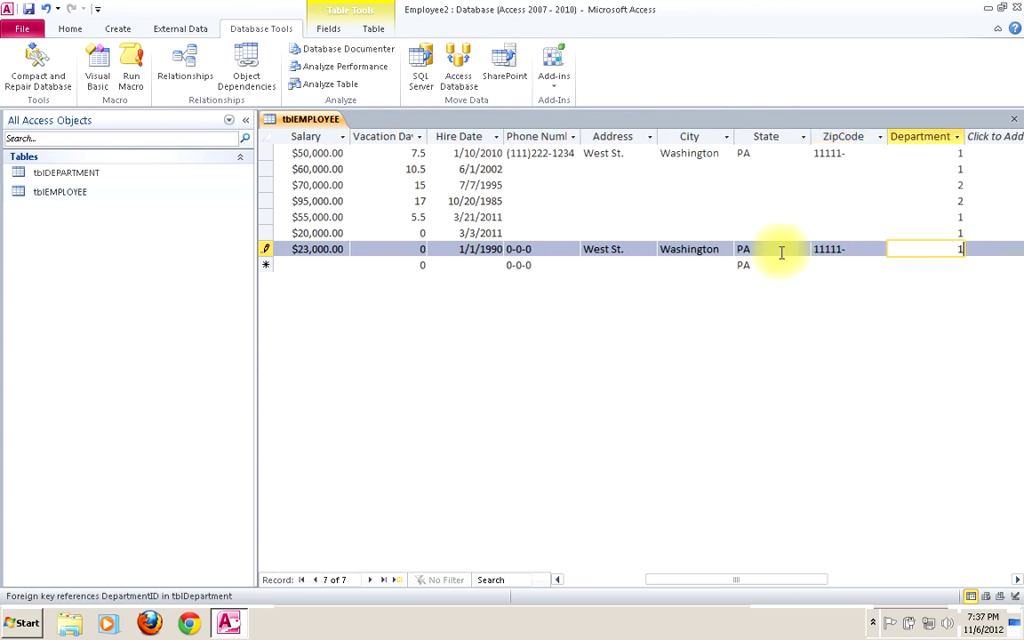
pyautogui.click(606, 230)
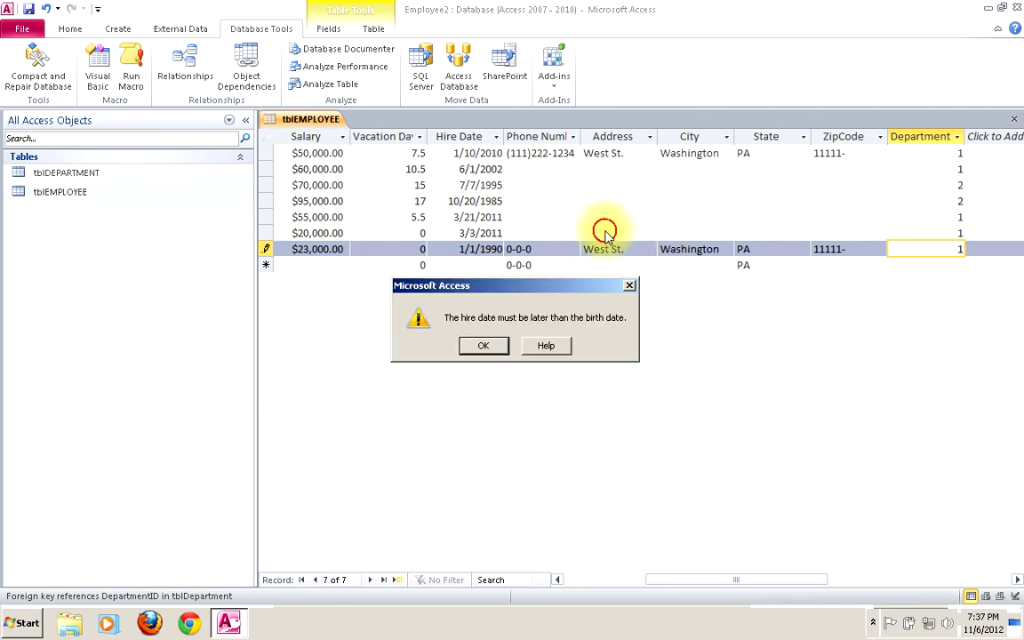
# - Dismiss the validation message, set the new employee's hire date to 1/1/2011, and save the record
pyautogui.click(484, 345)
pyautogui.click(558, 580)
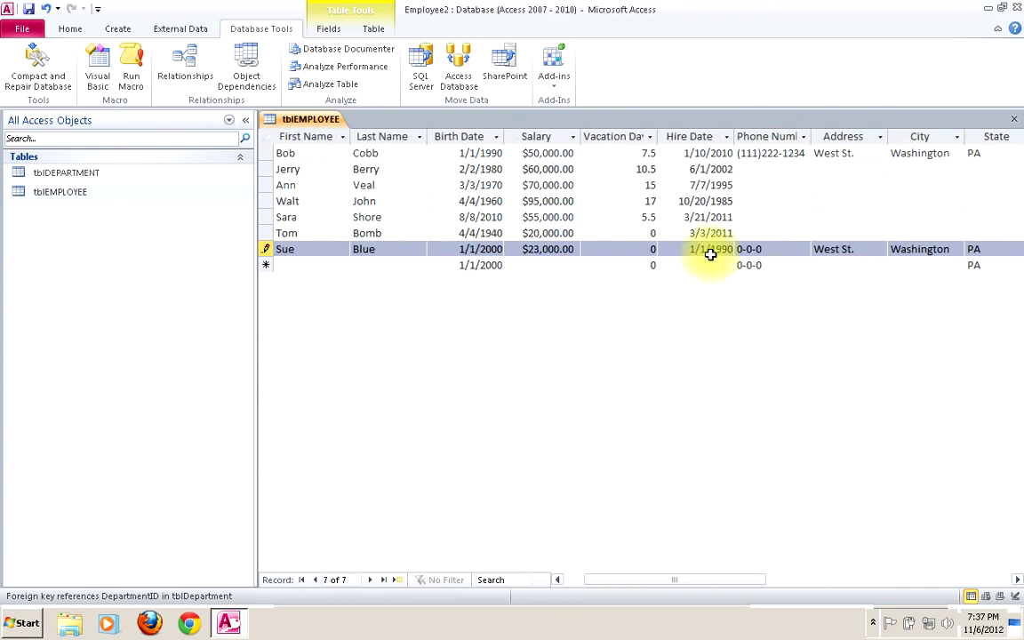
pyautogui.click(713, 249)
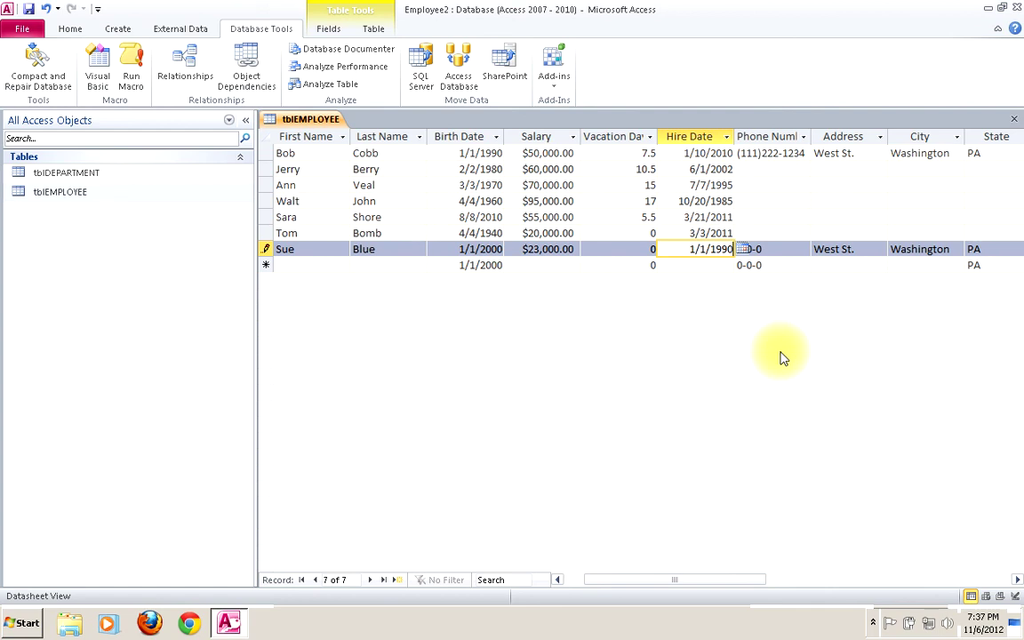
pyautogui.press('BackSpace')
pyautogui.press('BackSpace')
pyautogui.press('BackSpace')
pyautogui.press('BackSpace')
pyautogui.write('2011')
pyautogui.click(478, 233)
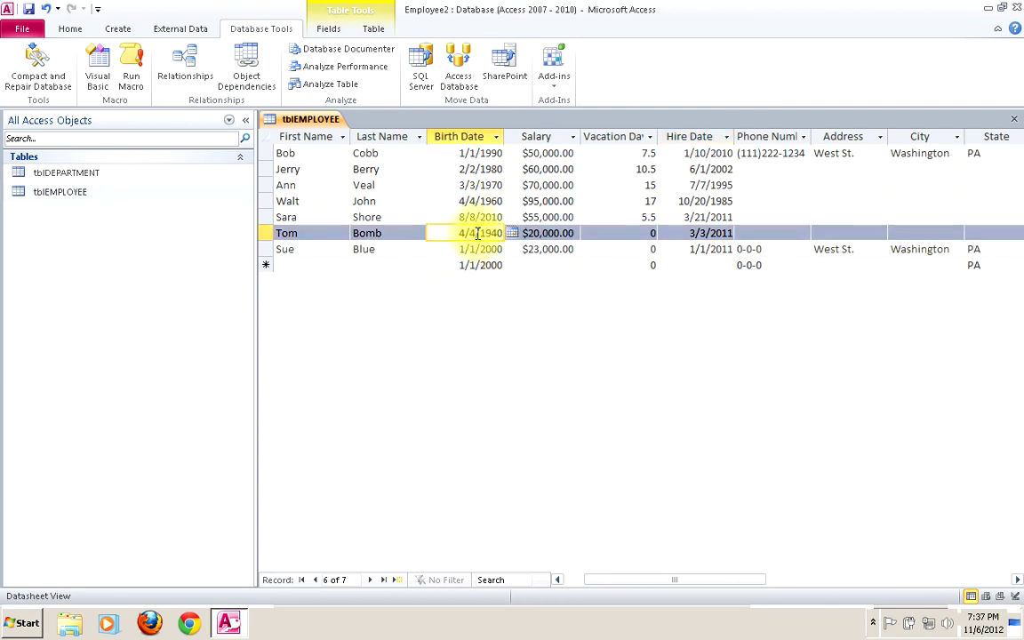
# - Try to save the new employee's record with a hire date of 1/1/1990 to test the table validation rule
pyautogui.click(716, 252)
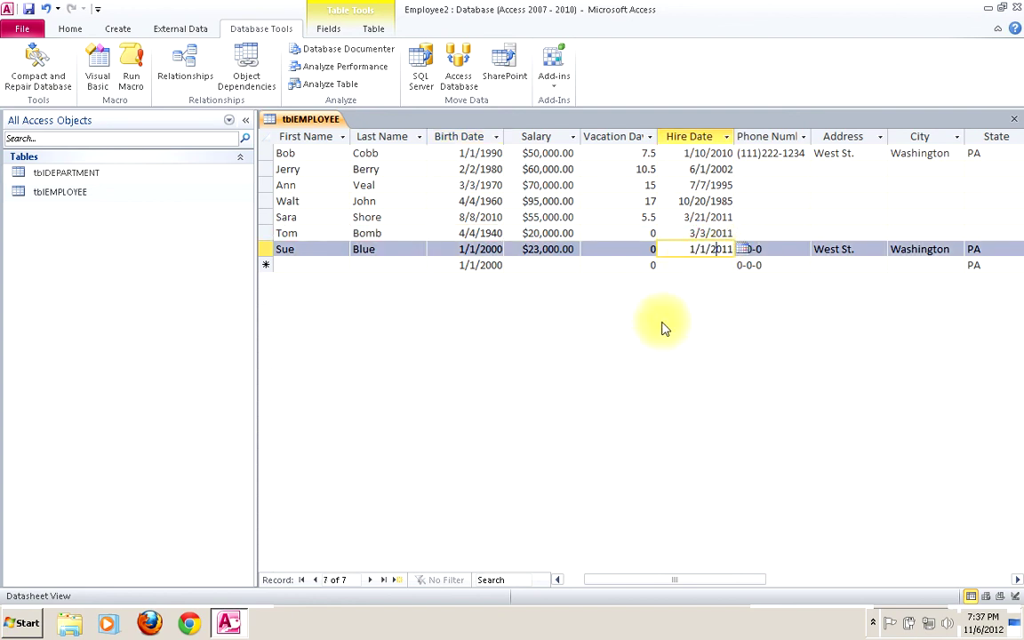
pyautogui.press('Delete')
pyautogui.press('Delete')
pyautogui.press('Delete')
pyautogui.press('BackSpace')
pyautogui.write('1990')
pyautogui.click(628, 249)
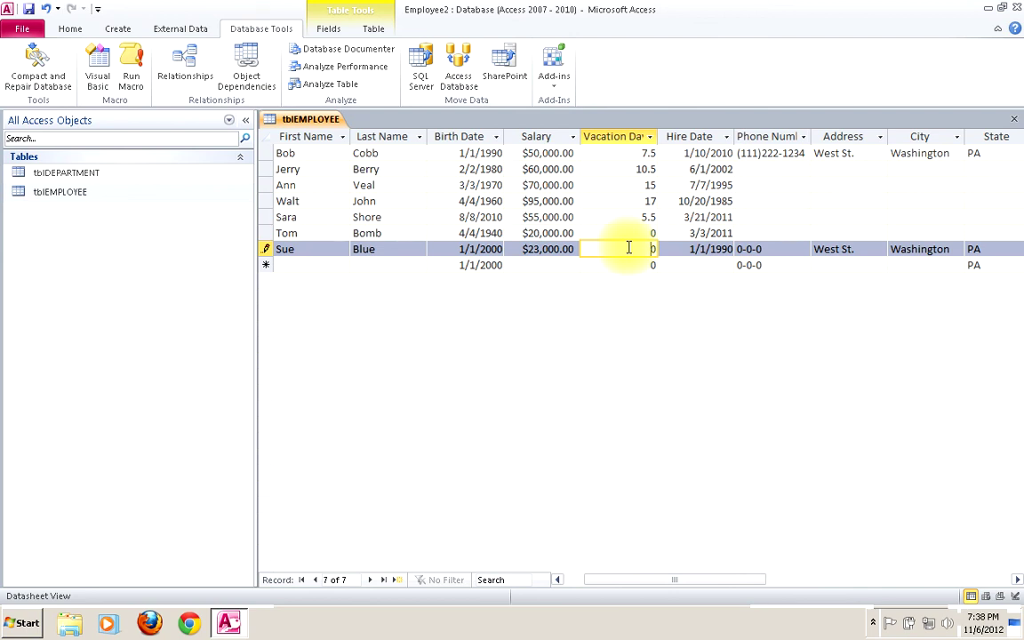
pyautogui.click(690, 233)
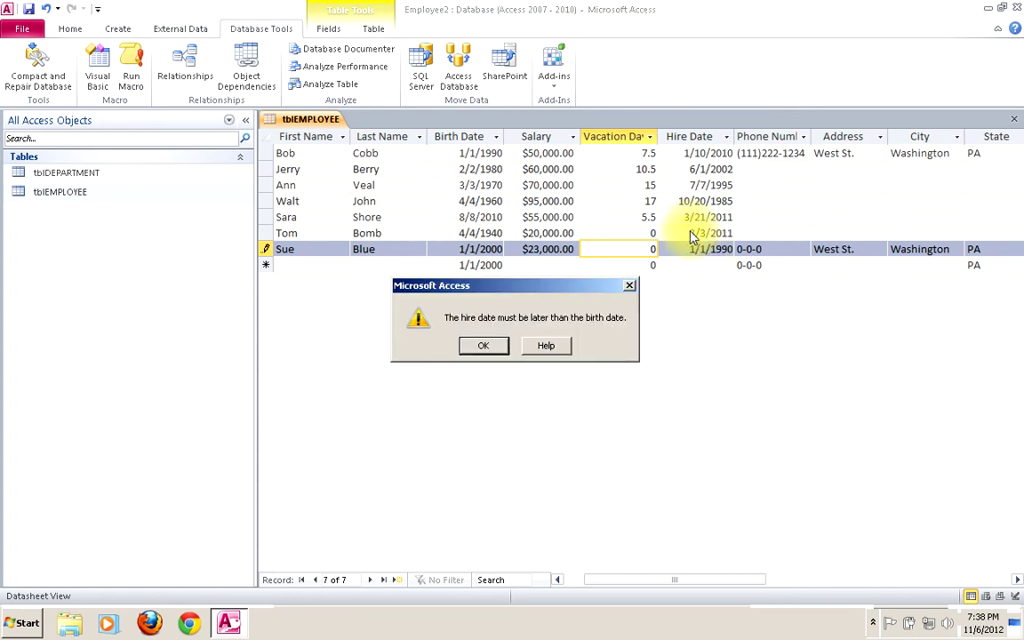
pyautogui.click(485, 347)
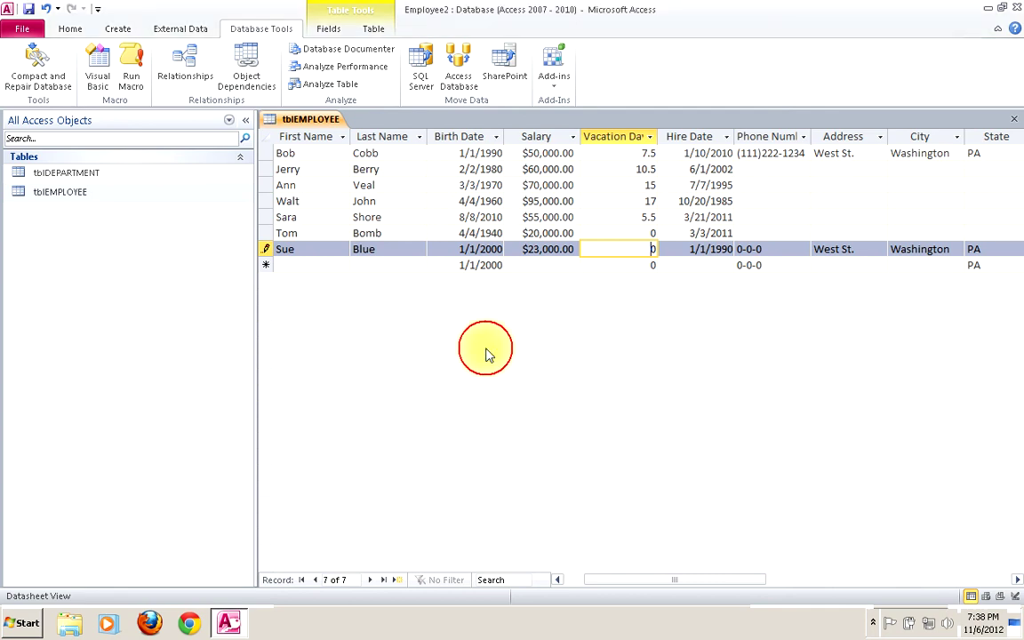
# - Restore the new employee's hire date to 1/1/2011 and save the record
pyautogui.click(714, 250)
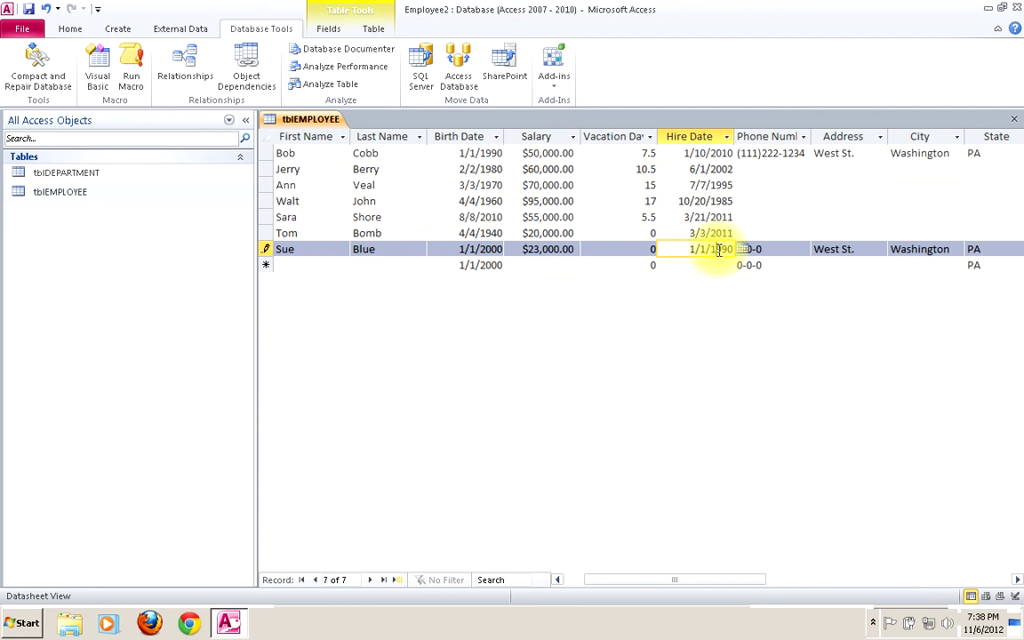
pyautogui.press('BackSpace')
pyautogui.press('BackSpace')
pyautogui.press('BackSpace')
pyautogui.press('BackSpace')
pyautogui.write('2011')
pyautogui.click(487, 249)
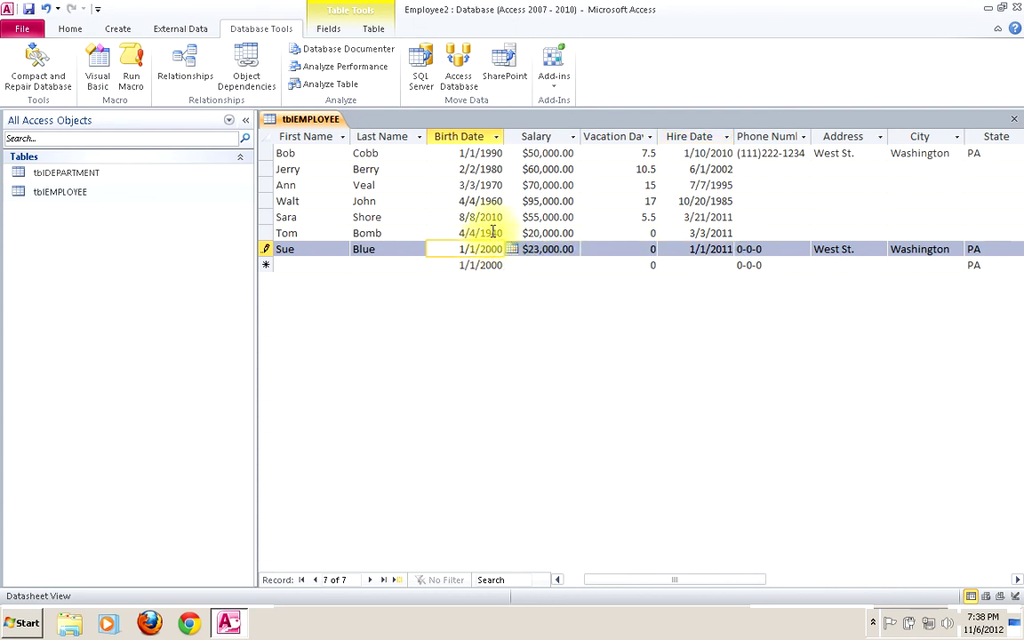
pyautogui.click(493, 232)
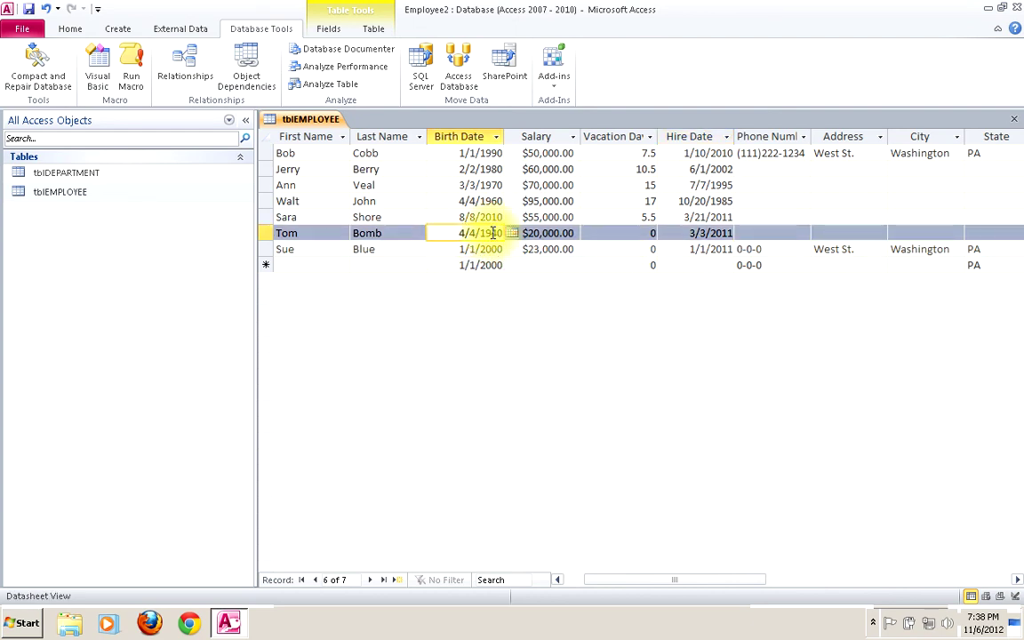
# - Try to give the new employee a birth date in the future to test the Birth Date validation rule
pyautogui.click(499, 249)
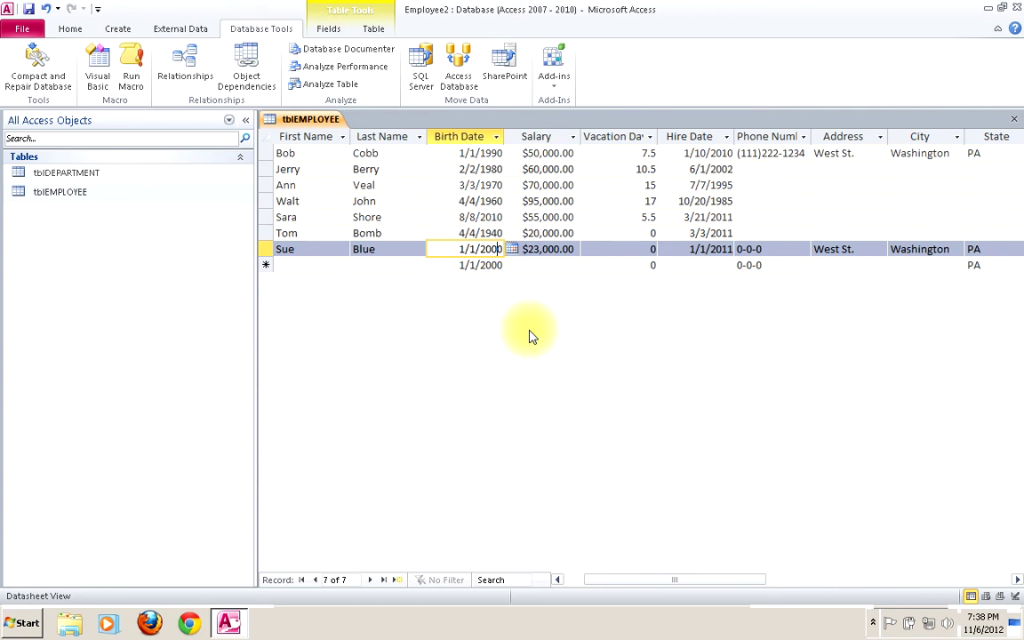
pyautogui.press('BackSpace')
pyautogui.press('BackSpace')
pyautogui.press('BackSpace')
pyautogui.write('112')
pyautogui.click(490, 233)
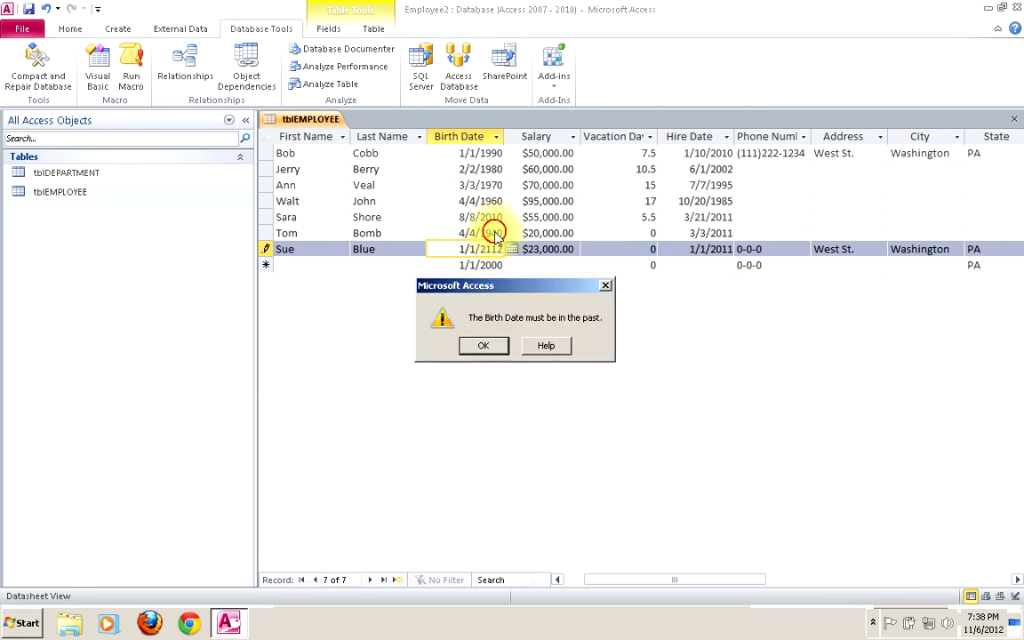
pyautogui.click(484, 347)
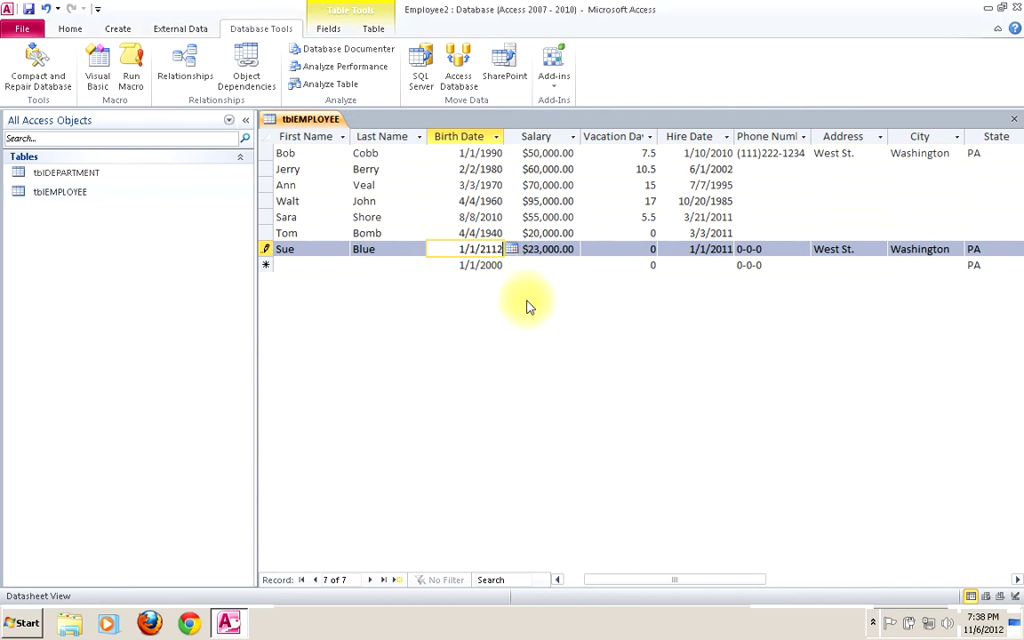
pyautogui.click(538, 253)
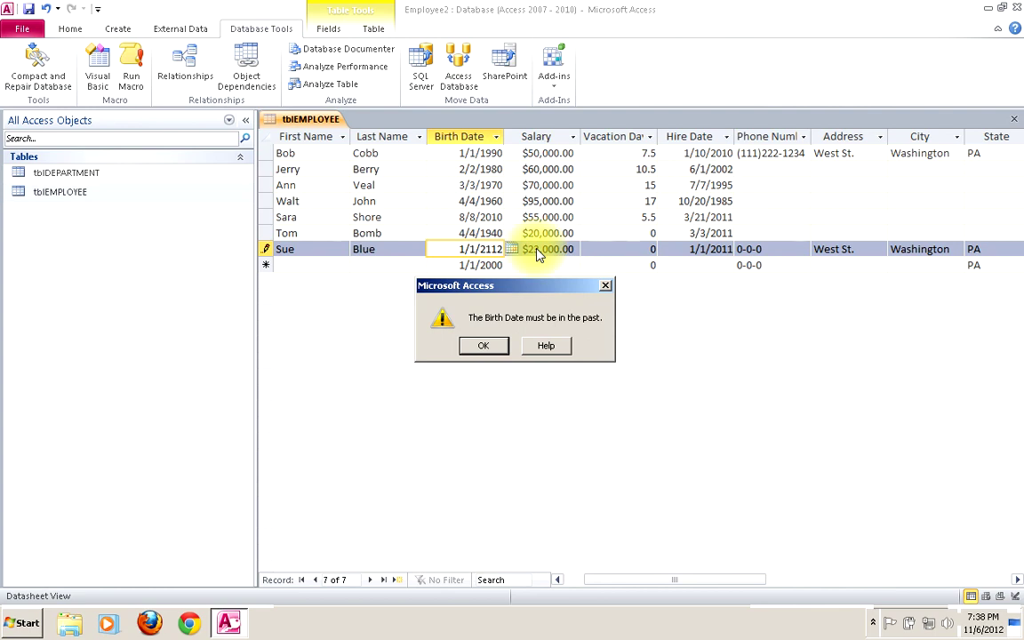
pyautogui.click(481, 349)
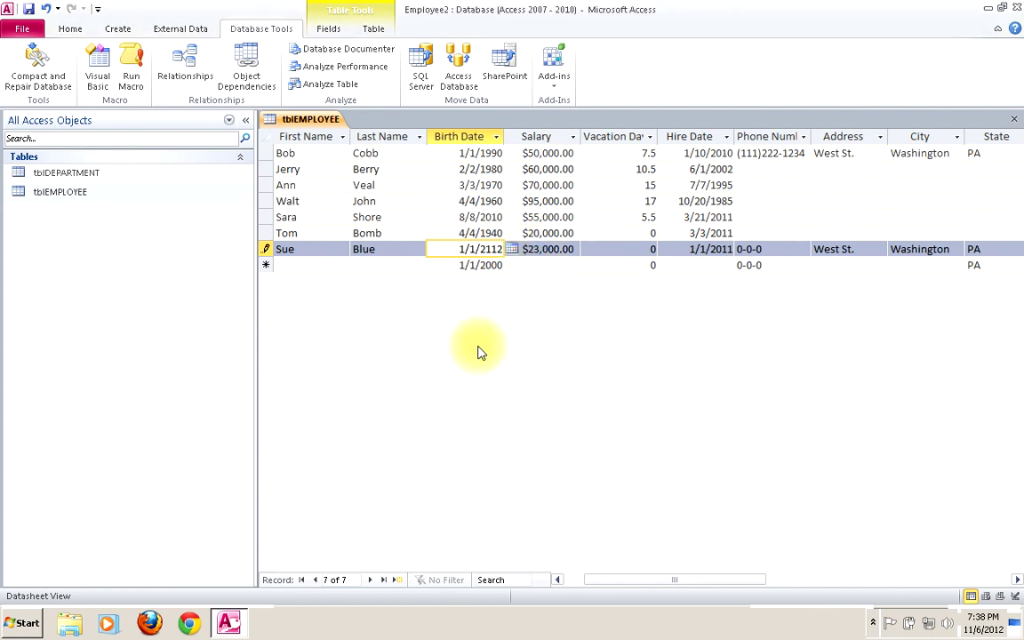
# - Replace the invalid birth year in the new employee's record with a past year and save the record
pyautogui.press('BackSpace')
pyautogui.press('BackSpace')
pyautogui.press('BackSpace')
pyautogui.press('BackSpace')
pyautogui.write('1980')
pyautogui.click(463, 235)
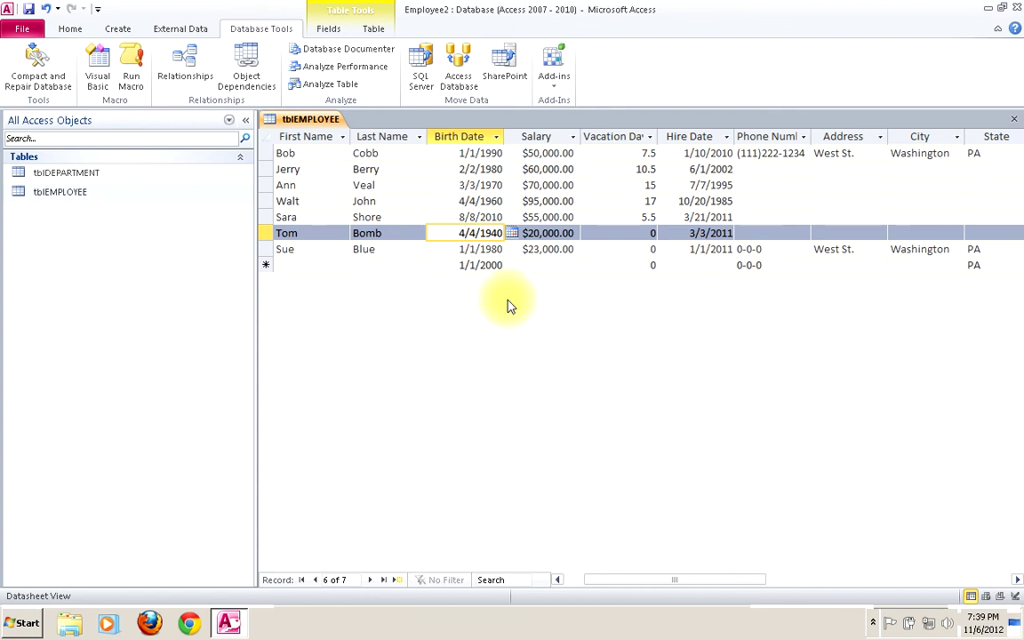
# - Check the remaining fields of the employee records and save the tblEMPLOYEE table
pyautogui.click(1017, 579)
pyautogui.click(1016, 580)
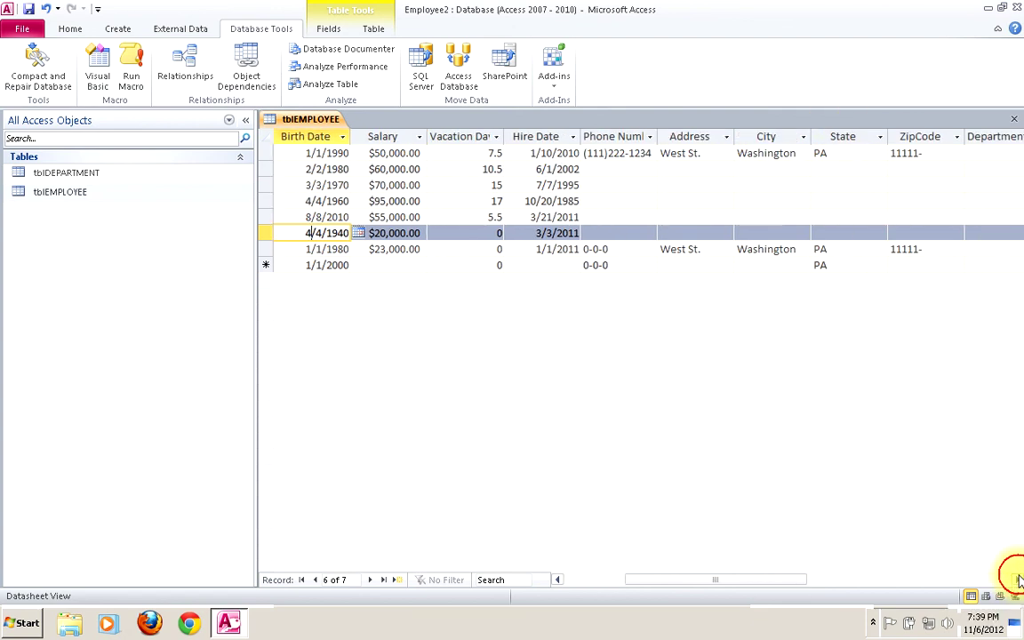
pyautogui.click(1017, 579)
pyautogui.click(1017, 579)
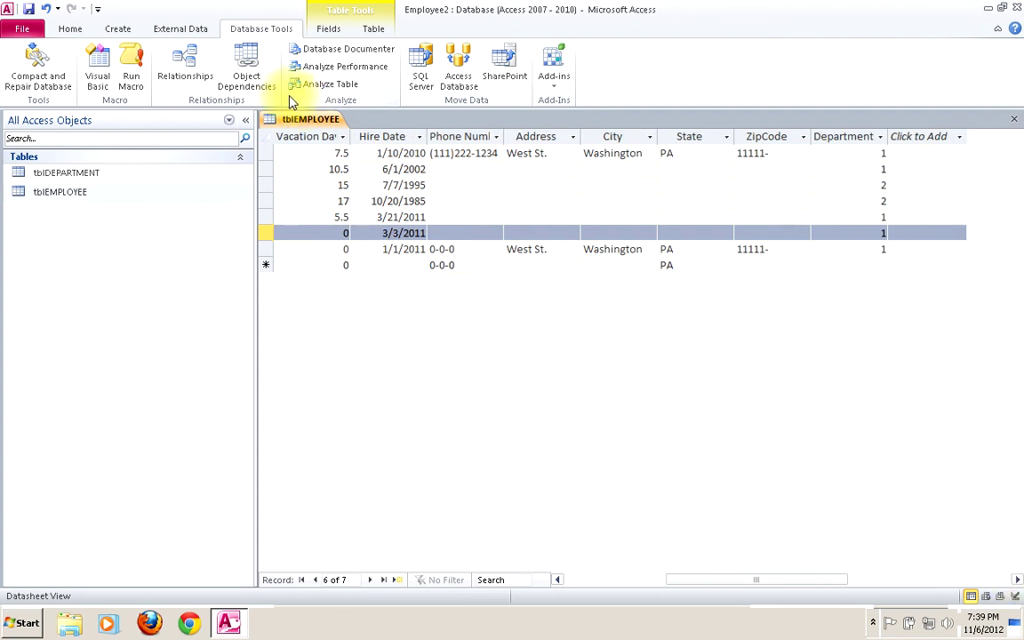
pyautogui.click(29, 11)
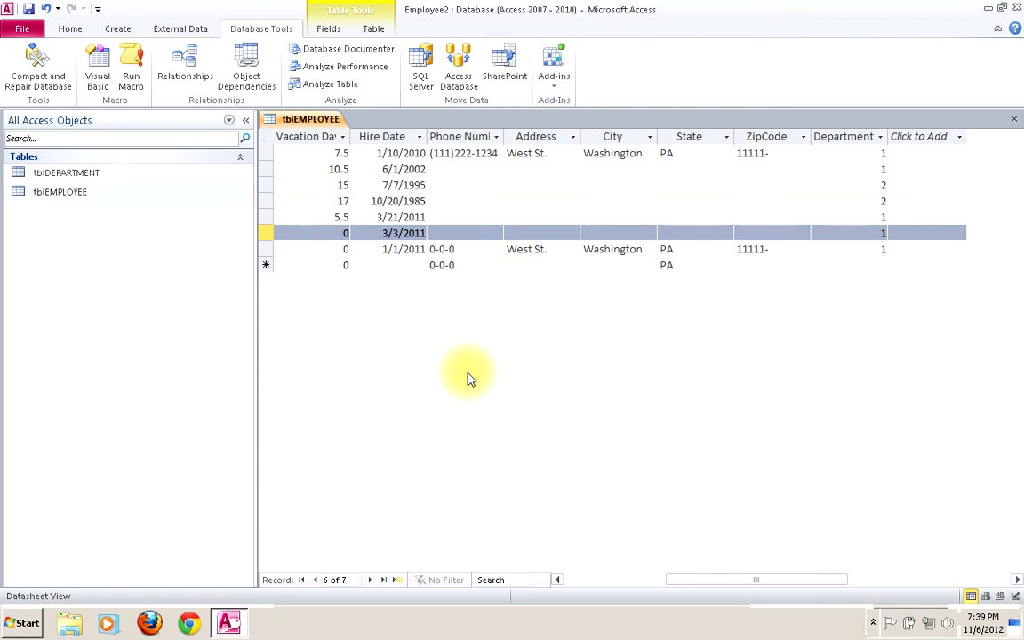
pyautogui.click(557, 580)
pyautogui.click(557, 579)
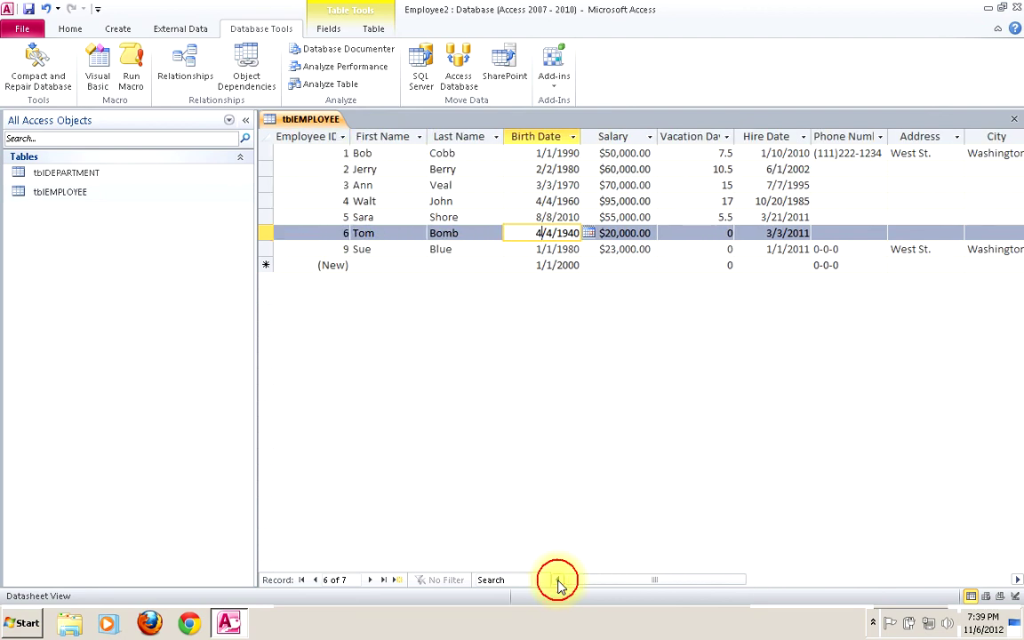
pyautogui.click(575, 250)
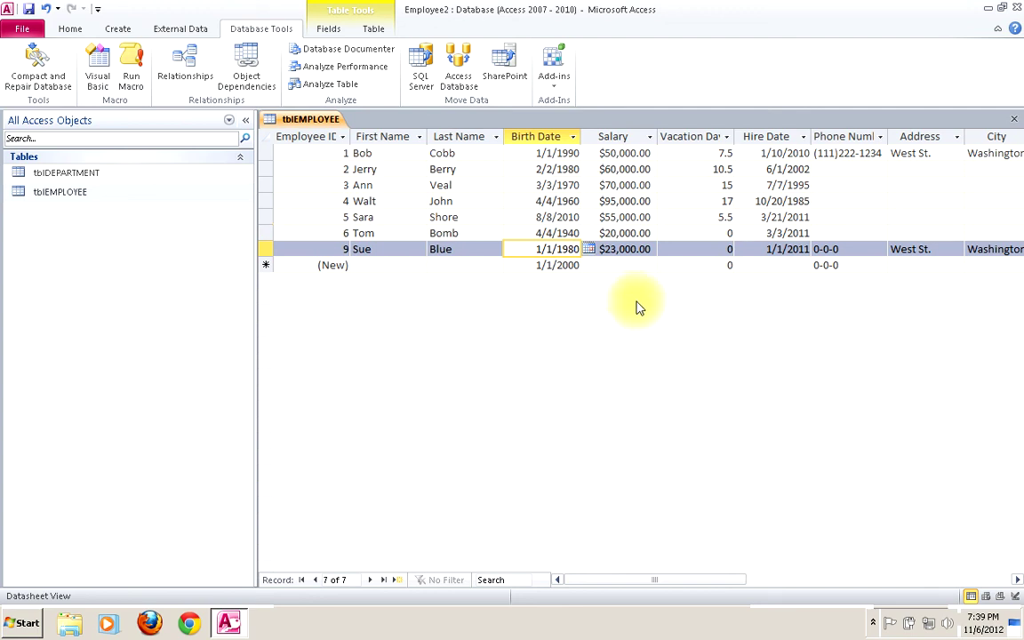
pyautogui.click(621, 232)
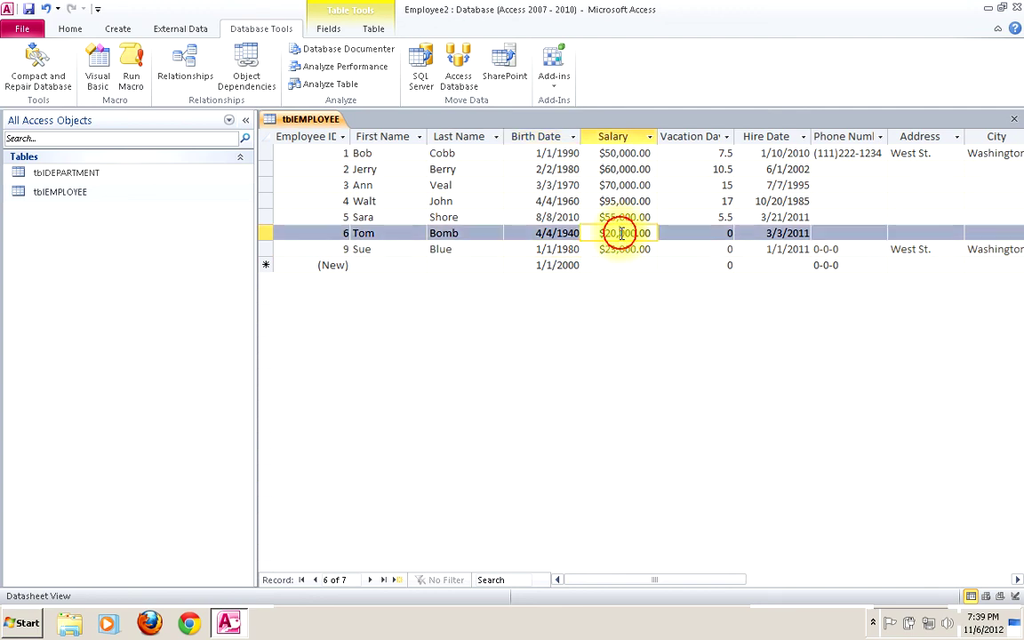